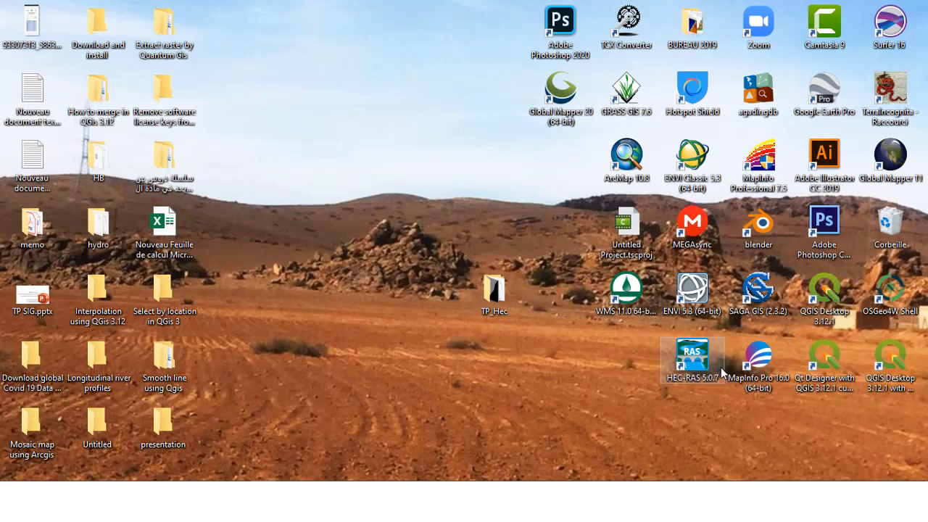
# Launch HEC-RAS and start a new project, choosing the TP_Hec folder on the Desktop as its location.
pyautogui.doubleClick(692, 353)
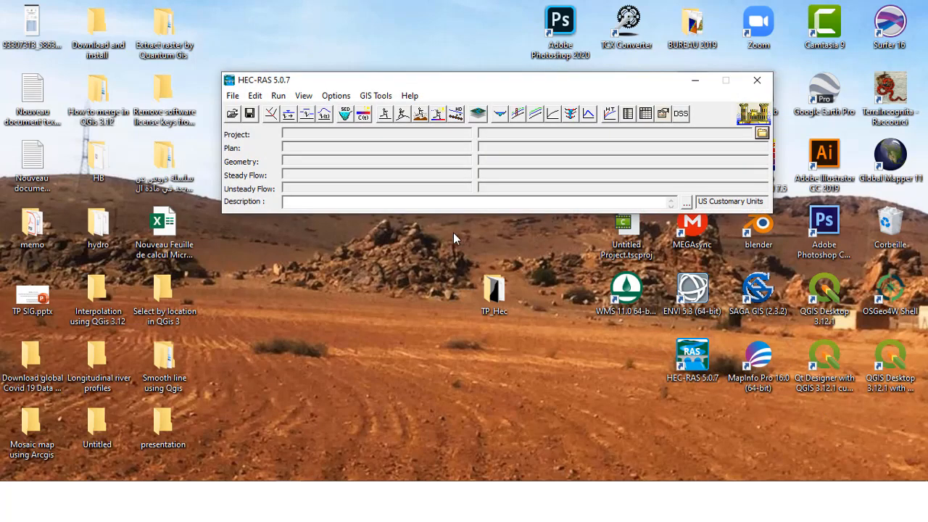
pyautogui.click(232, 97)
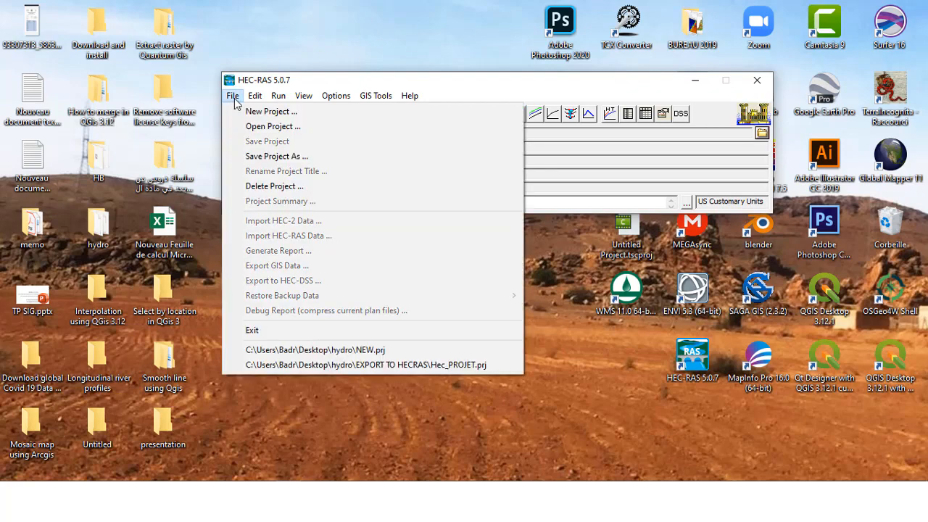
pyautogui.click(243, 113)
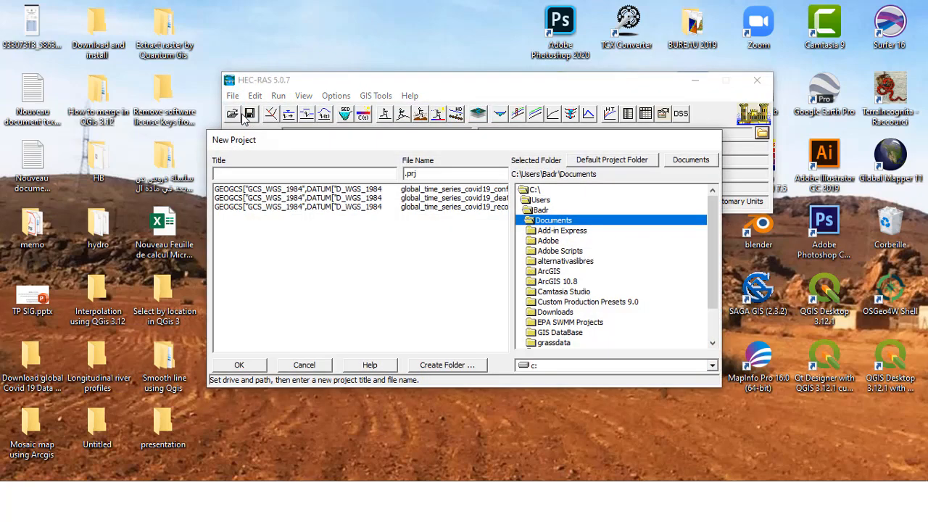
pyautogui.doubleClick(543, 210)
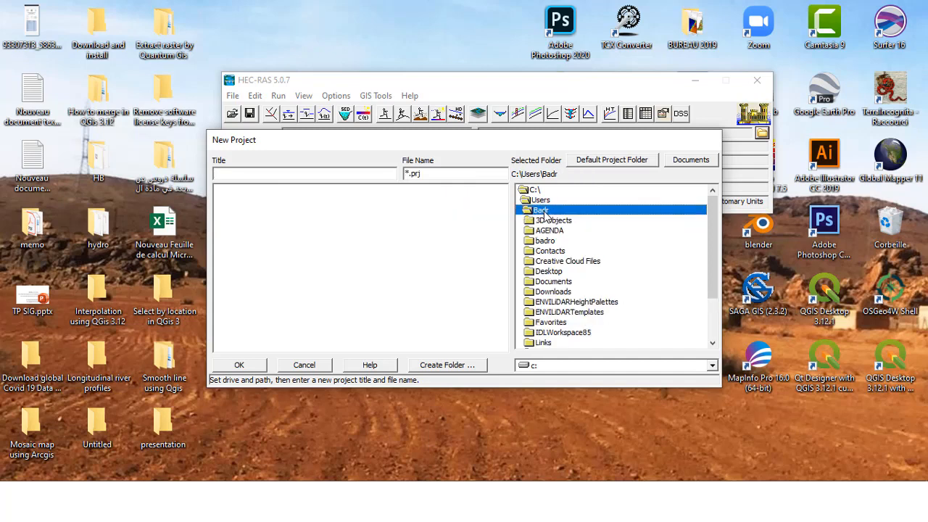
pyautogui.doubleClick(549, 271)
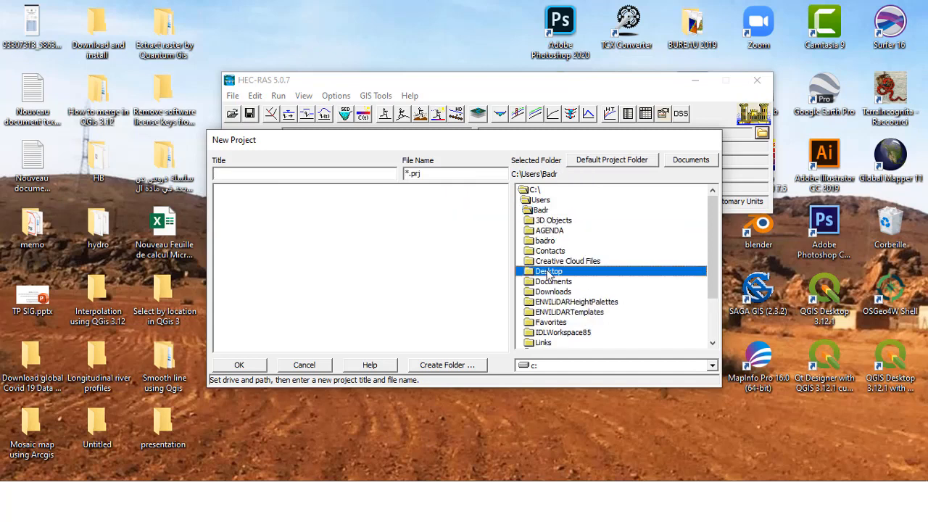
pyautogui.click(711, 326)
pyautogui.click(549, 332)
pyautogui.doubleClick(548, 335)
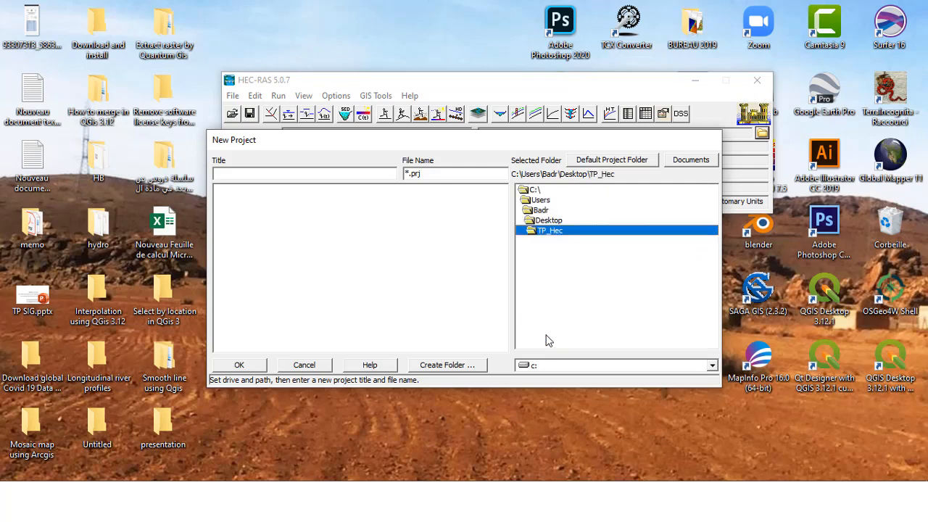
# Title the new project Hec-Tp and create it with US Customary Units.
pyautogui.click(322, 174)
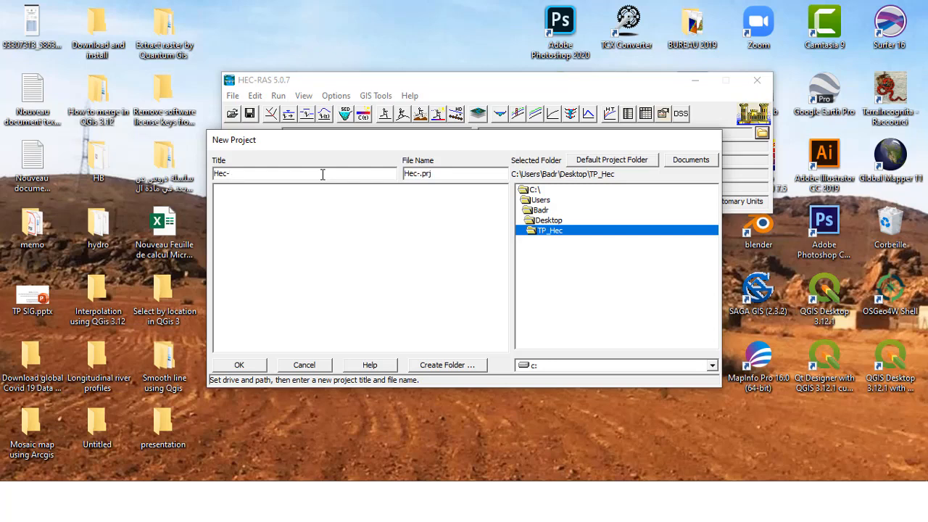
pyautogui.write('Tp')
pyautogui.click(258, 366)
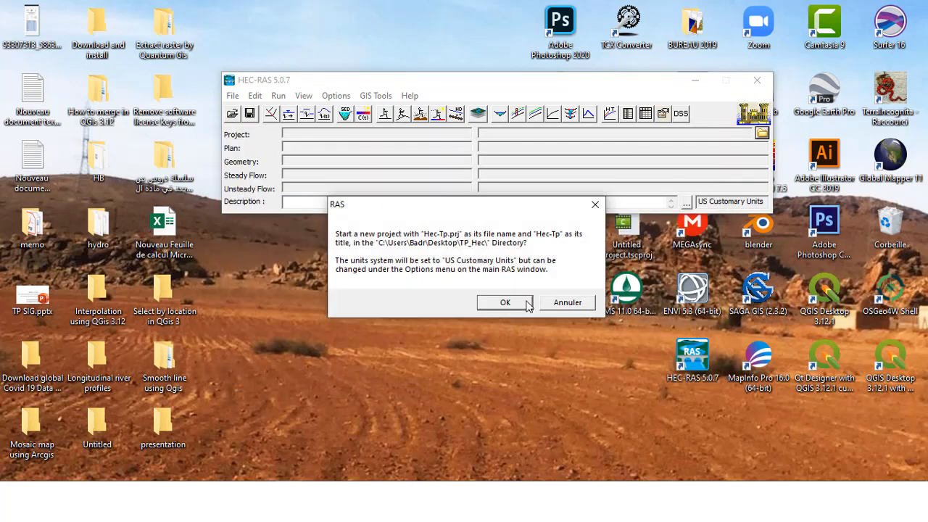
pyautogui.click(526, 301)
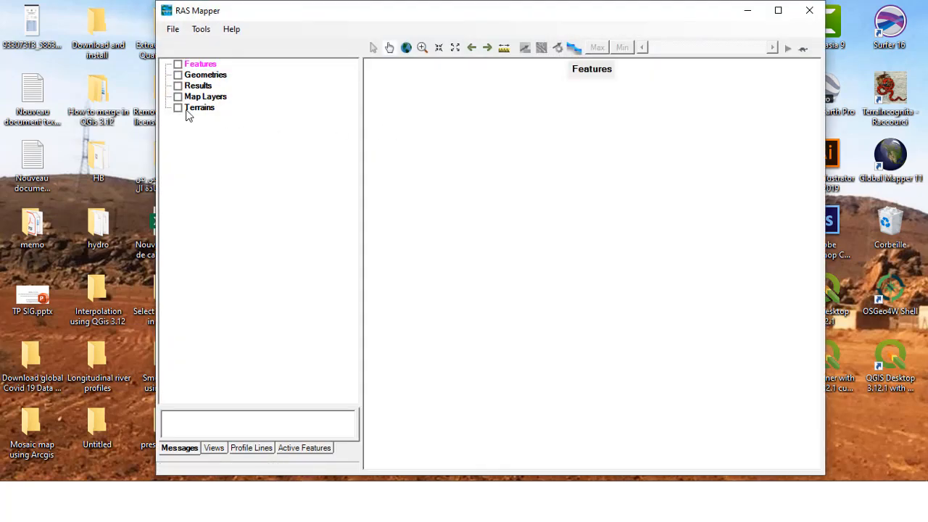
# Enable Terrains in RAS Mapper and start a new terrain layer without choosing a projection file.
pyautogui.click(177, 109)
pyautogui.rightClick(199, 109)
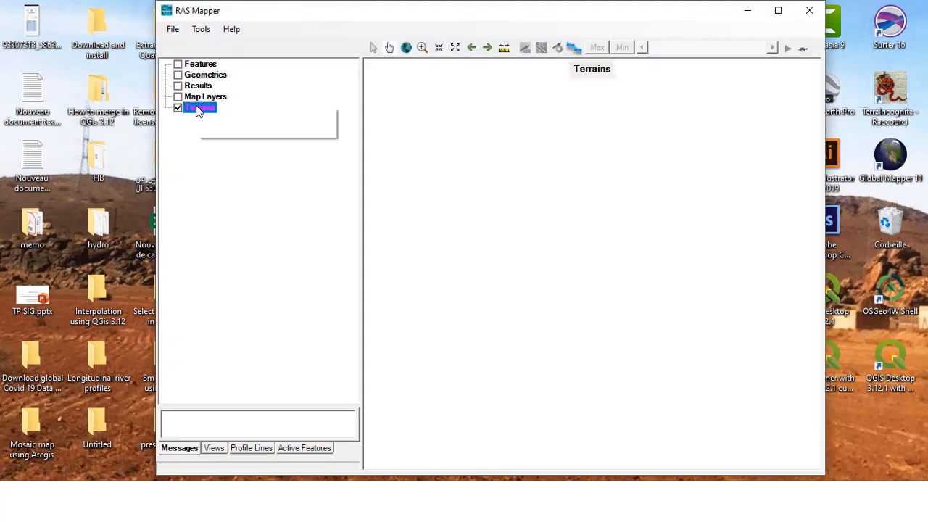
pyautogui.click(221, 115)
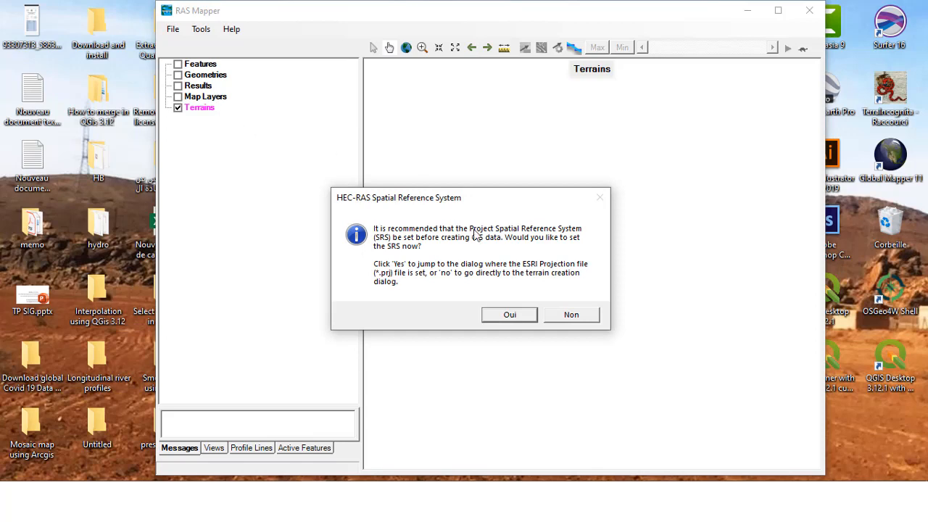
pyautogui.click(530, 320)
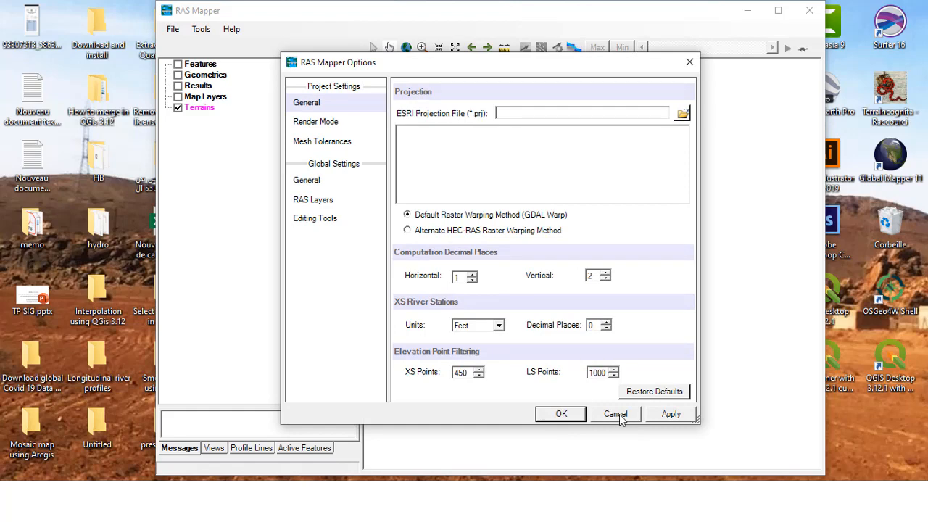
pyautogui.click(616, 415)
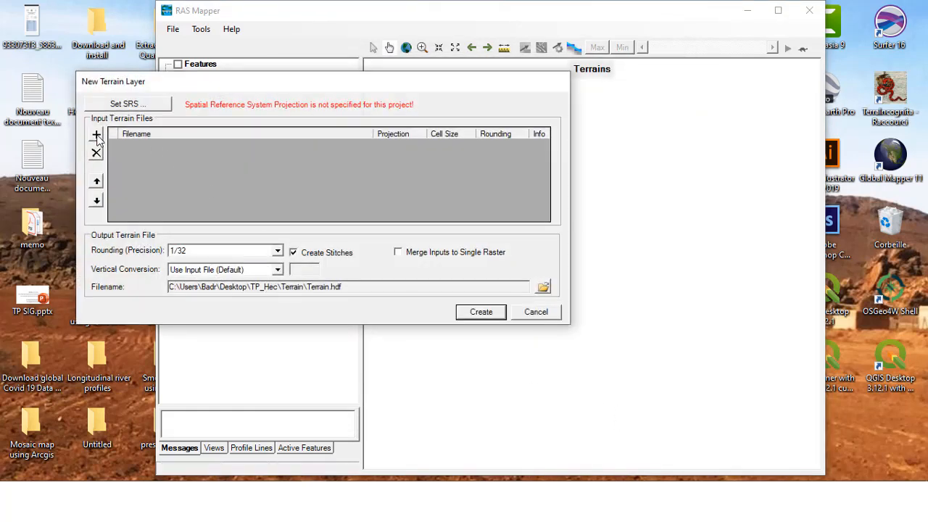
# Create the terrain from tif1.tif, adopting that raster's spatial reference system for the model.
pyautogui.click(97, 136)
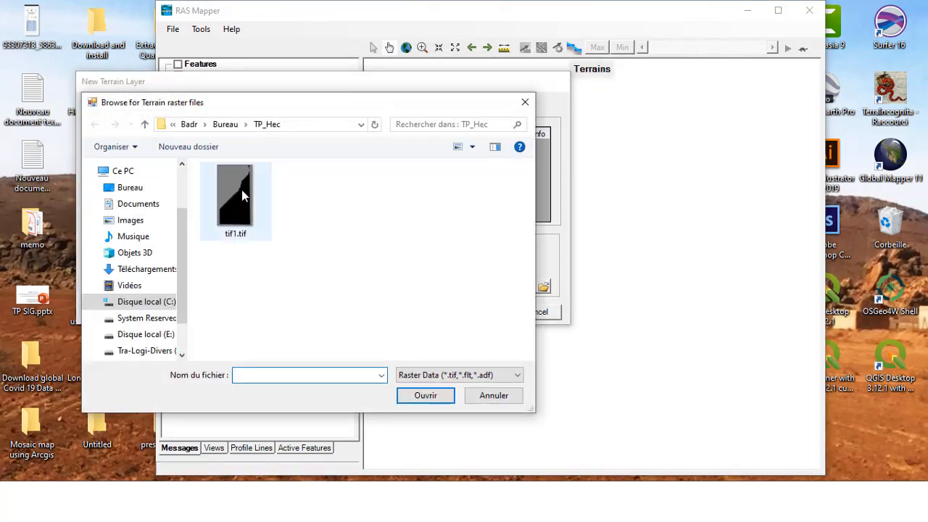
pyautogui.click(242, 192)
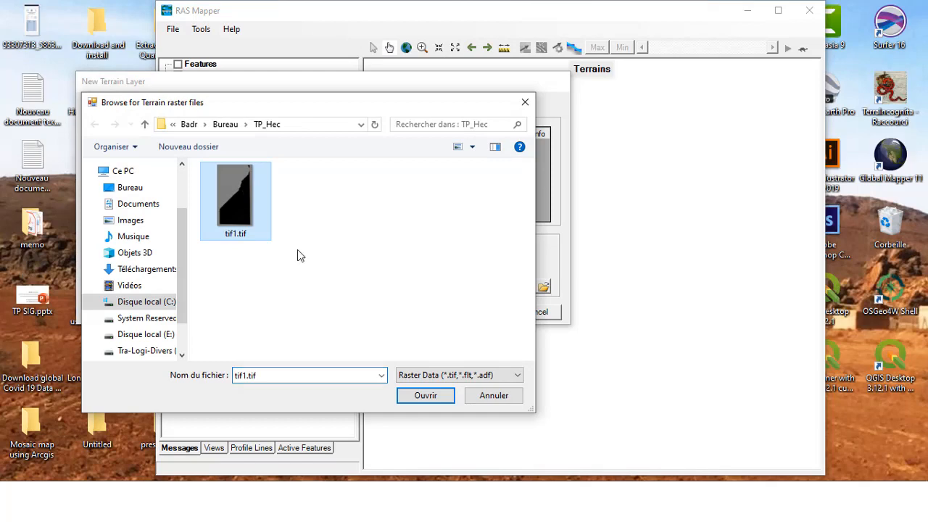
pyautogui.click(428, 398)
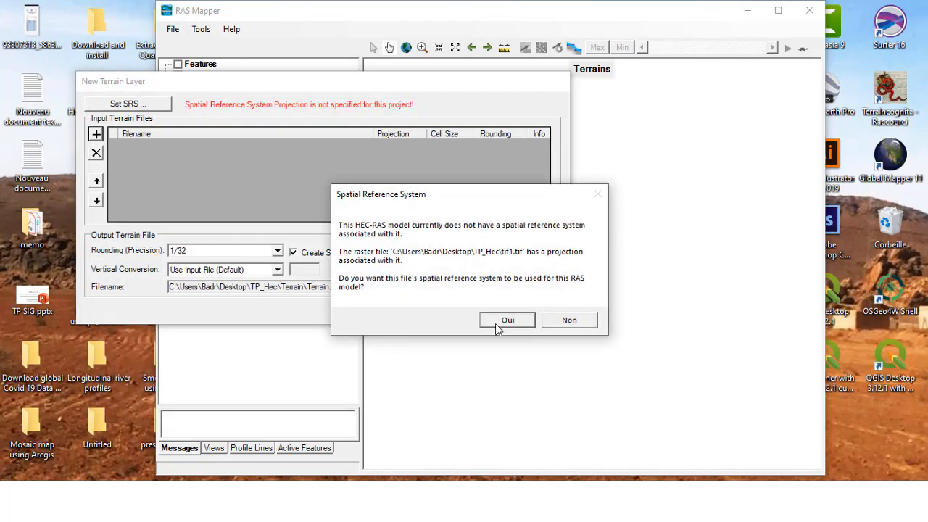
pyautogui.click(505, 321)
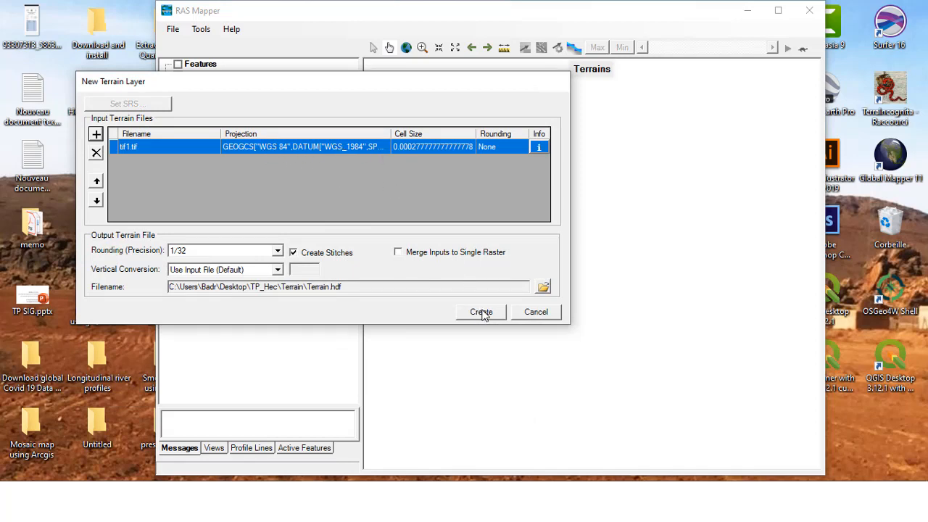
pyautogui.click(481, 312)
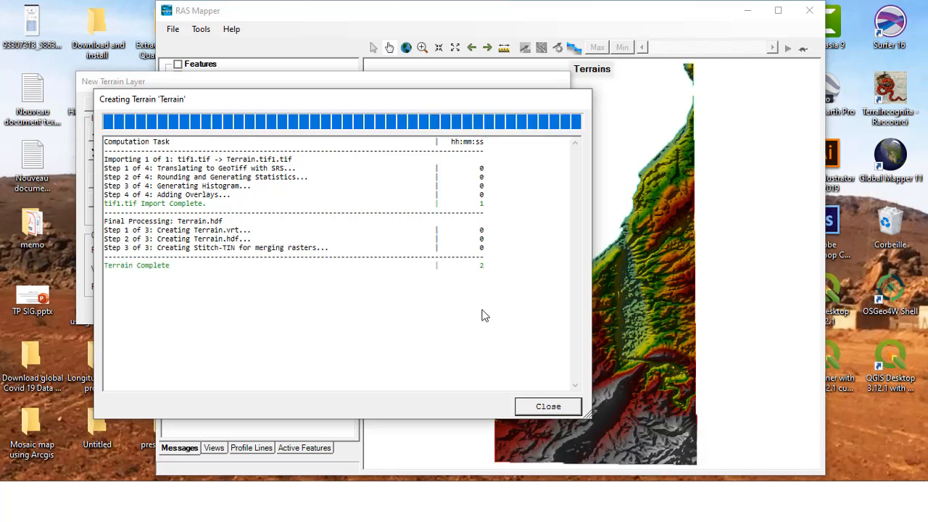
pyautogui.click(547, 407)
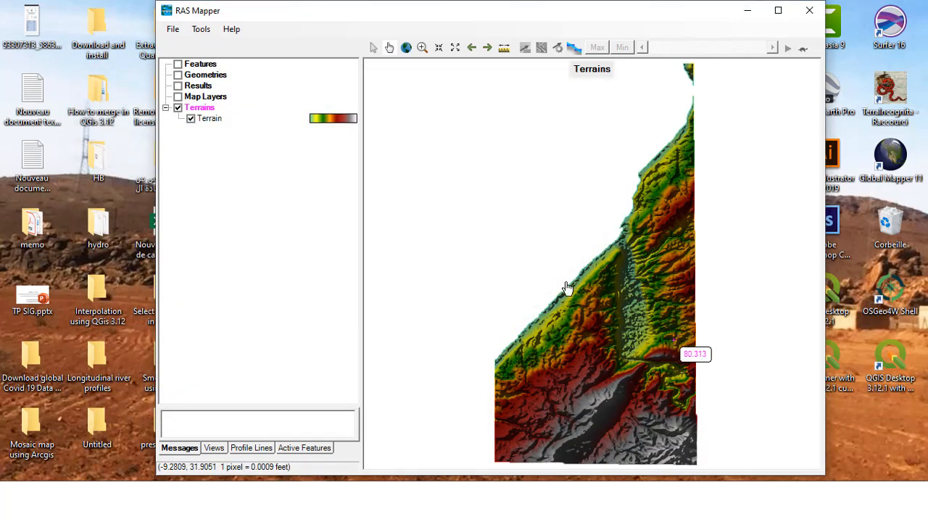
# Open the Terrain layer's image display properties and set its surface rendering to Discrete.
pyautogui.click(422, 48)
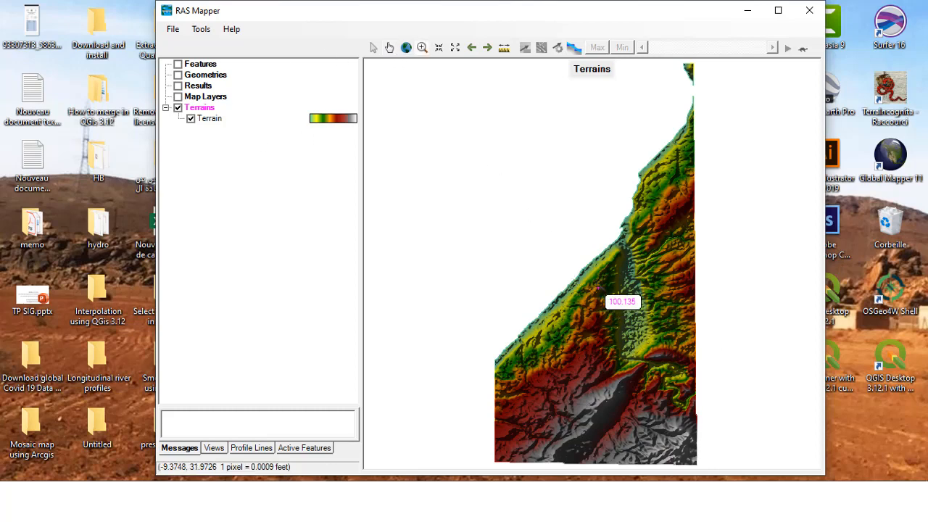
pyautogui.moveTo(596, 281); pyautogui.dragTo(638, 377)
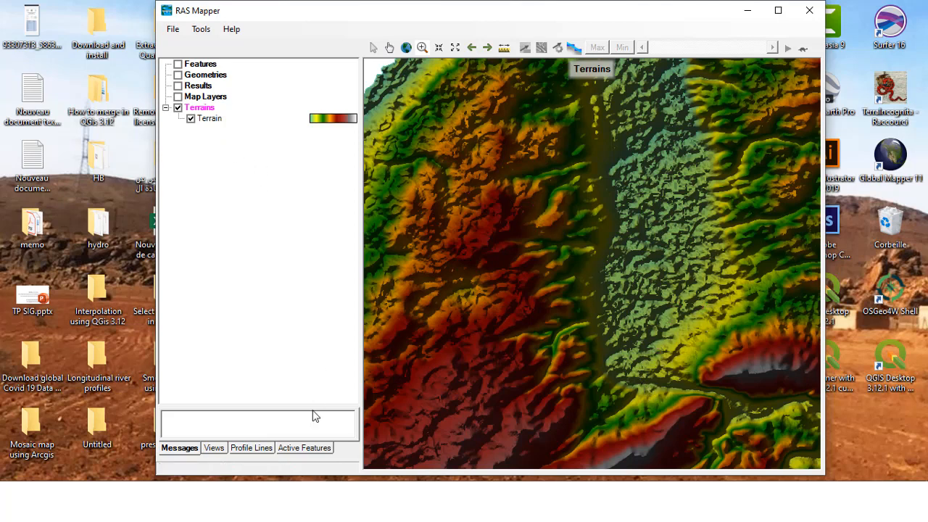
pyautogui.rightClick(323, 125)
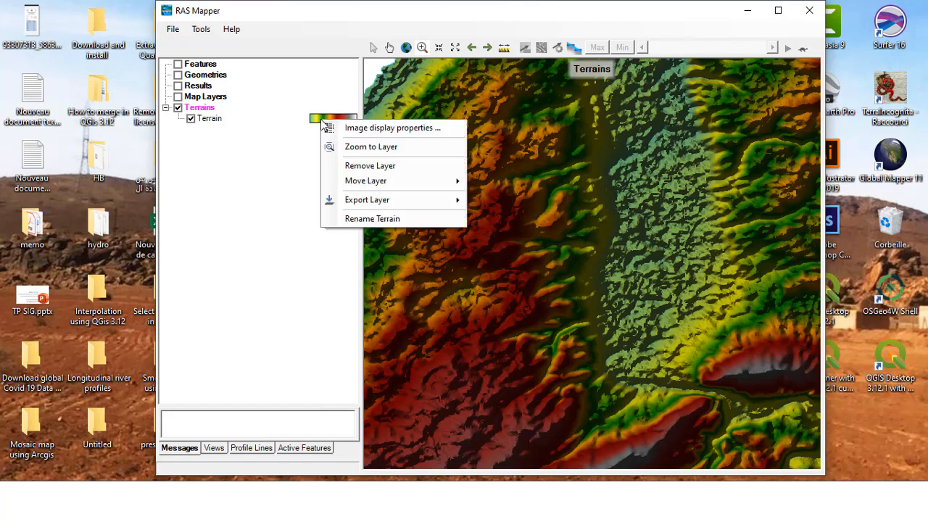
pyautogui.click(374, 133)
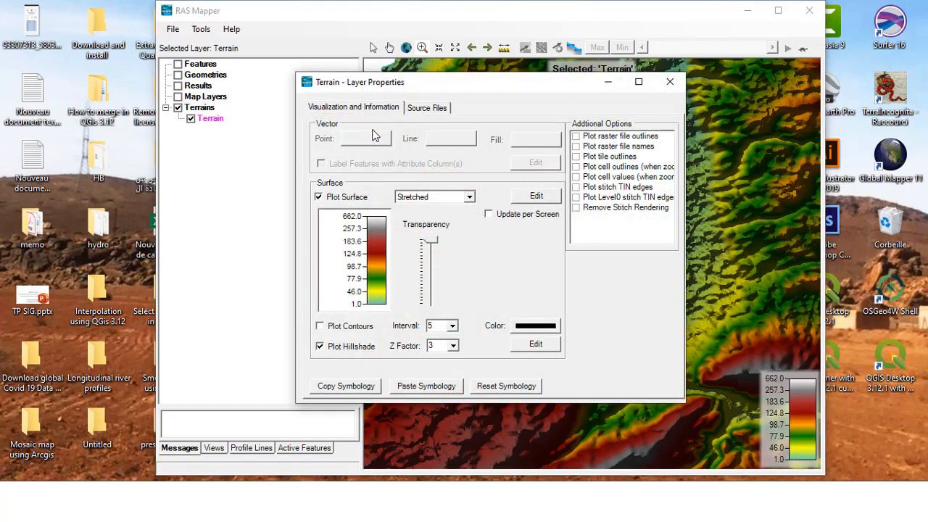
pyautogui.click(469, 198)
pyautogui.click(444, 218)
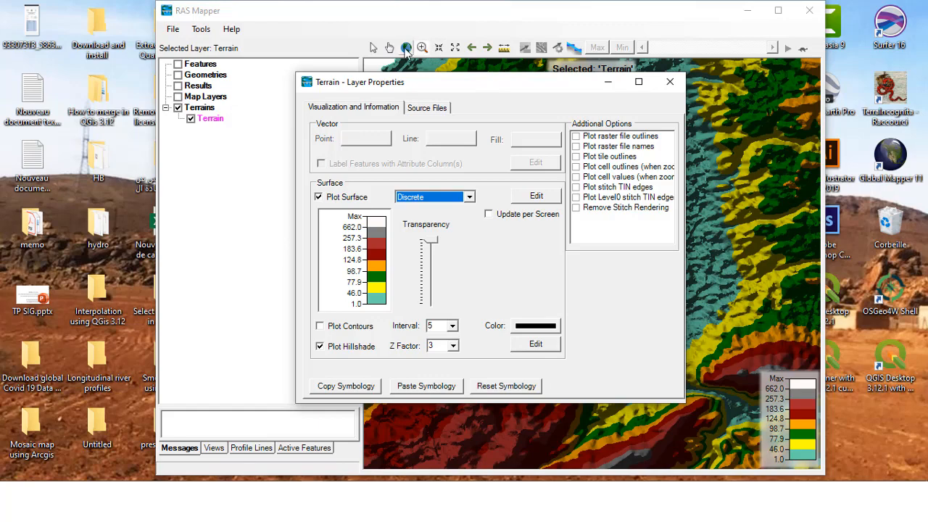
pyautogui.click(407, 49)
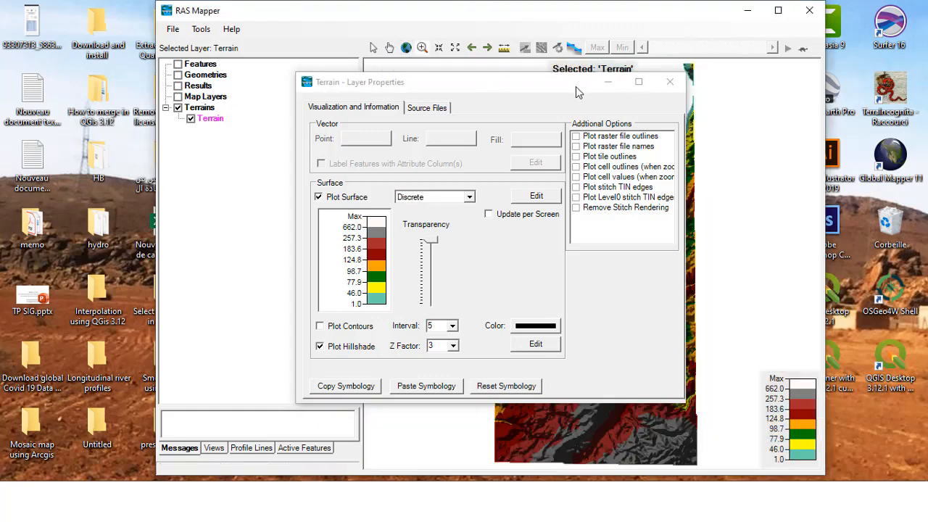
pyautogui.moveTo(555, 86); pyautogui.dragTo(274, 54)
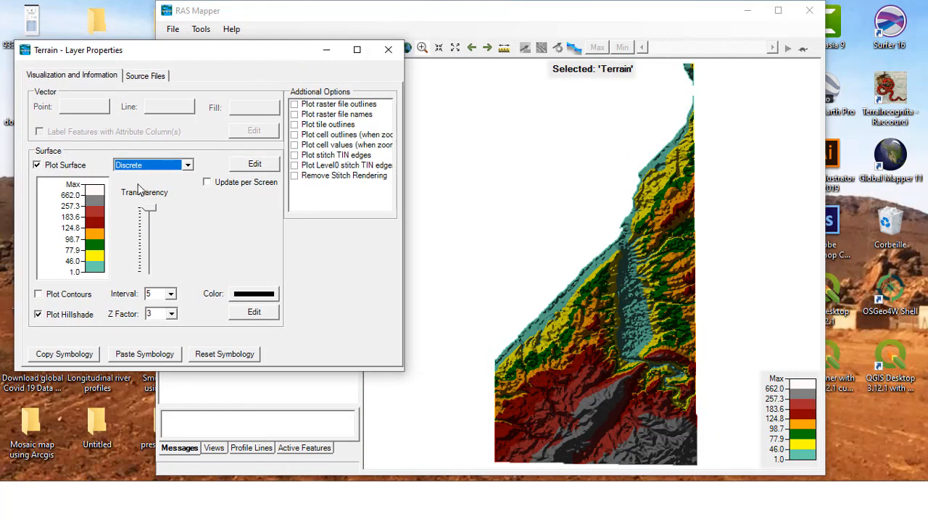
# Set the terrain surface to Stretched and regenerate its fill with 5 values, applying the new color ramp.
pyautogui.click(168, 172)
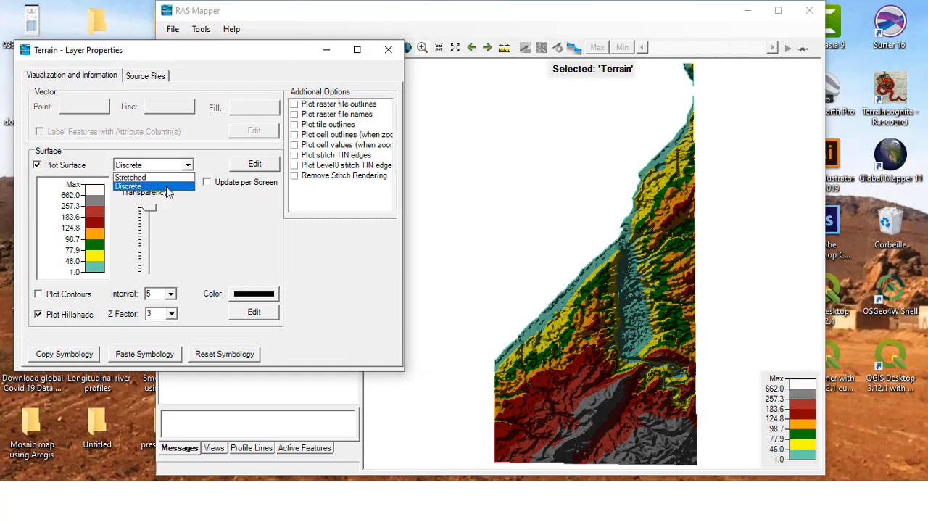
pyautogui.click(166, 178)
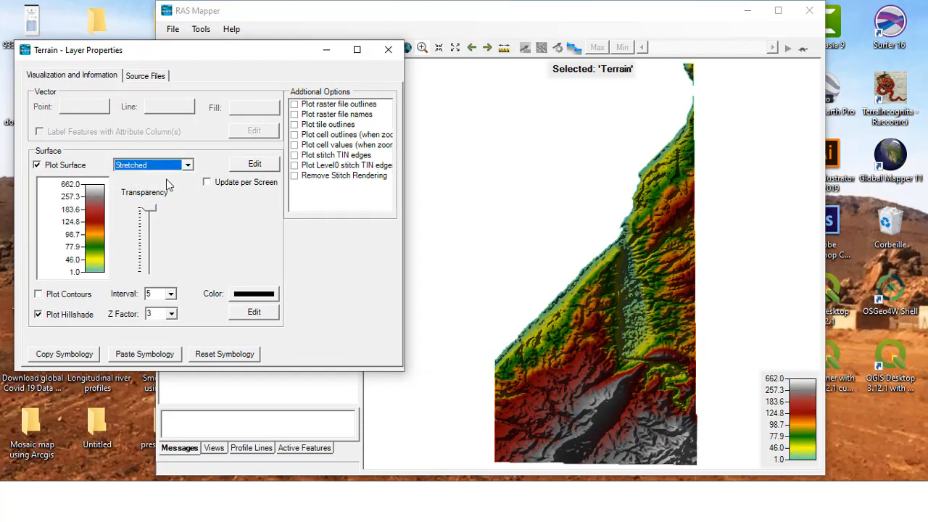
pyautogui.click(255, 164)
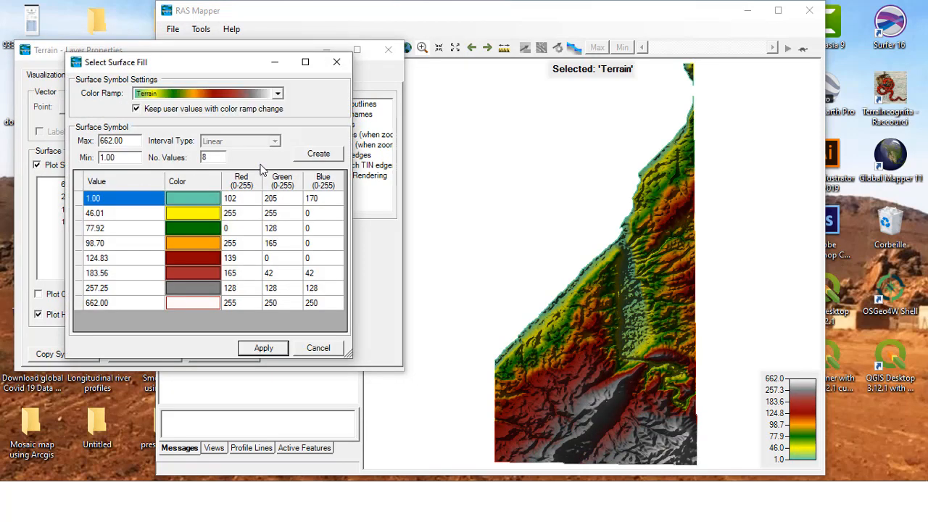
pyautogui.moveTo(214, 158); pyautogui.dragTo(182, 158)
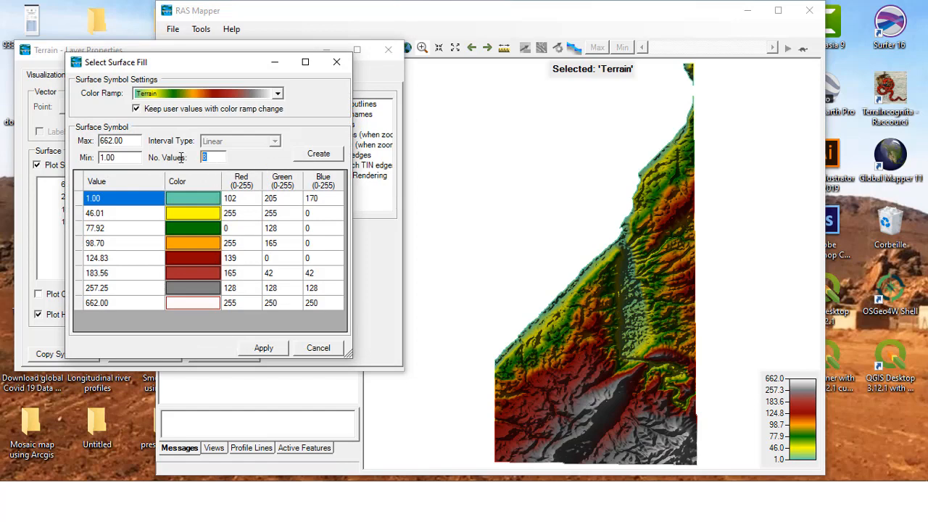
pyautogui.press('BackSpace')
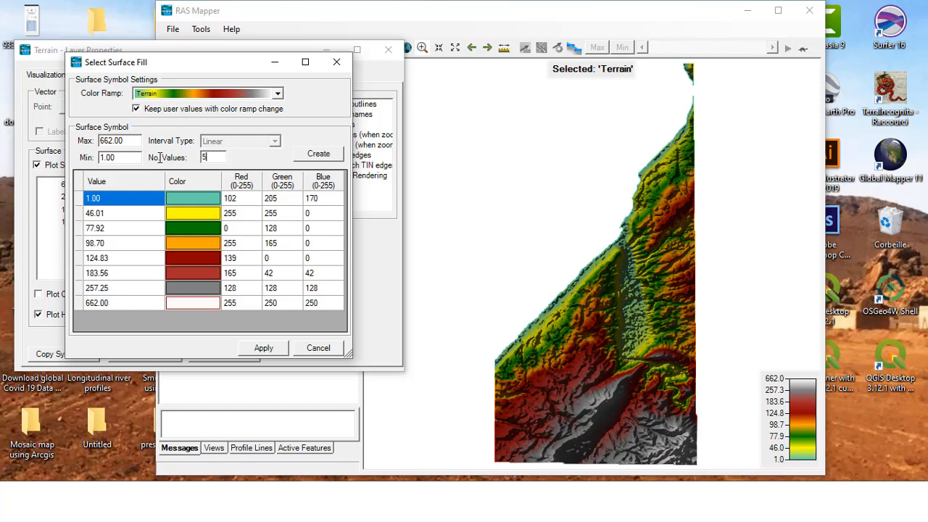
pyautogui.click(324, 156)
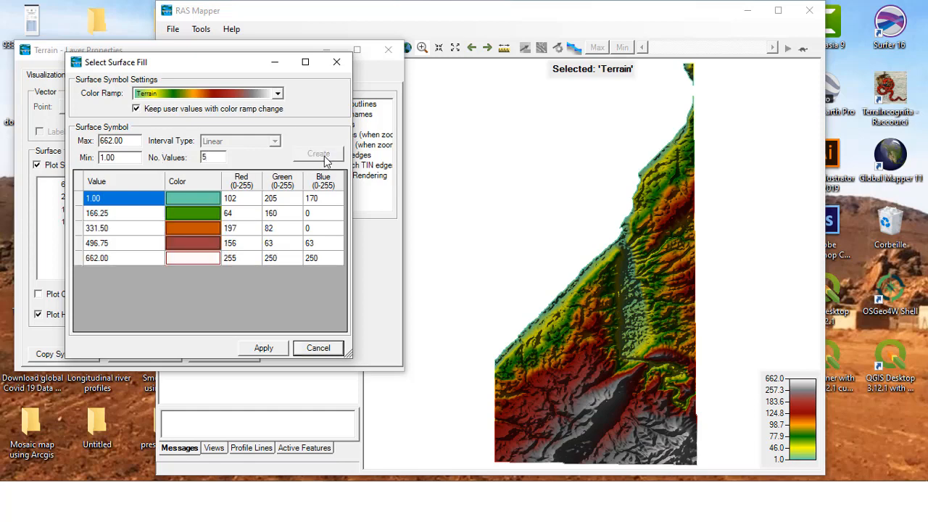
pyautogui.click(265, 349)
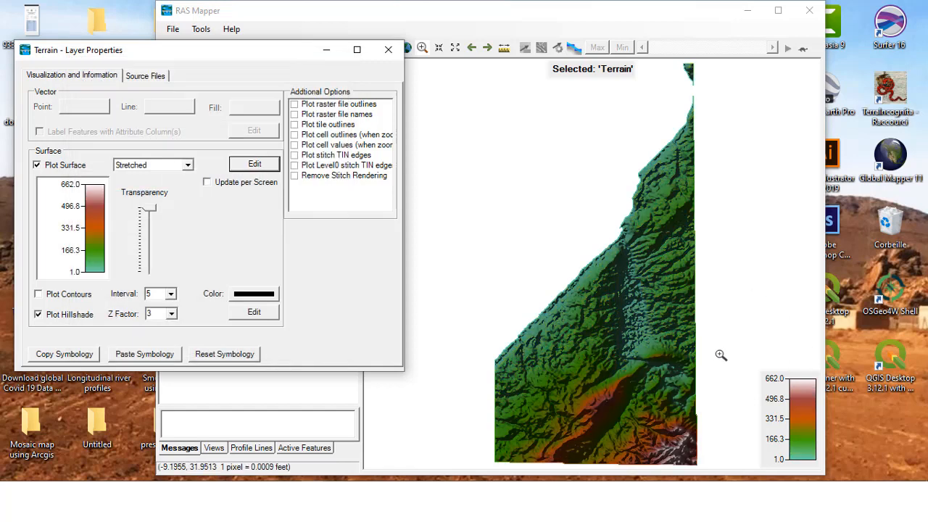
# Try to give the terrain surface a Discrete fill with 7 values, and return its rendering to Stretched.
pyautogui.click(174, 166)
pyautogui.click(163, 186)
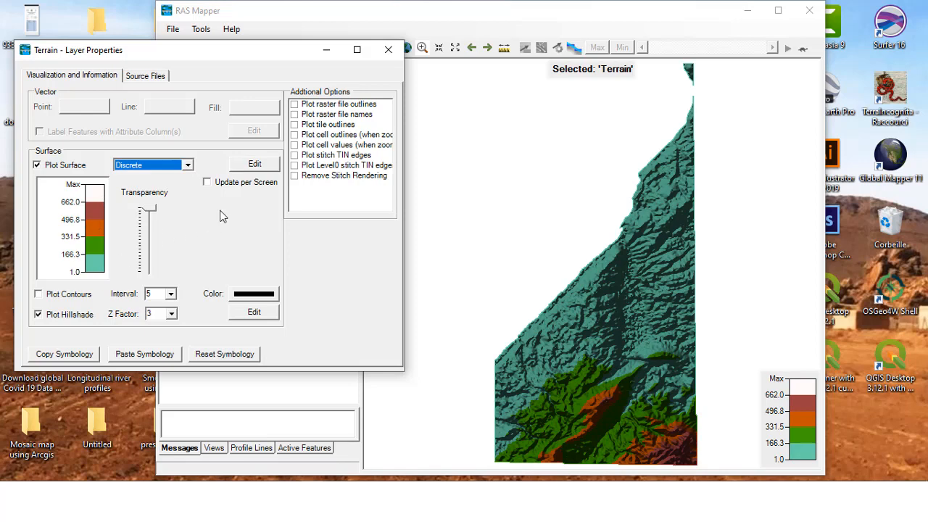
pyautogui.click(245, 166)
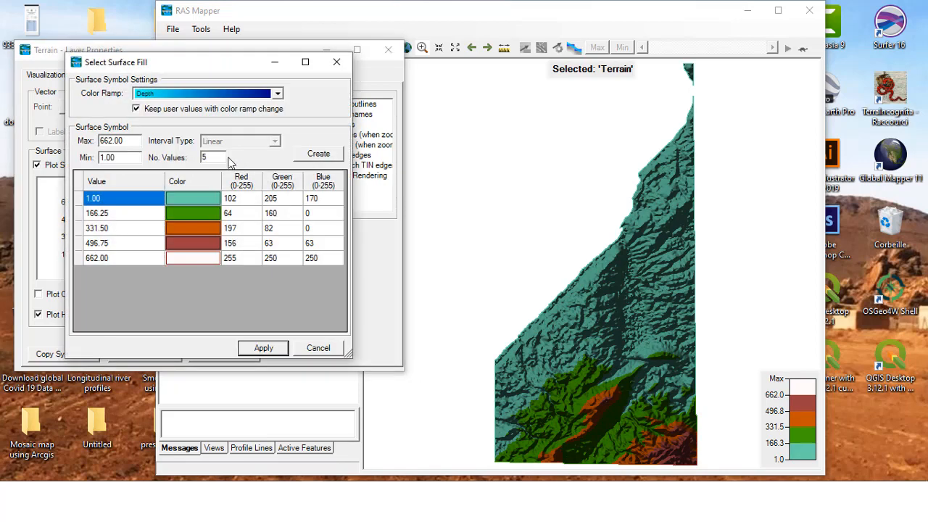
pyautogui.click(222, 158)
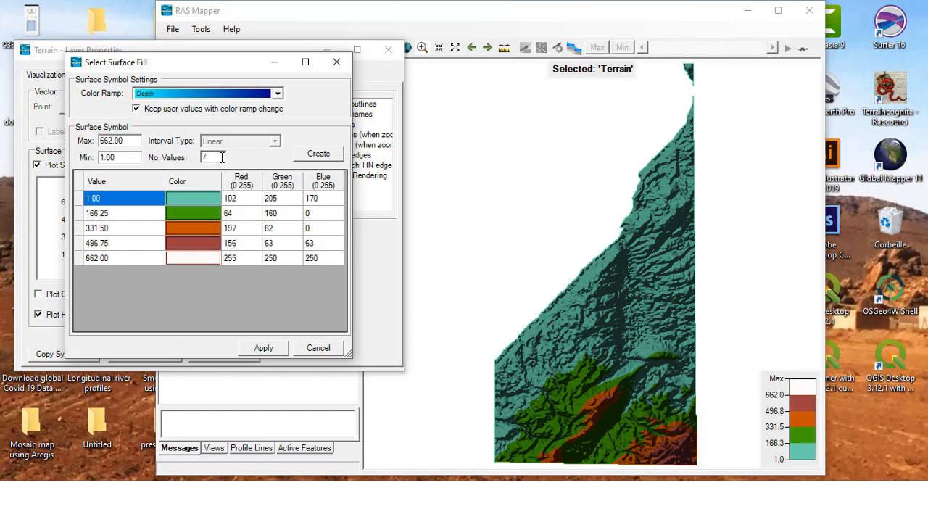
pyautogui.click(278, 349)
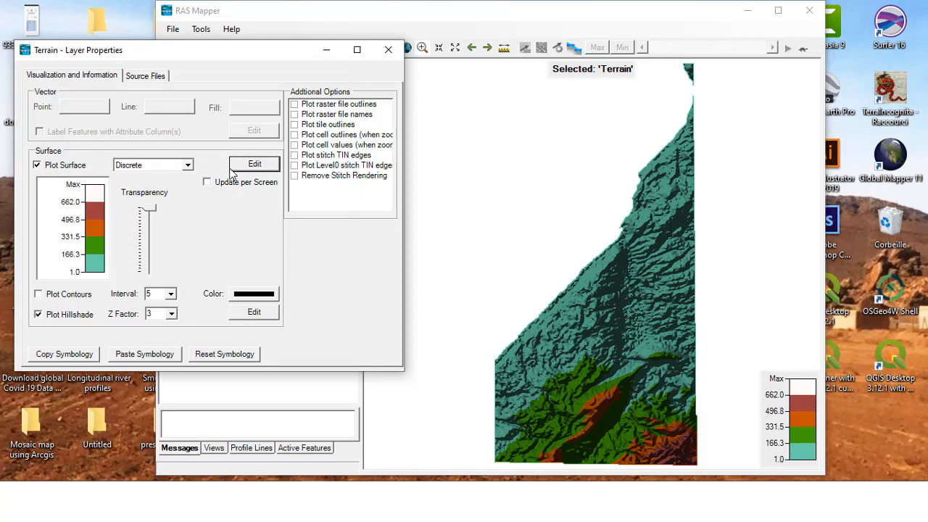
pyautogui.click(188, 166)
pyautogui.click(165, 177)
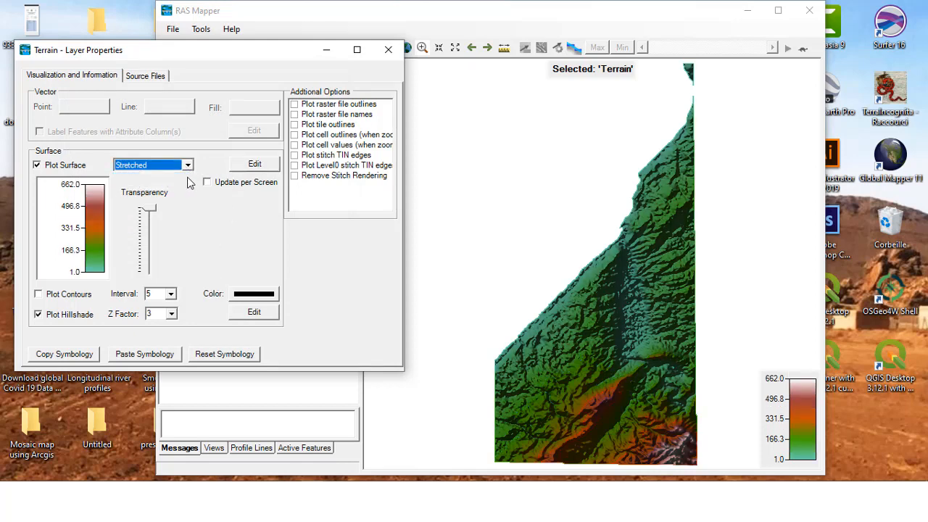
# Set the terrain surface to Discrete and regenerate its fill with 7 values, applying the result.
pyautogui.click(188, 165)
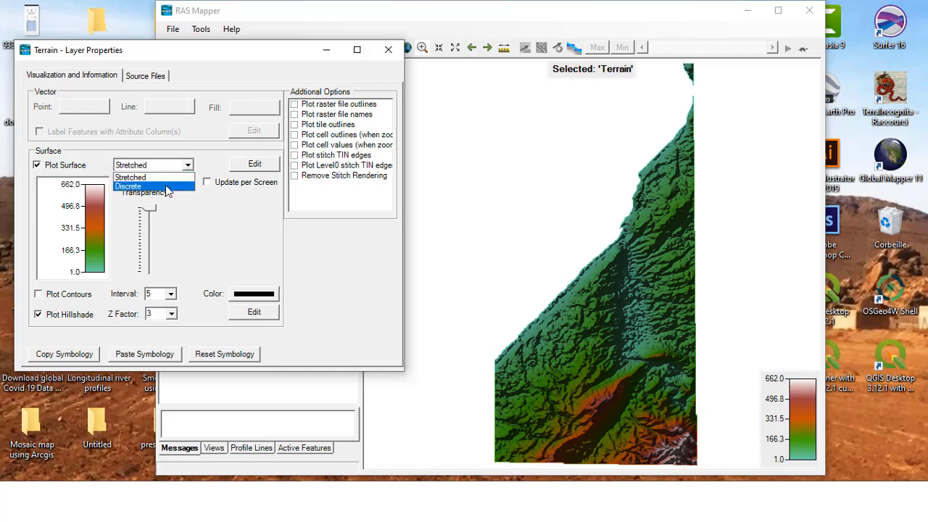
pyautogui.click(167, 187)
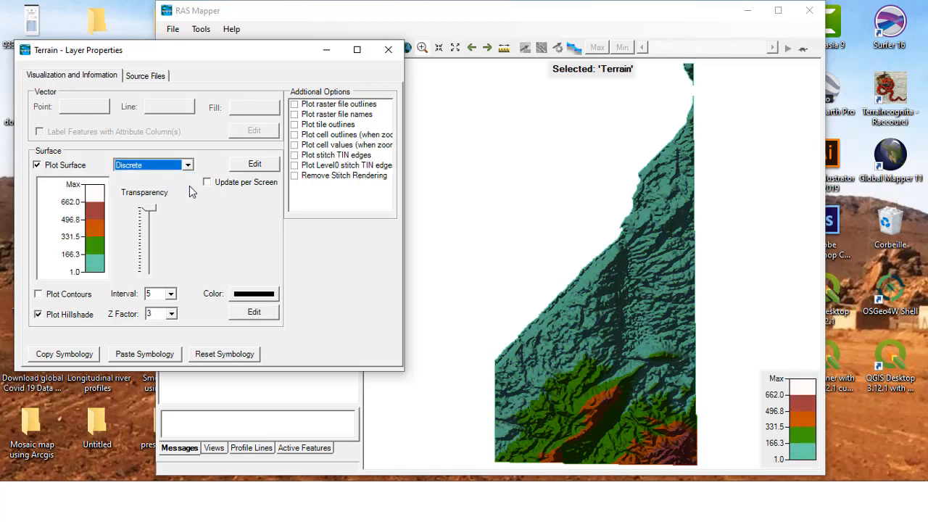
pyautogui.click(254, 168)
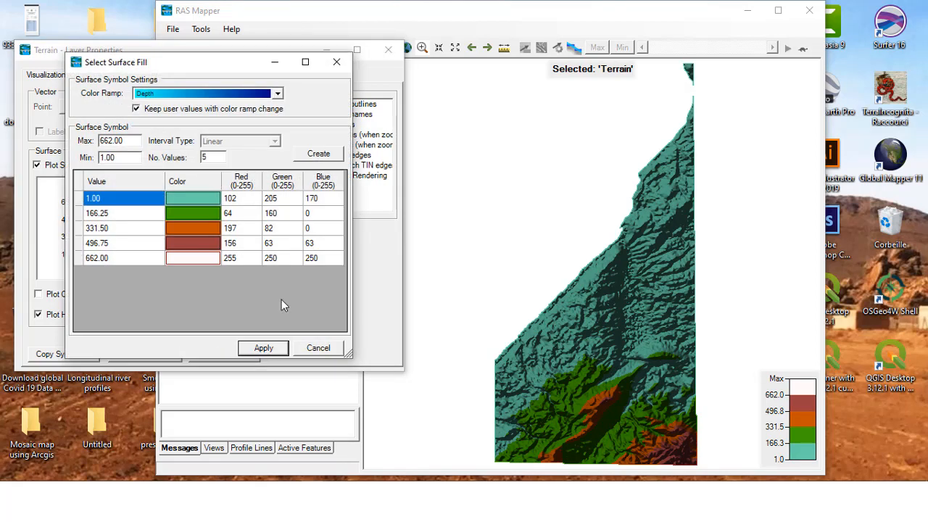
pyautogui.click(319, 154)
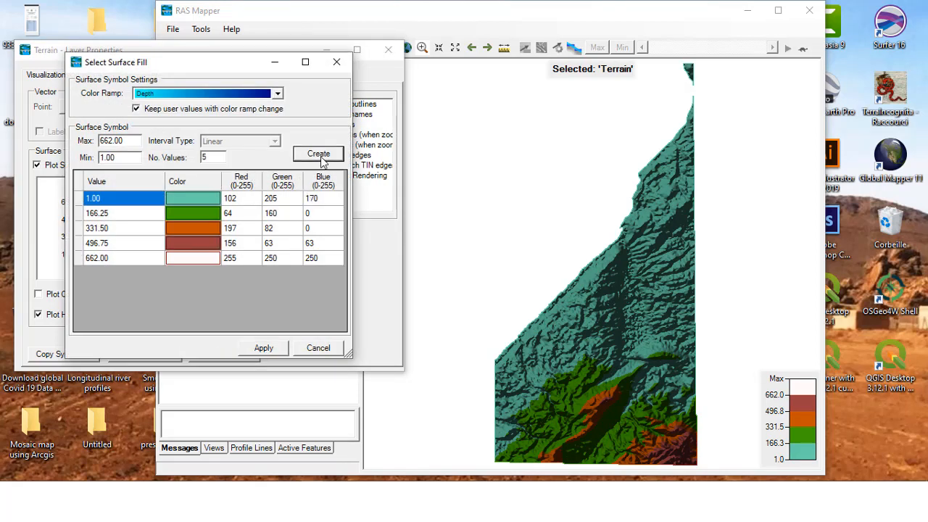
pyautogui.doubleClick(211, 157)
pyautogui.write('7')
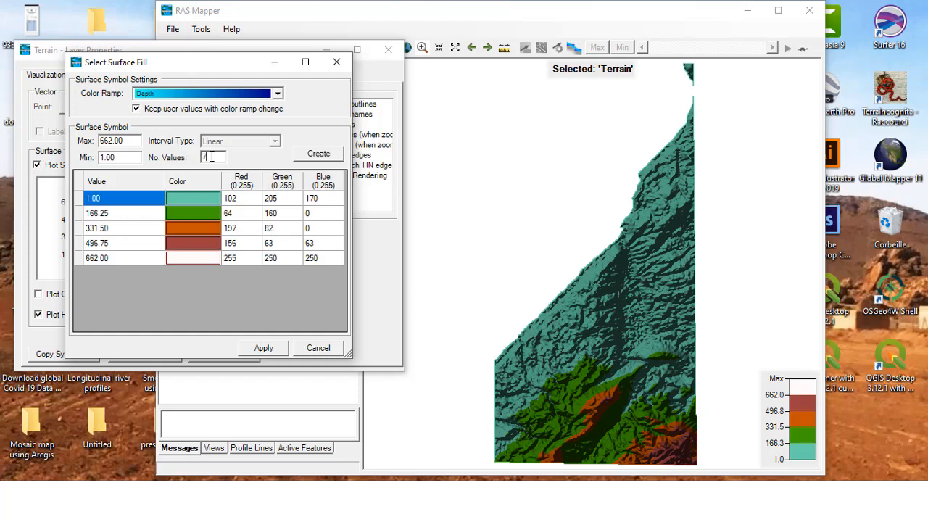
pyautogui.click(319, 155)
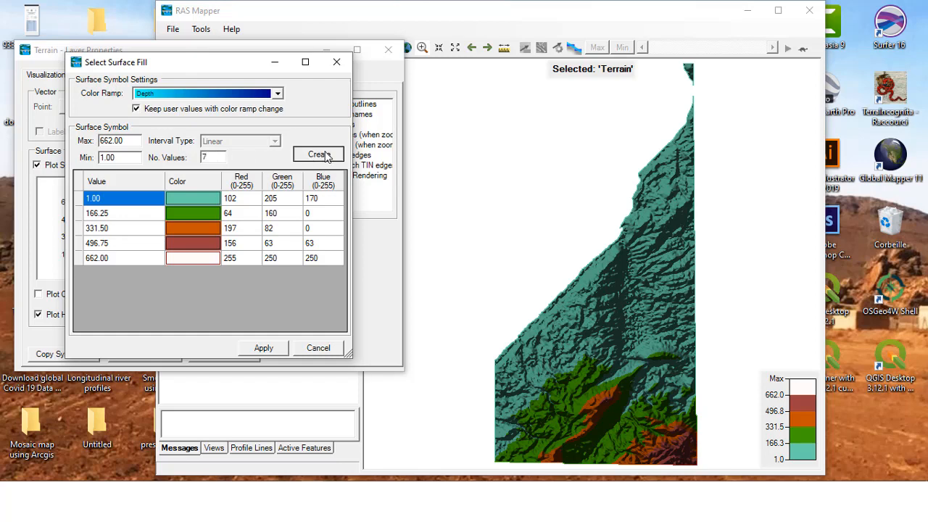
pyautogui.click(264, 349)
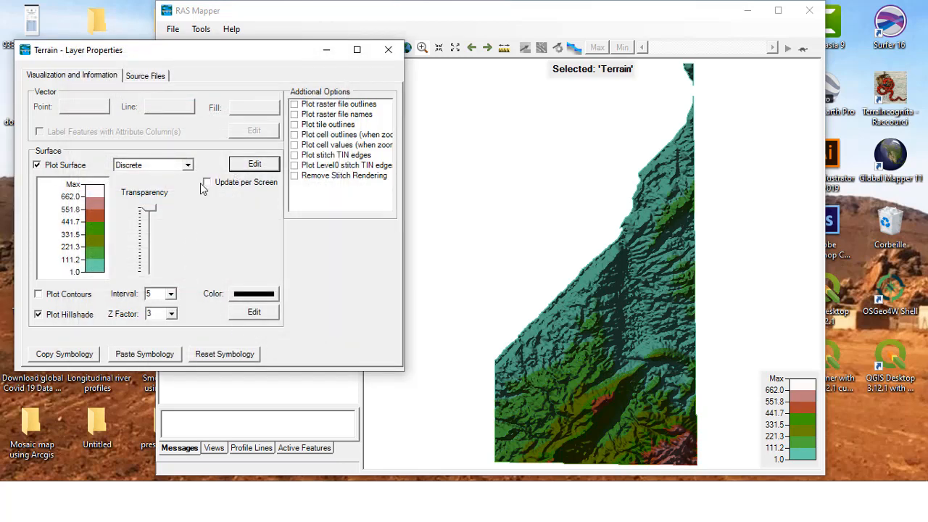
# Apply the dark blue through green and yellow to dark red color ramp to the terrain's surface fill.
pyautogui.click(240, 168)
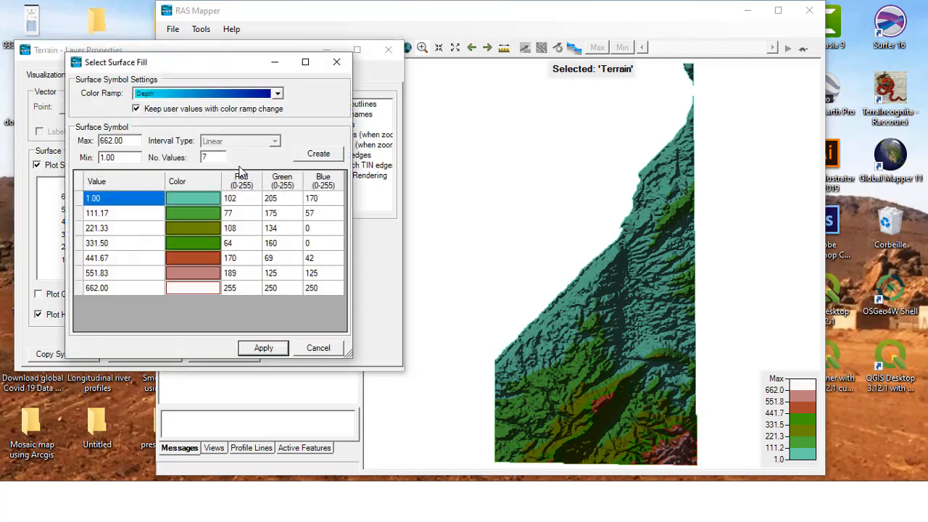
pyautogui.click(239, 96)
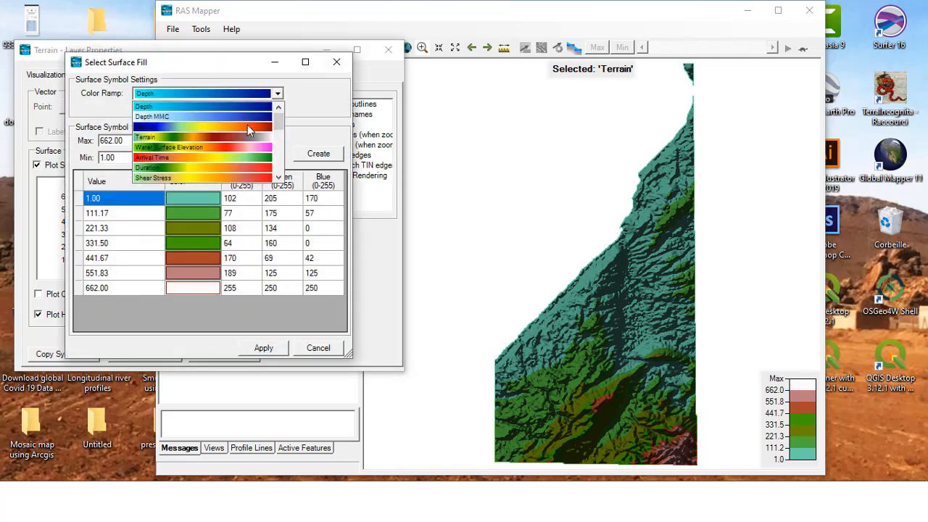
pyautogui.click(239, 127)
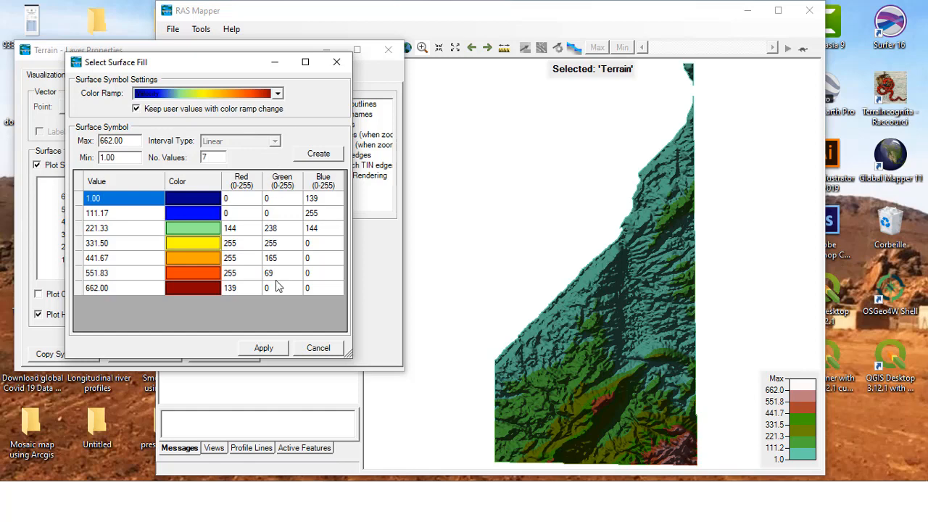
pyautogui.click(278, 351)
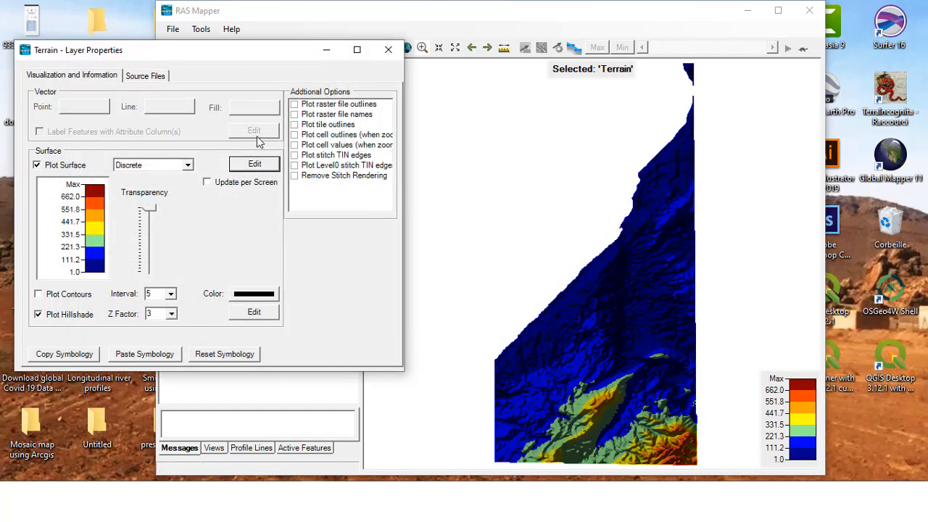
# Change the terrain's surface fill to the Red-Green color ramp and apply it.
pyautogui.click(254, 165)
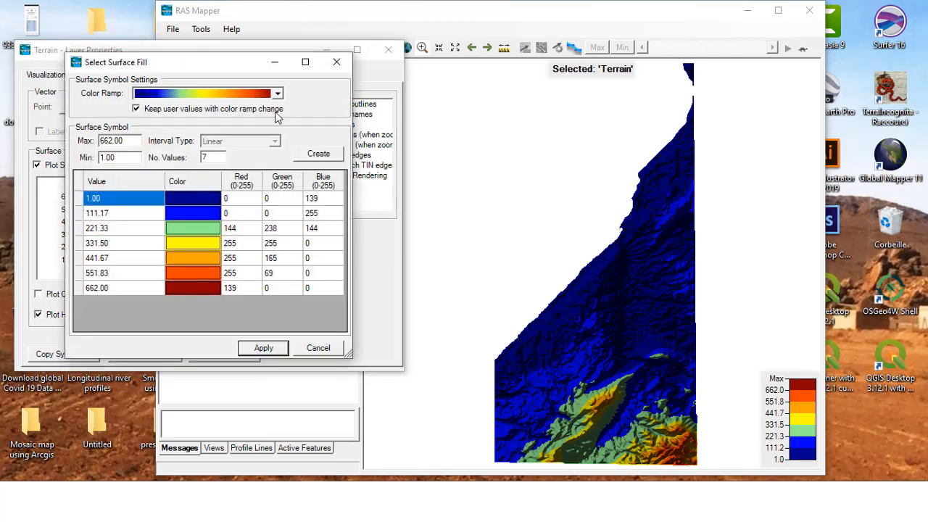
pyautogui.click(278, 95)
pyautogui.moveTo(282, 114); pyautogui.dragTo(283, 168)
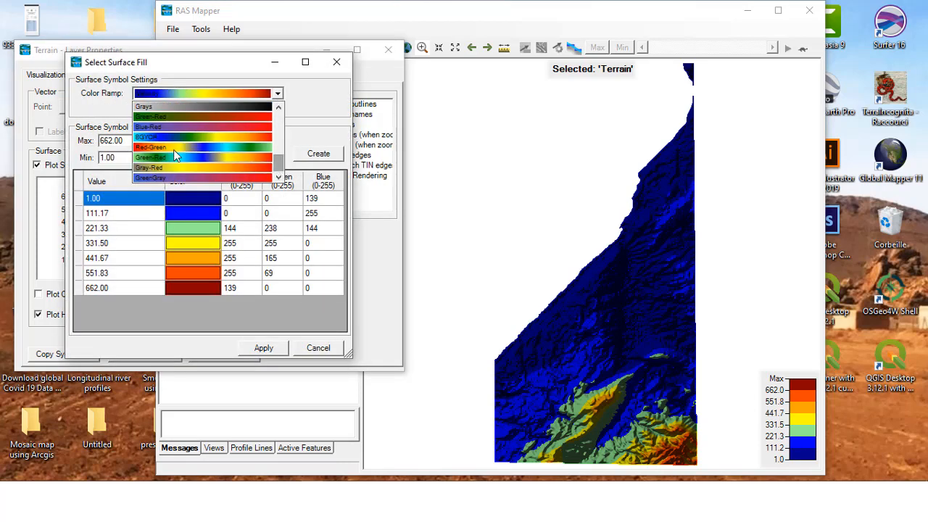
pyautogui.click(253, 149)
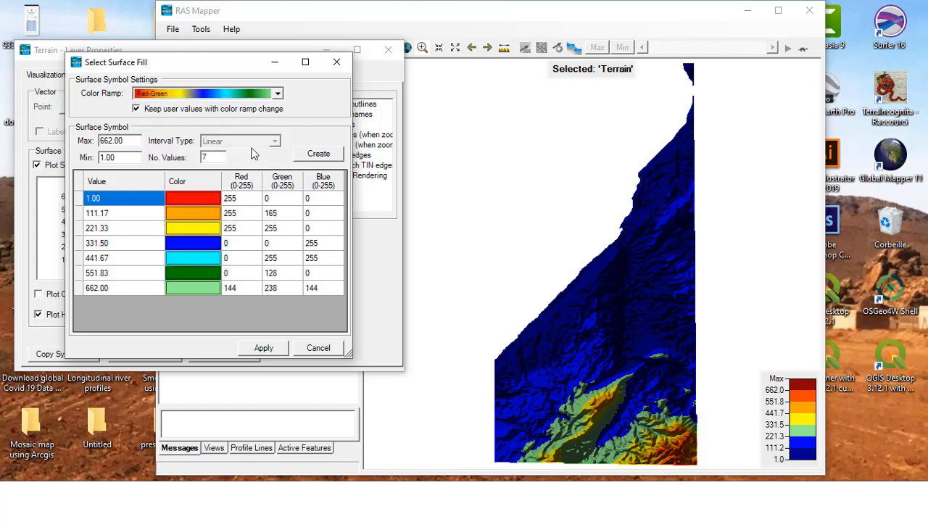
pyautogui.click(263, 348)
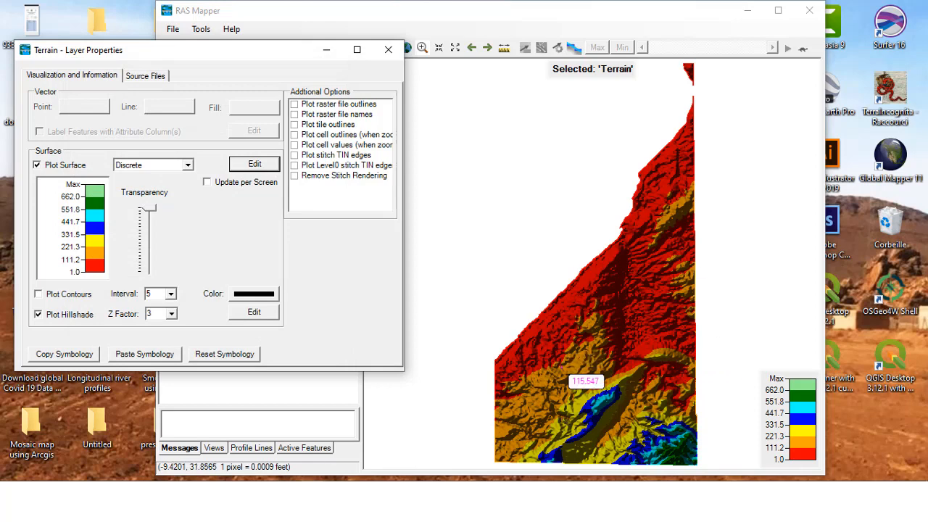
# Change the terrain's surface fill to the Arrival Time color ramp and apply it.
pyautogui.click(255, 165)
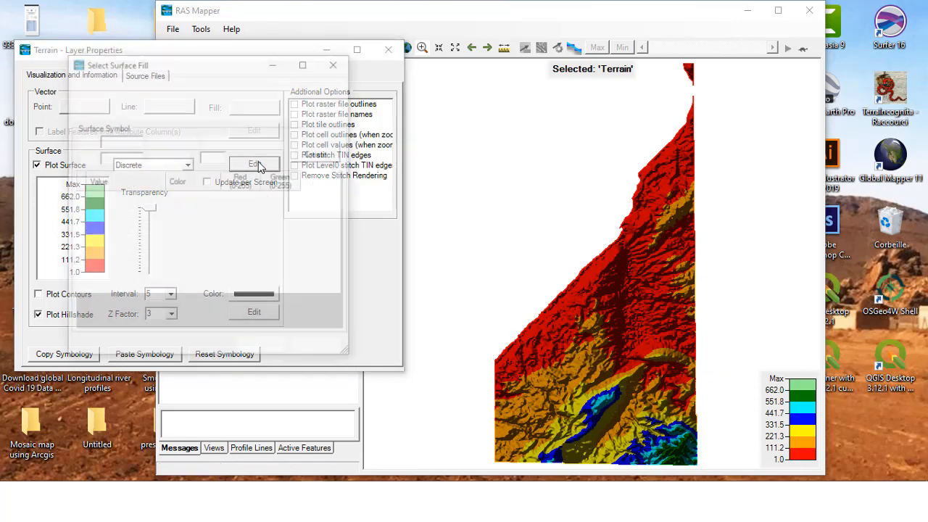
pyautogui.click(279, 95)
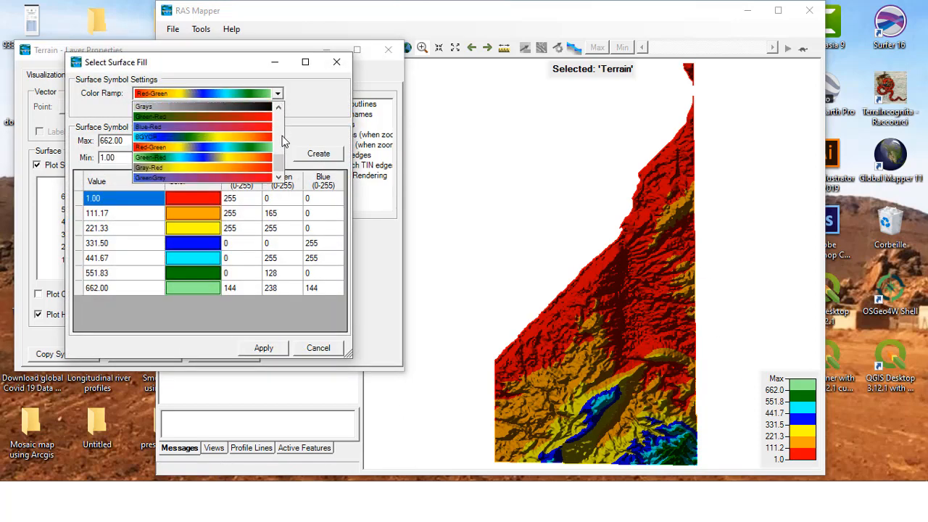
pyautogui.moveTo(281, 168); pyautogui.dragTo(274, 148)
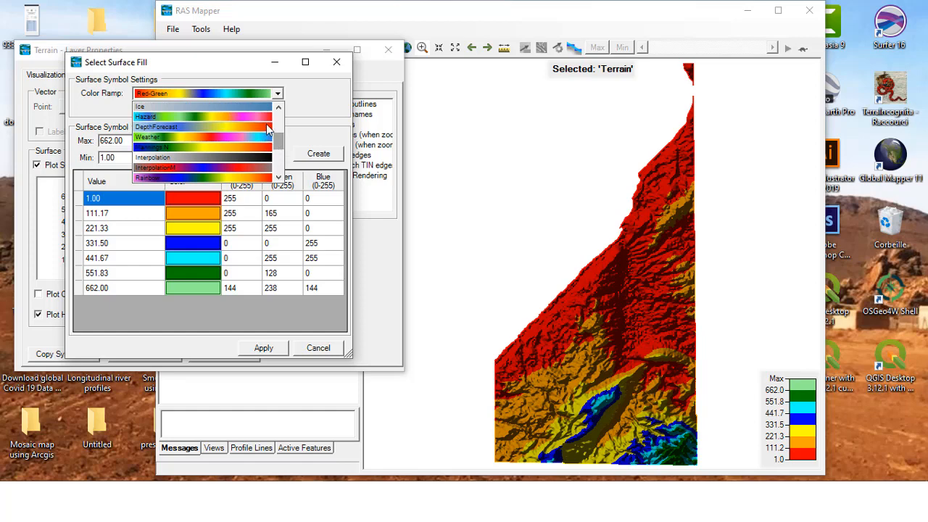
pyautogui.click(279, 123)
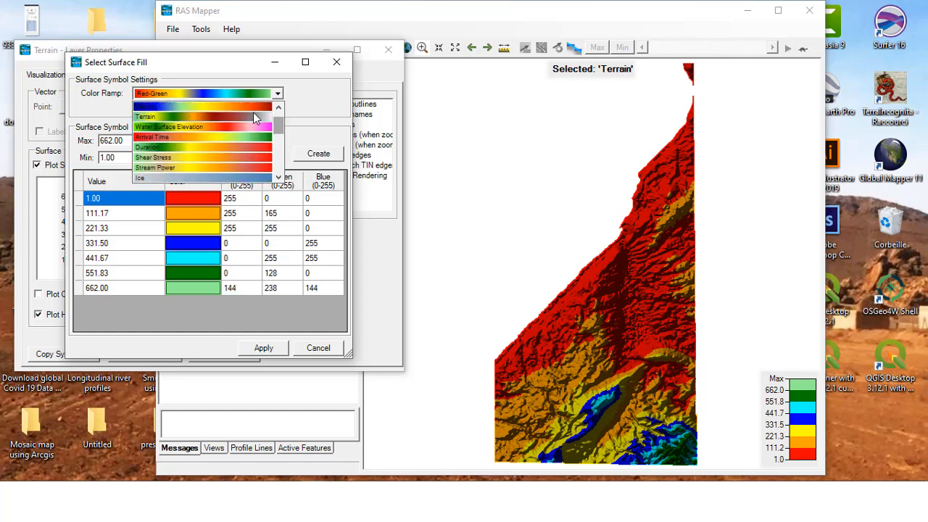
pyautogui.click(225, 137)
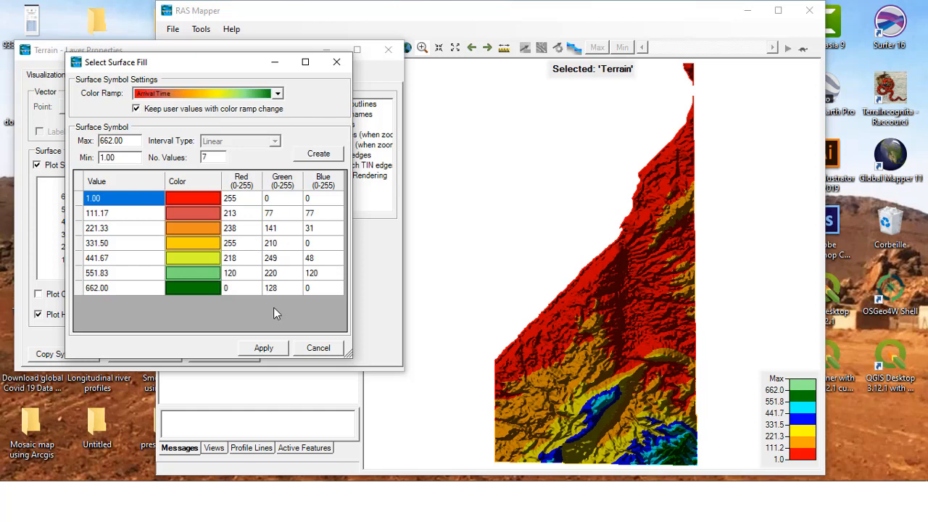
pyautogui.click(272, 354)
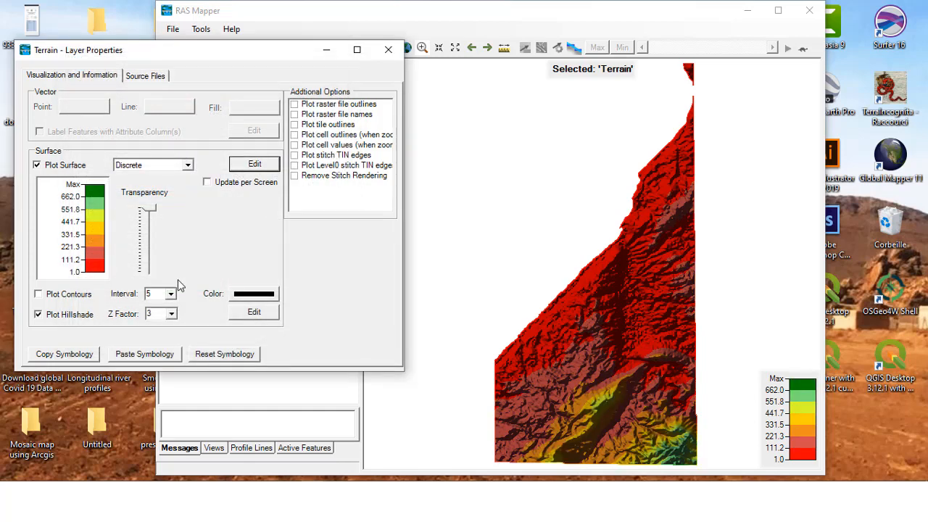
# Turn on contour plotting for the terrain and set the contour interval to 1 after trying 0.1.
pyautogui.click(39, 295)
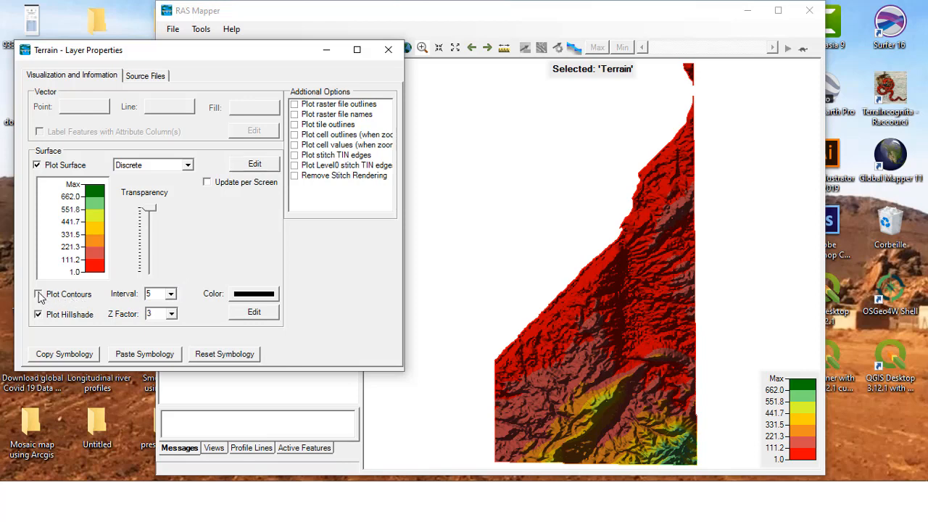
pyautogui.click(39, 294)
pyautogui.click(39, 294)
pyautogui.click(172, 294)
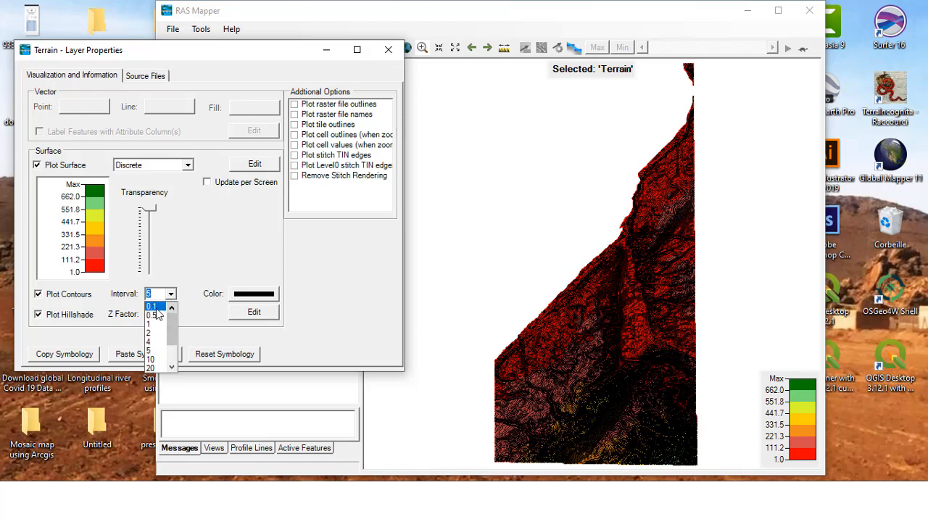
pyautogui.click(153, 308)
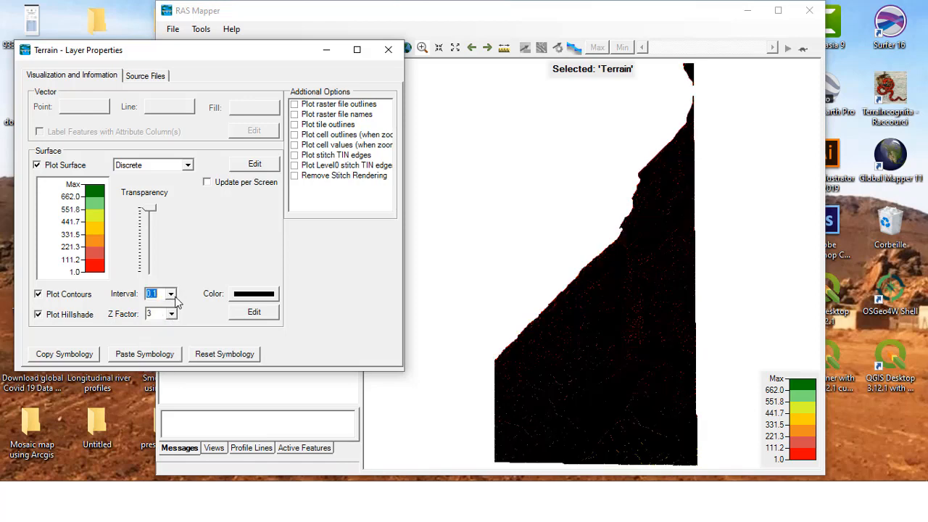
pyautogui.click(172, 296)
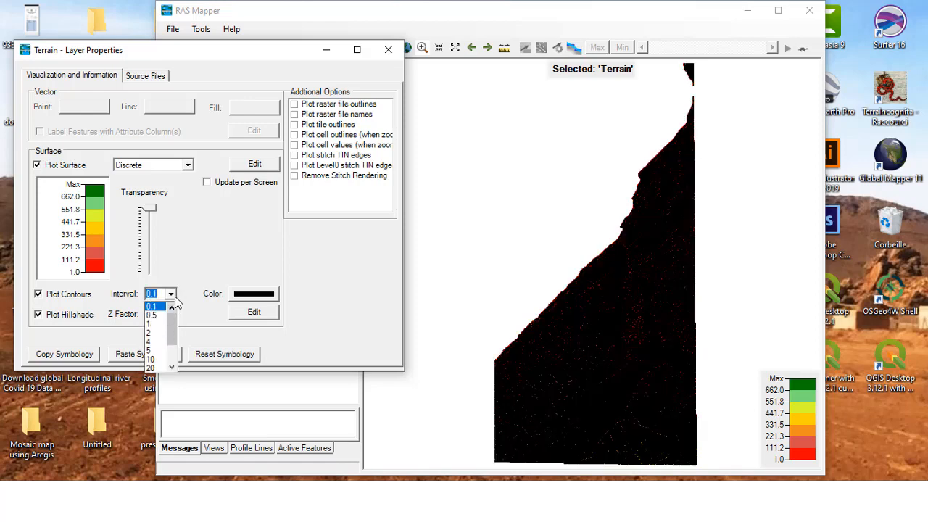
pyautogui.click(163, 332)
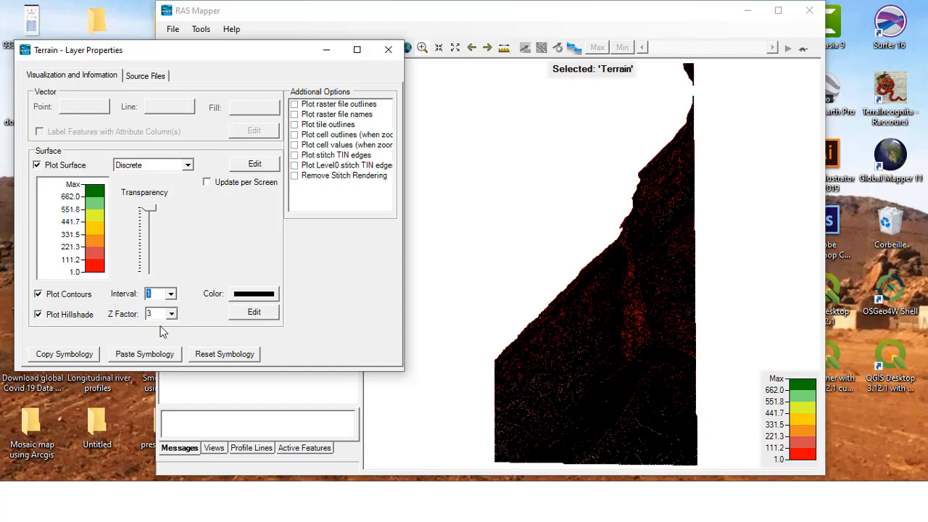
# Set the terrain's contour line color to BlanchedAlmond.
pyautogui.click(250, 295)
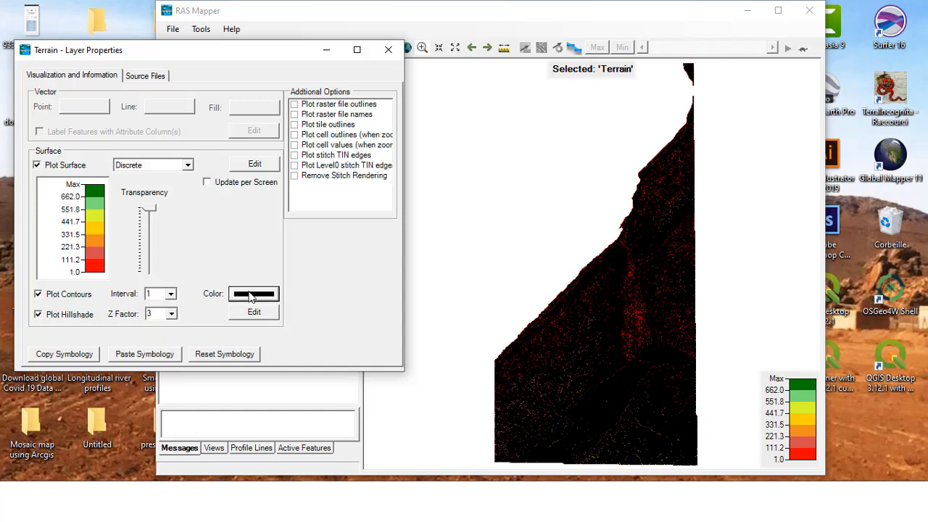
pyautogui.click(247, 170)
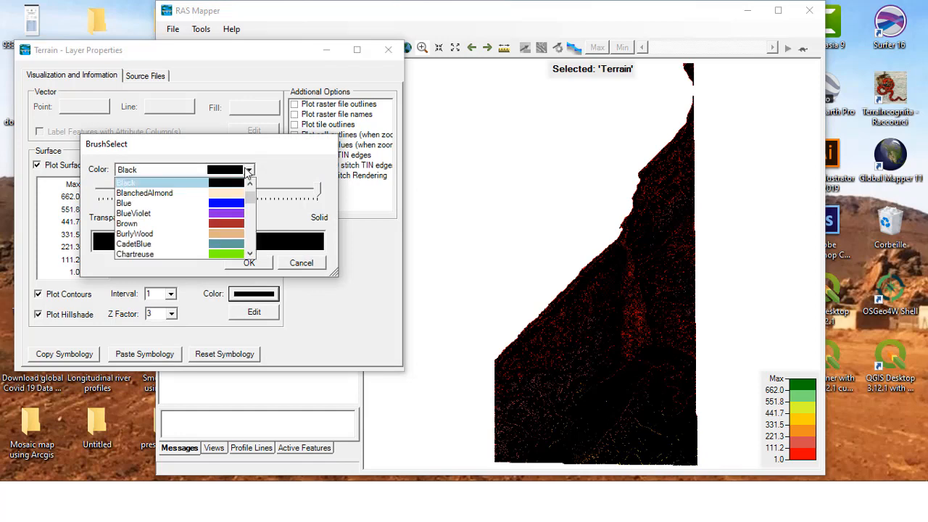
pyautogui.click(252, 185)
pyautogui.click(253, 186)
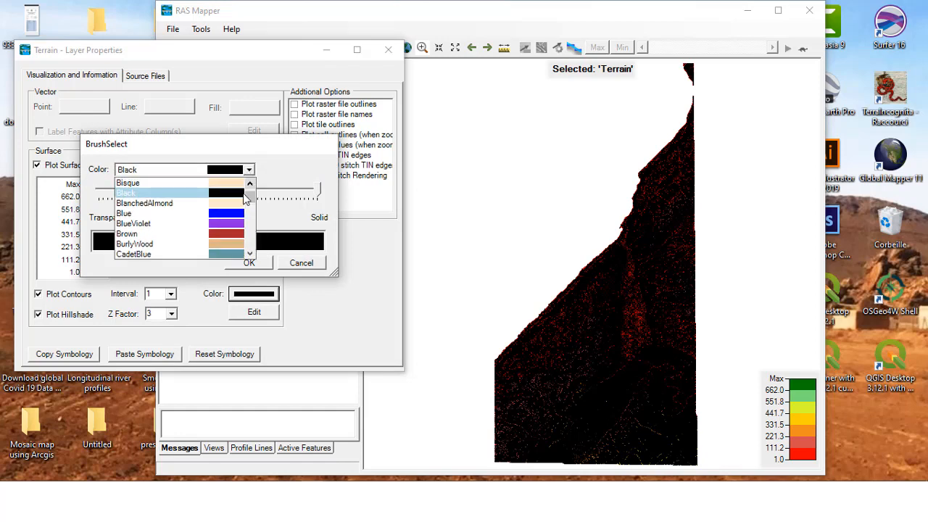
pyautogui.click(240, 204)
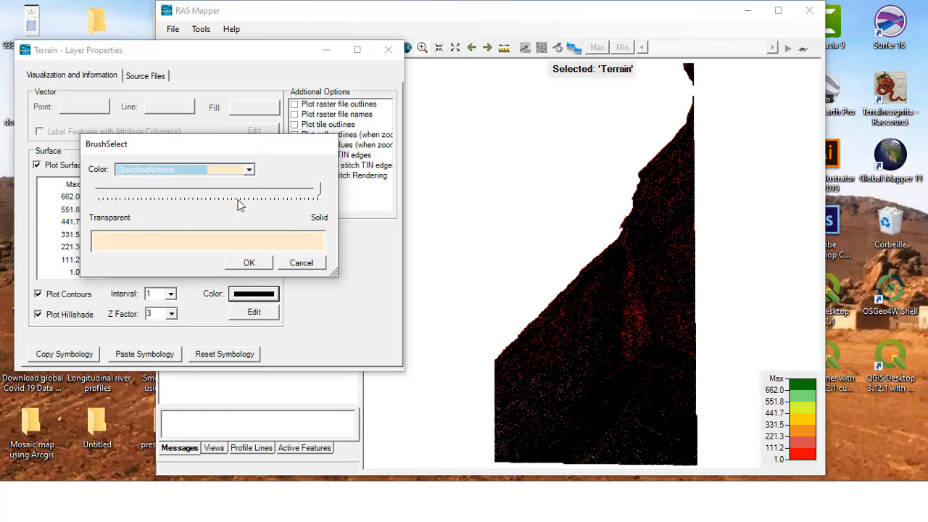
pyautogui.click(249, 265)
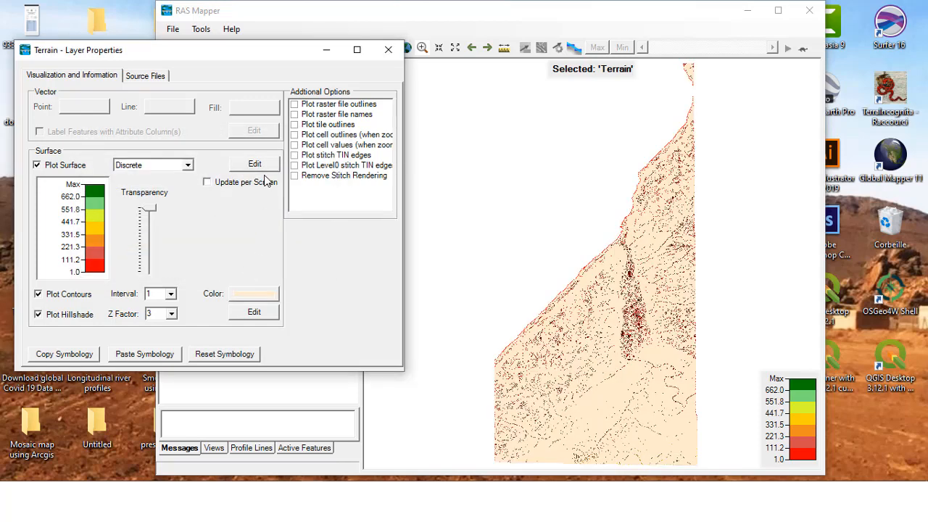
# Try a contour interval of 40 for the terrain and return it to 1.
pyautogui.click(171, 294)
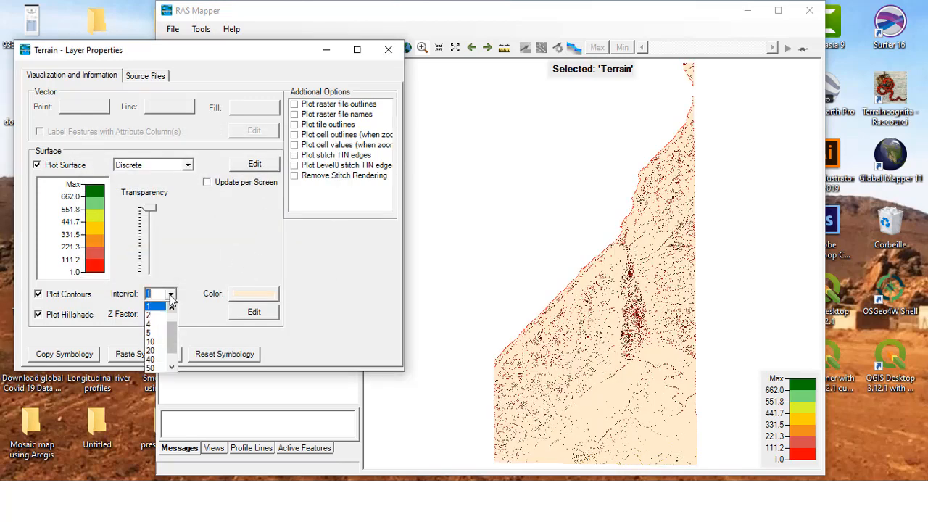
pyautogui.click(151, 360)
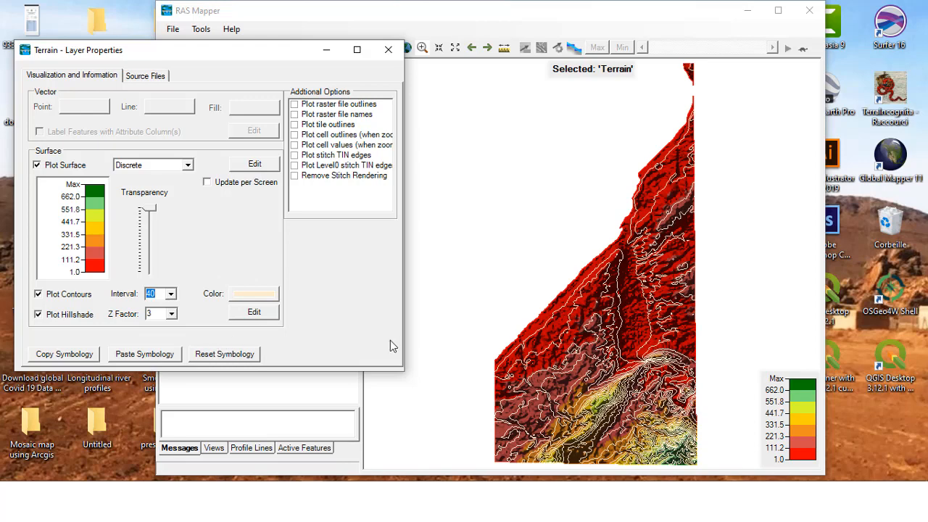
pyautogui.click(172, 294)
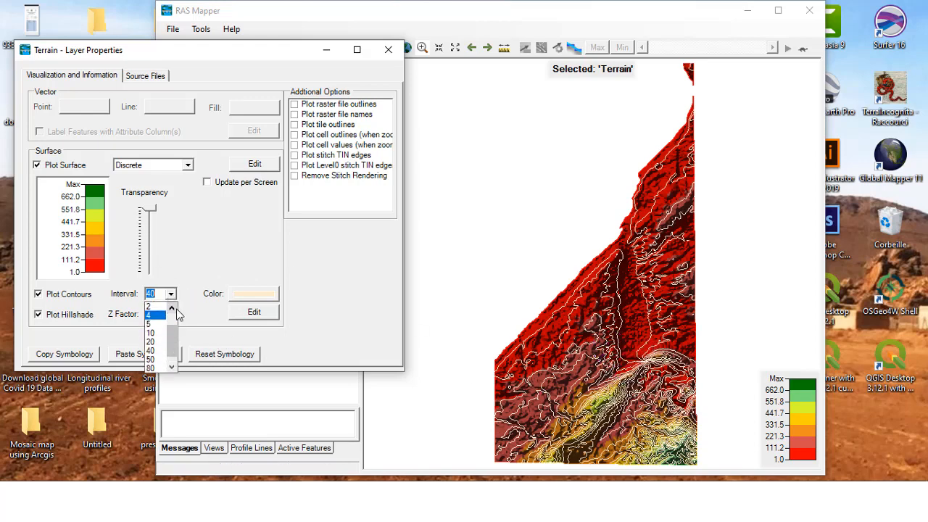
pyautogui.scroll(2, 160, 313)
pyautogui.click(157, 309)
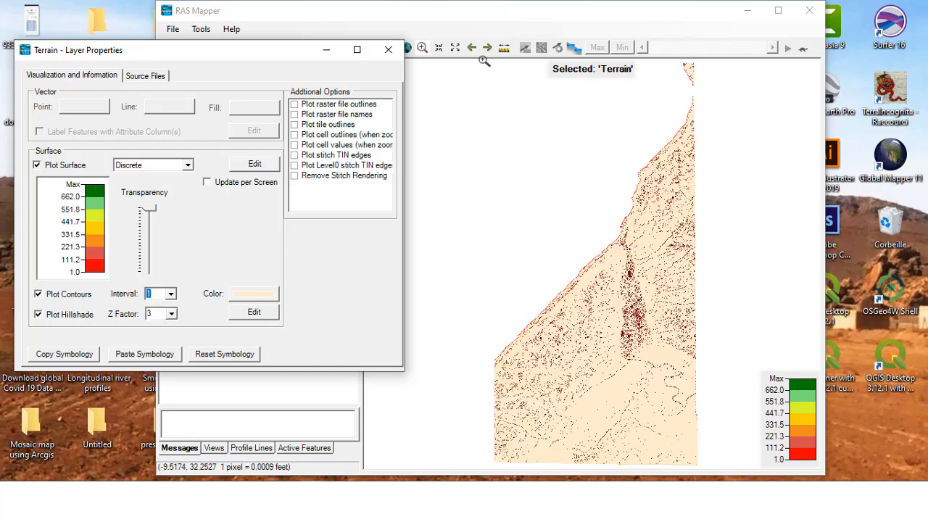
# Inspect the terrain's contours up close and set the contour interval to 10.
pyautogui.click(422, 47)
pyautogui.moveTo(662, 225); pyautogui.dragTo(617, 305)
pyautogui.moveTo(646, 202); pyautogui.dragTo(528, 320)
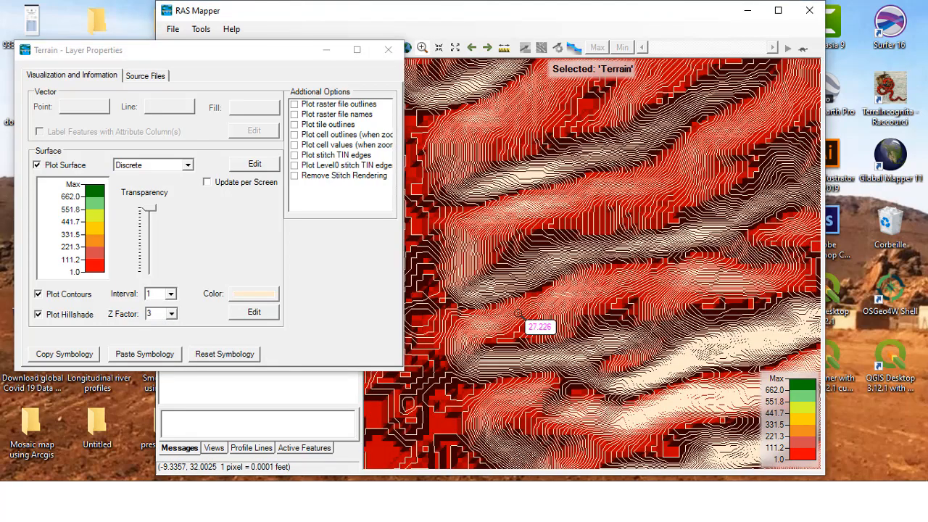
pyautogui.moveTo(450, 230); pyautogui.dragTo(422, 350)
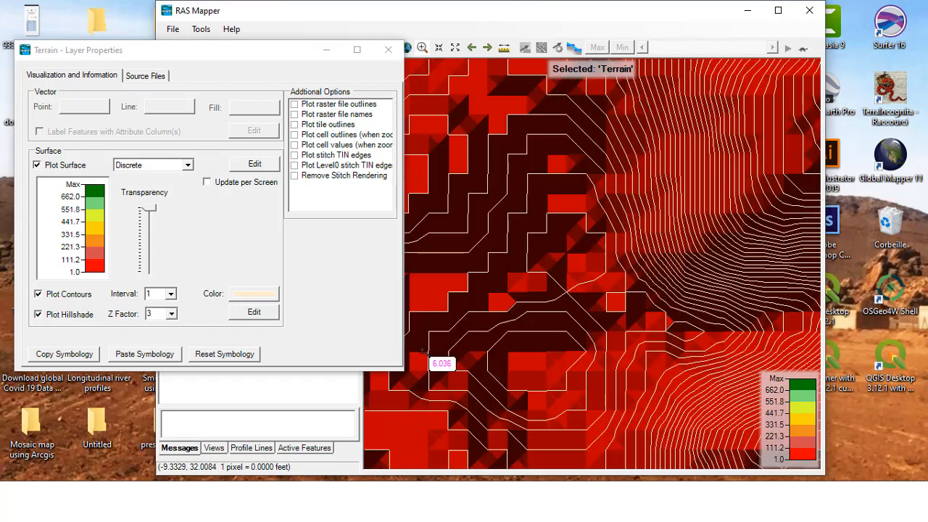
pyautogui.click(172, 296)
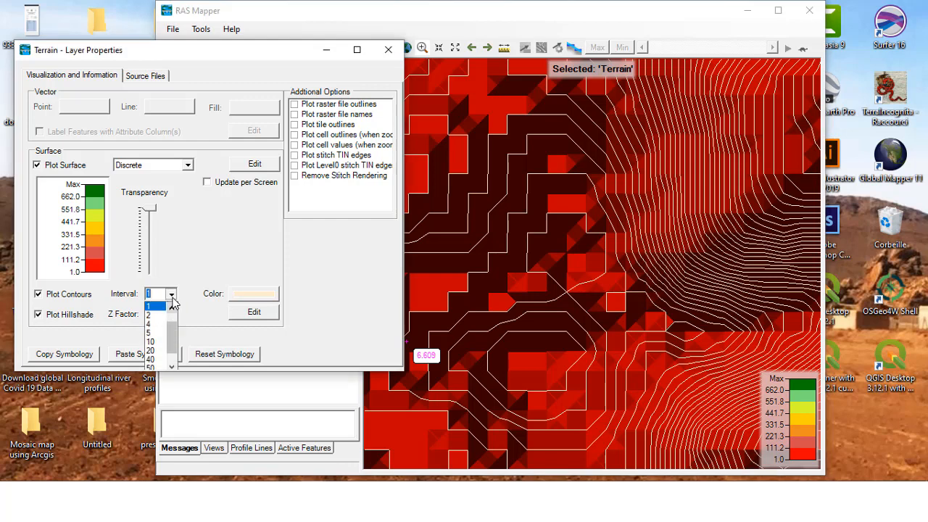
pyautogui.click(152, 342)
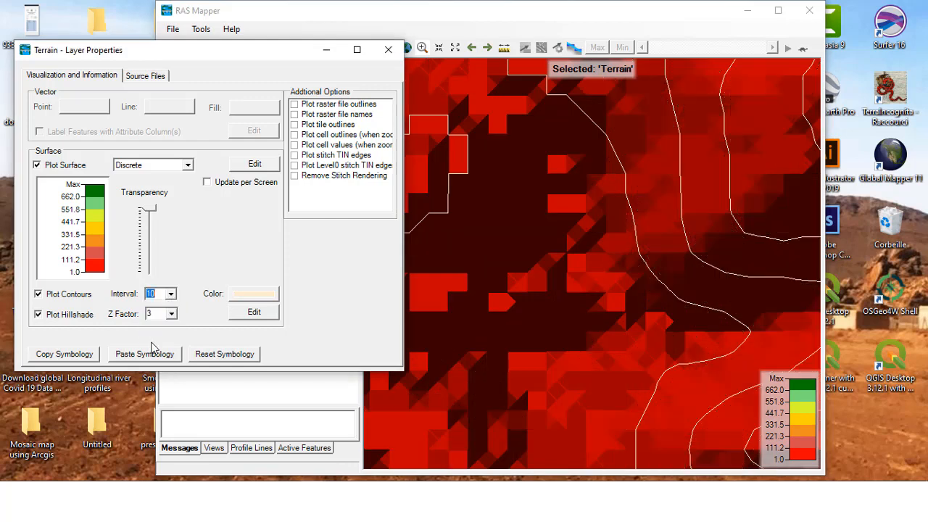
pyautogui.click(419, 49)
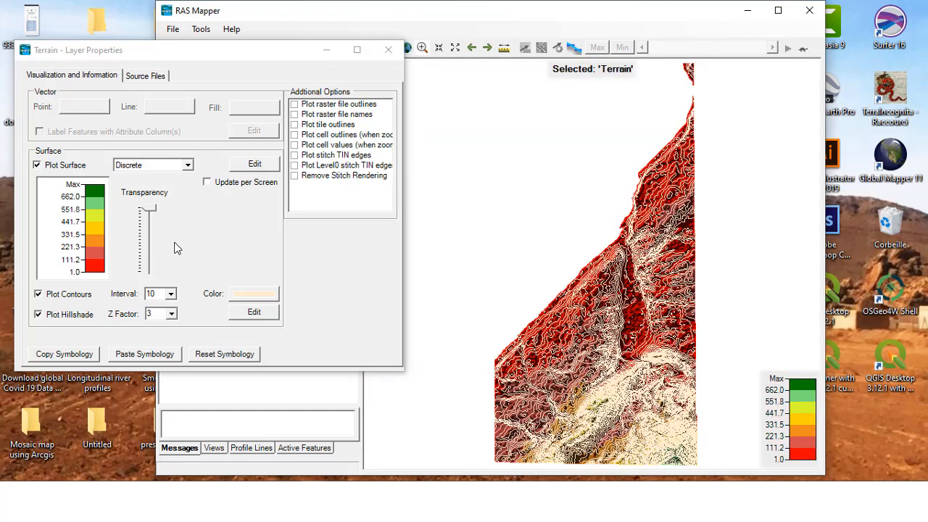
# Switch the terrain's hillshade and contours off and back on to compare the display.
pyautogui.click(38, 314)
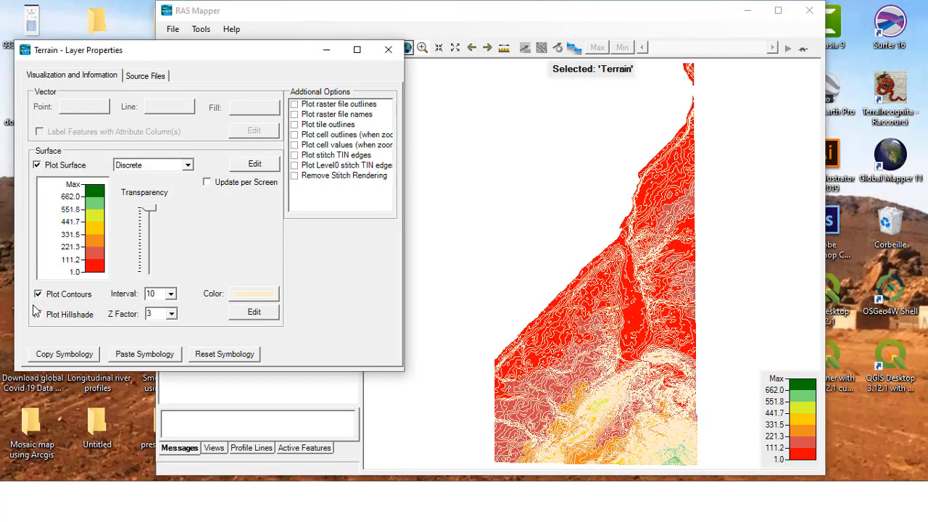
pyautogui.click(39, 295)
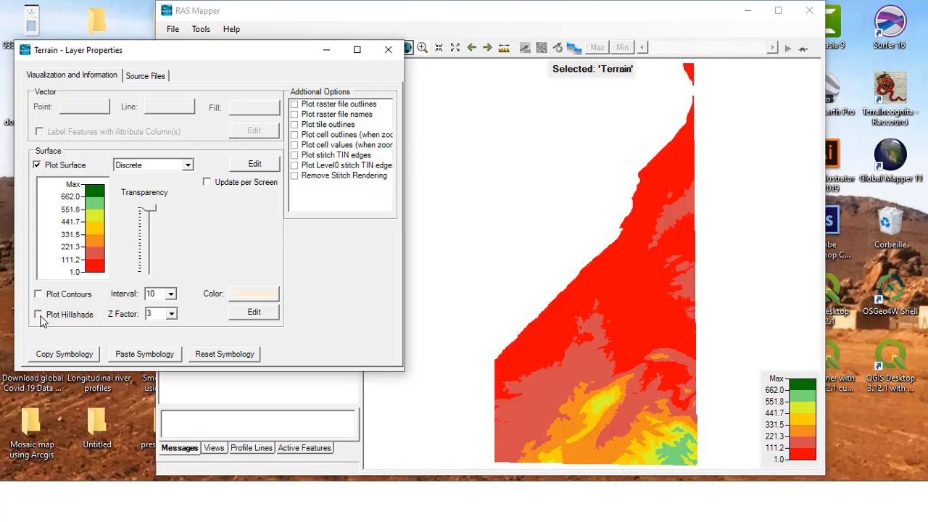
pyautogui.click(38, 314)
pyautogui.click(38, 314)
pyautogui.click(39, 314)
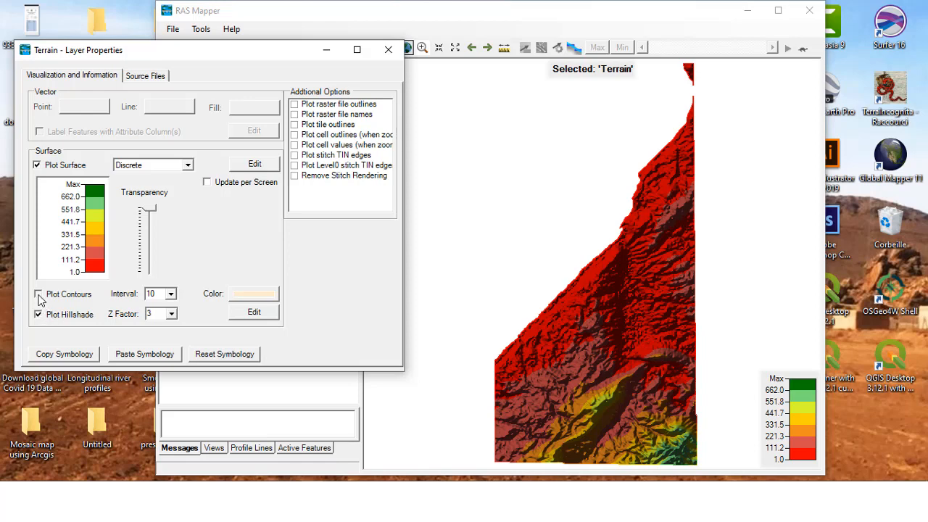
pyautogui.click(39, 294)
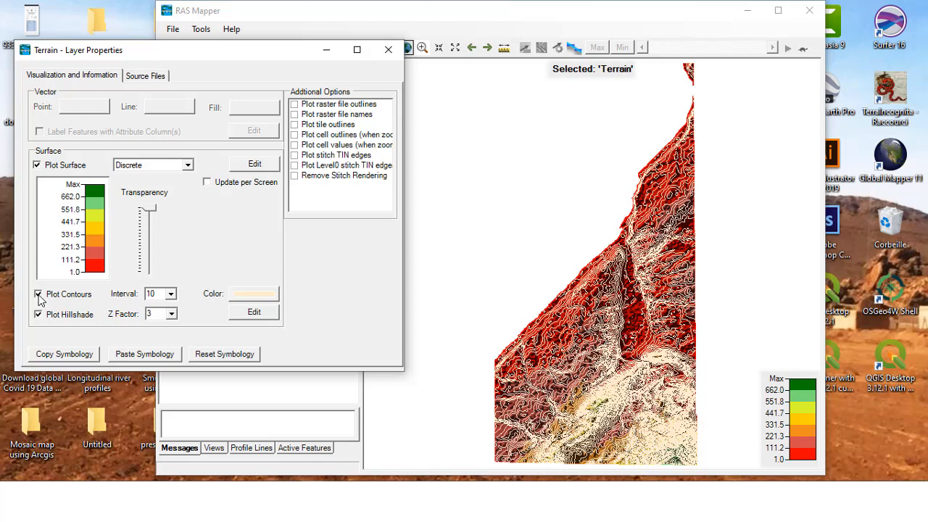
# Turn on plotting of raster file outlines and raster file names for the terrain and close its layer properties.
pyautogui.click(295, 105)
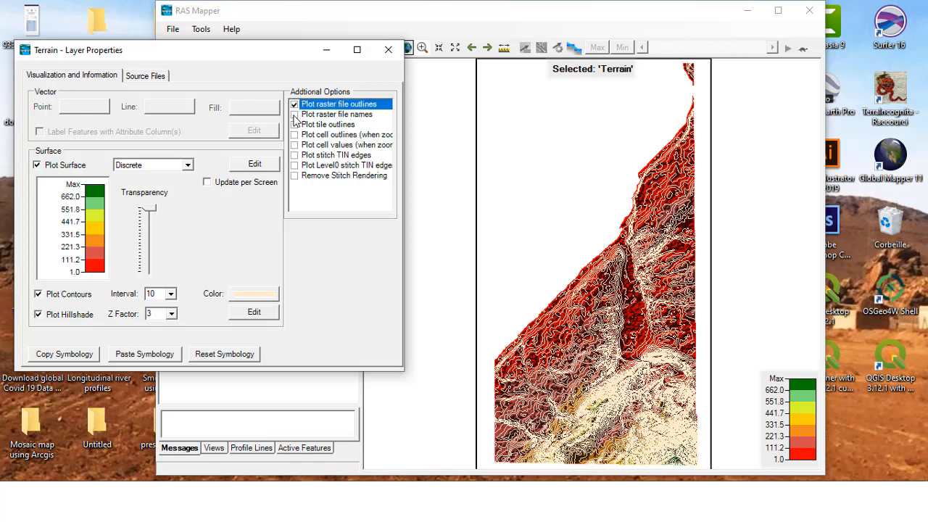
pyautogui.click(294, 116)
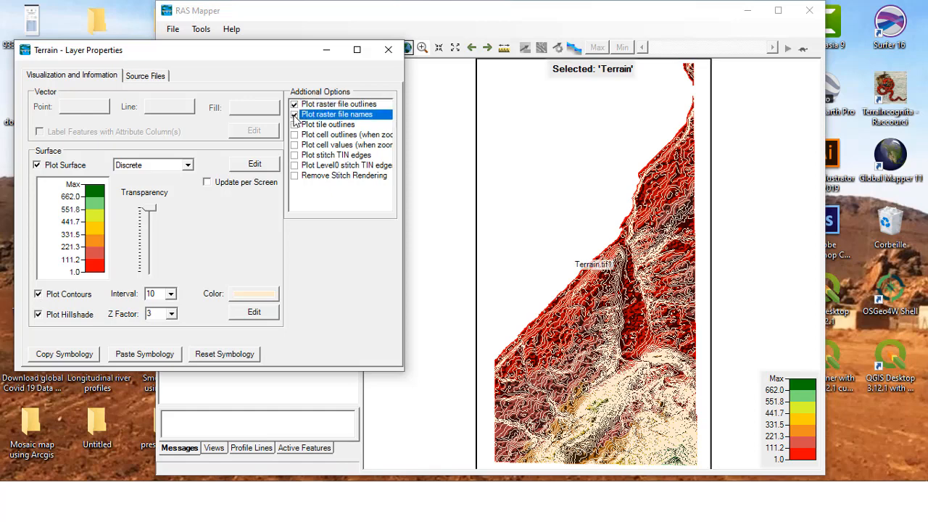
pyautogui.click(389, 50)
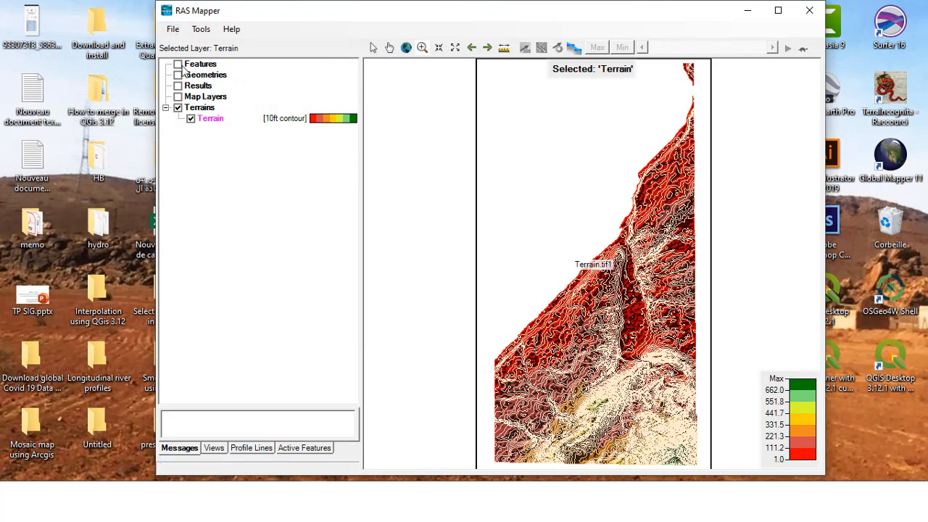
pyautogui.rightClick(207, 109)
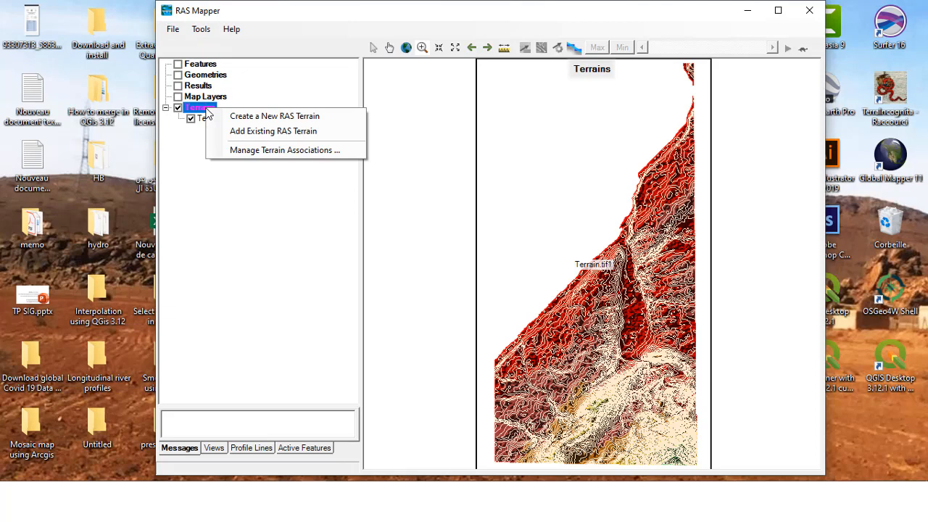
pyautogui.click(206, 46)
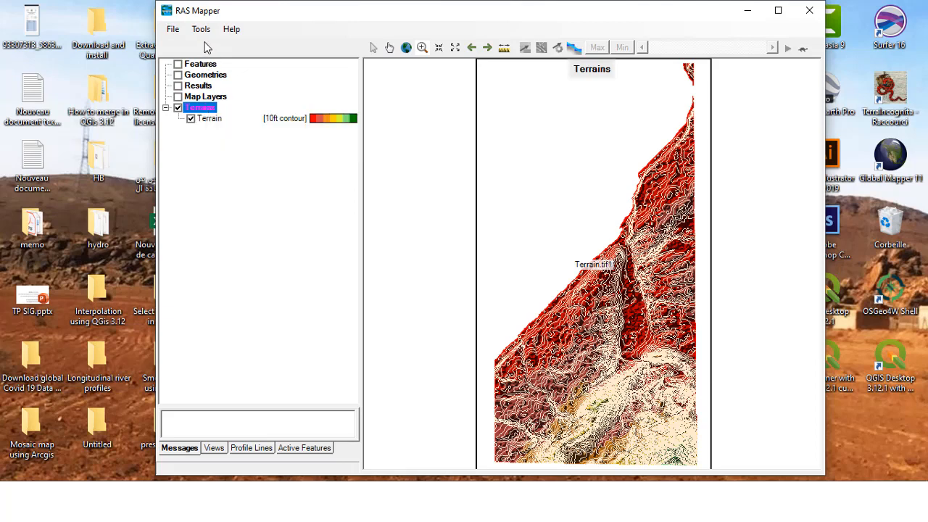
pyautogui.click(215, 120)
pyautogui.rightClick(215, 121)
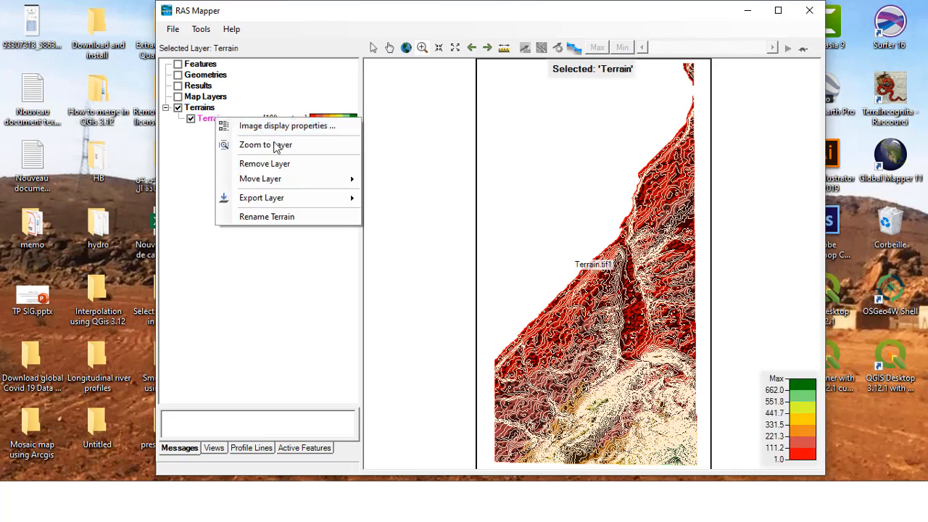
pyautogui.moveTo(323, 201)
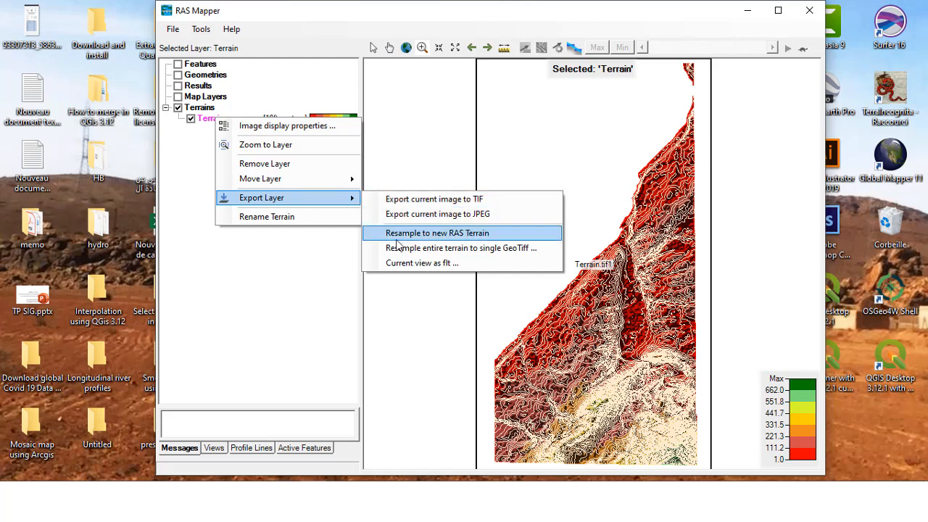
pyautogui.click(293, 290)
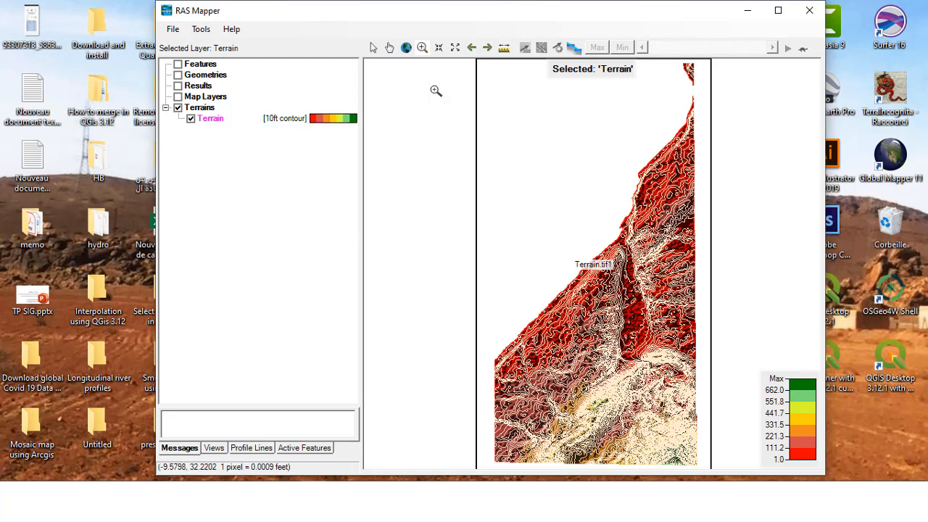
# Open the terrain associations manager to check the geometry associations, and close it.
pyautogui.scroll(1, 436, 91)
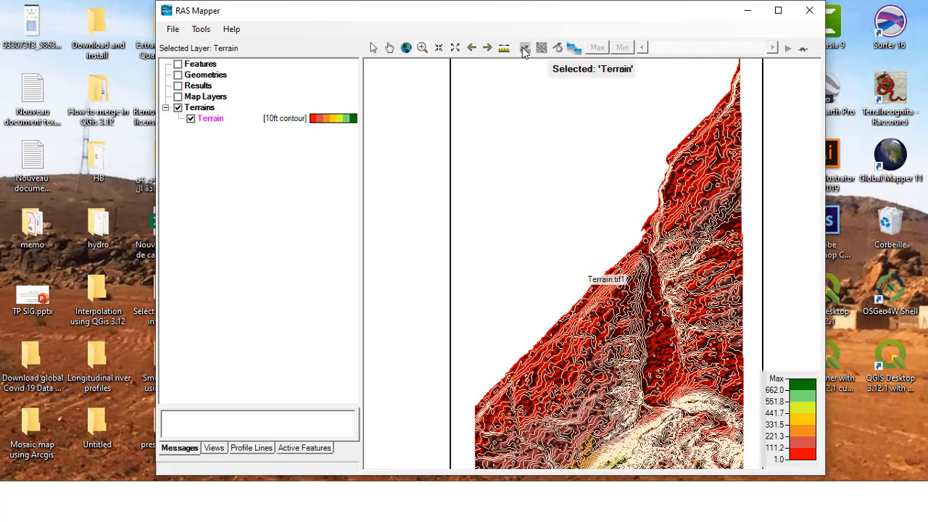
pyautogui.click(372, 47)
pyautogui.moveTo(724, 308); pyautogui.dragTo(692, 151)
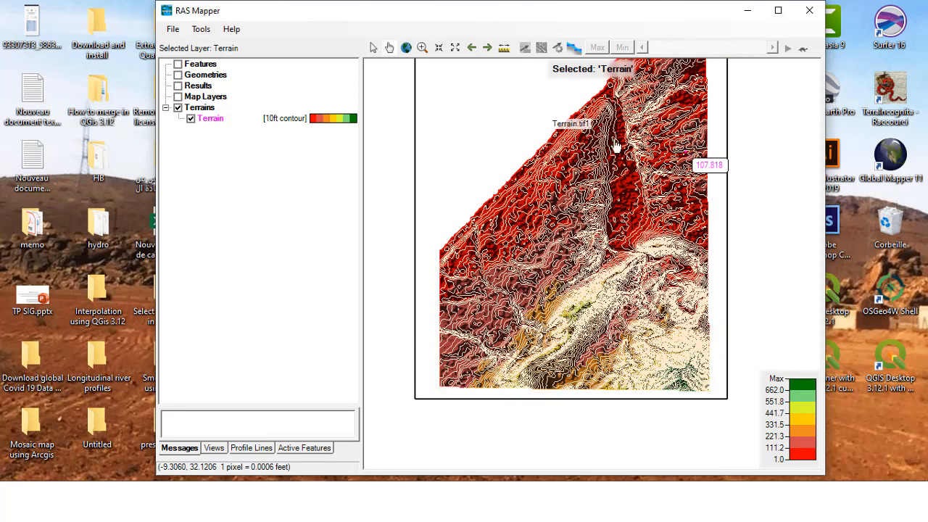
pyautogui.rightClick(202, 112)
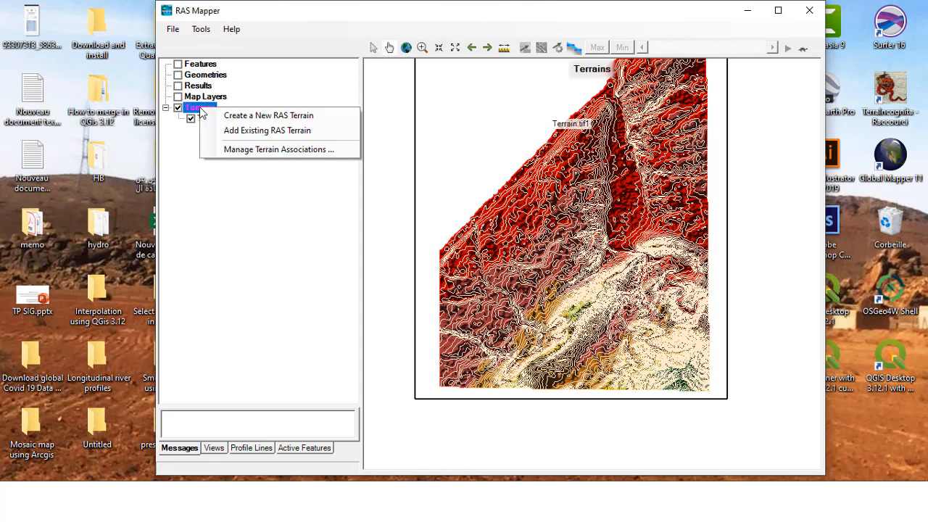
pyautogui.click(254, 149)
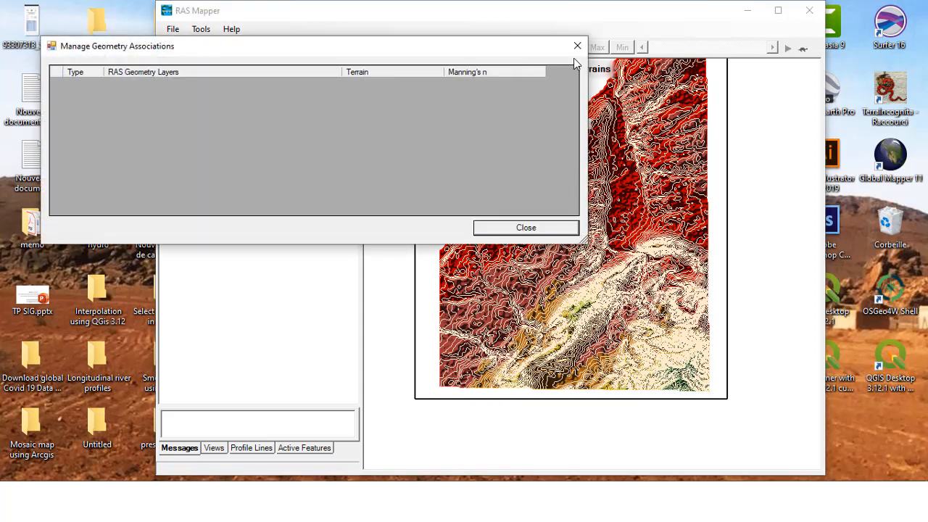
pyautogui.click(578, 46)
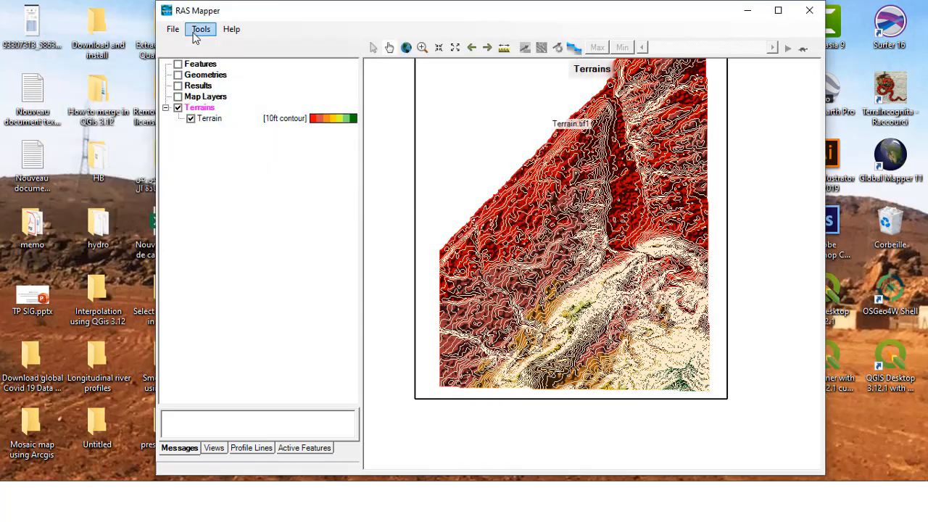
# Add the Google Satellite web imagery as a map layer, keeping the near reprojection resample method.
pyautogui.click(200, 31)
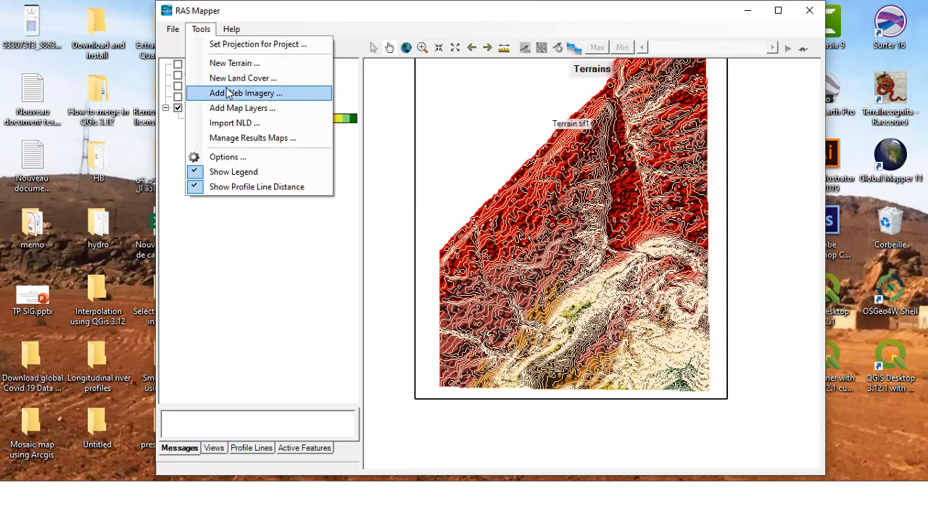
pyautogui.click(279, 99)
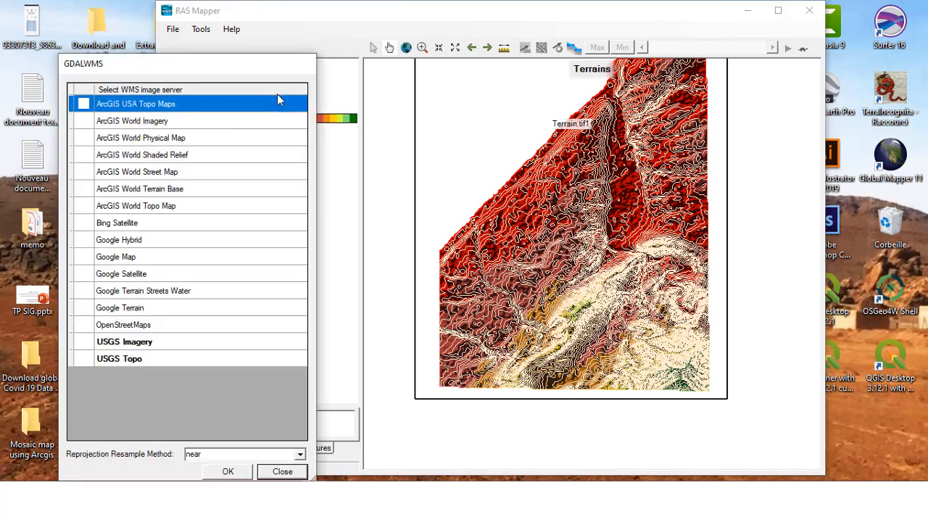
pyautogui.click(134, 276)
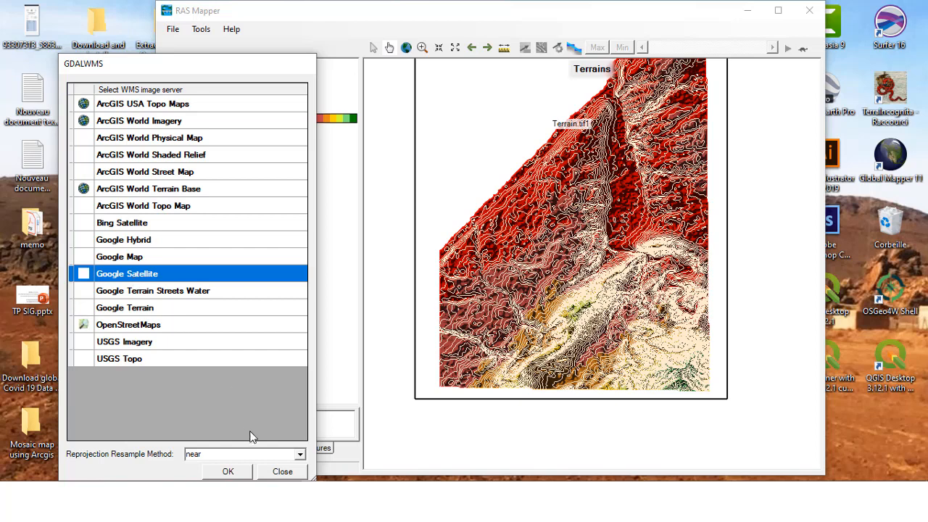
pyautogui.click(228, 471)
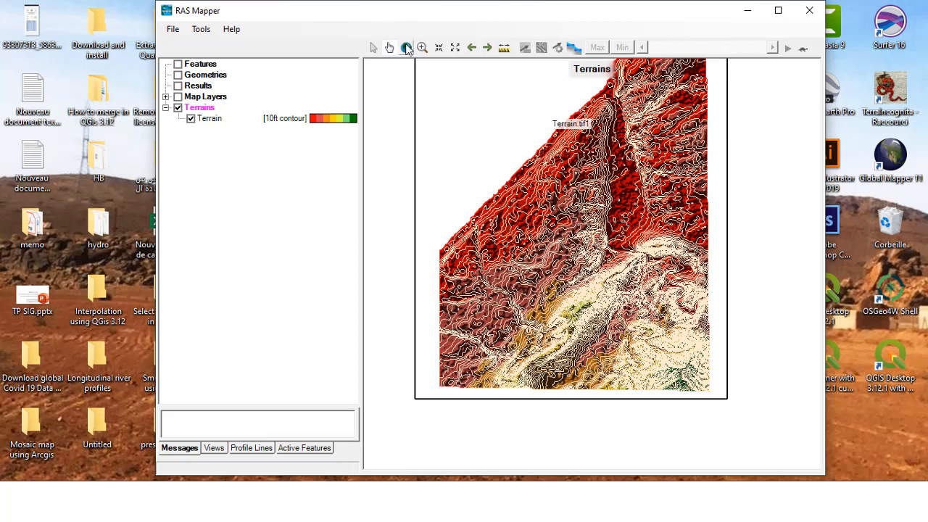
# Add the Google Satellite web imagery to the map layers again, keeping the near reprojection resample method.
pyautogui.click(406, 48)
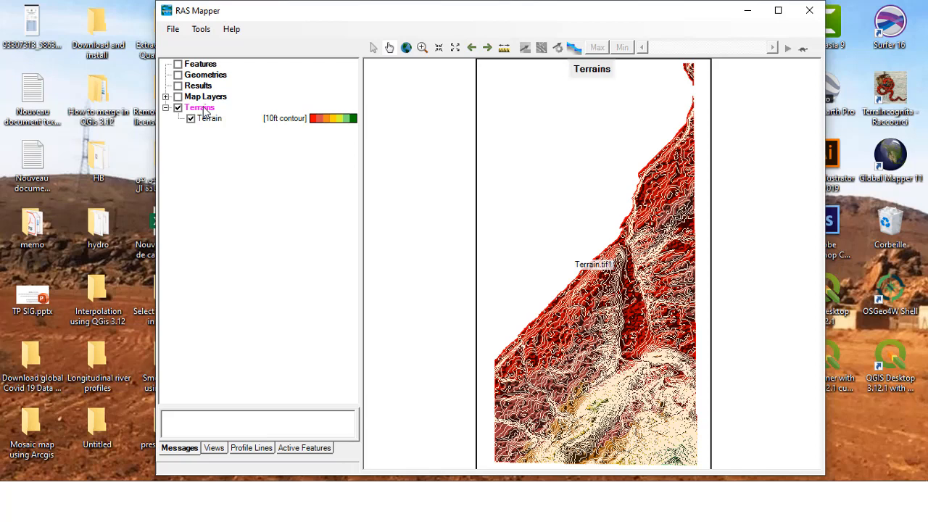
pyautogui.click(201, 29)
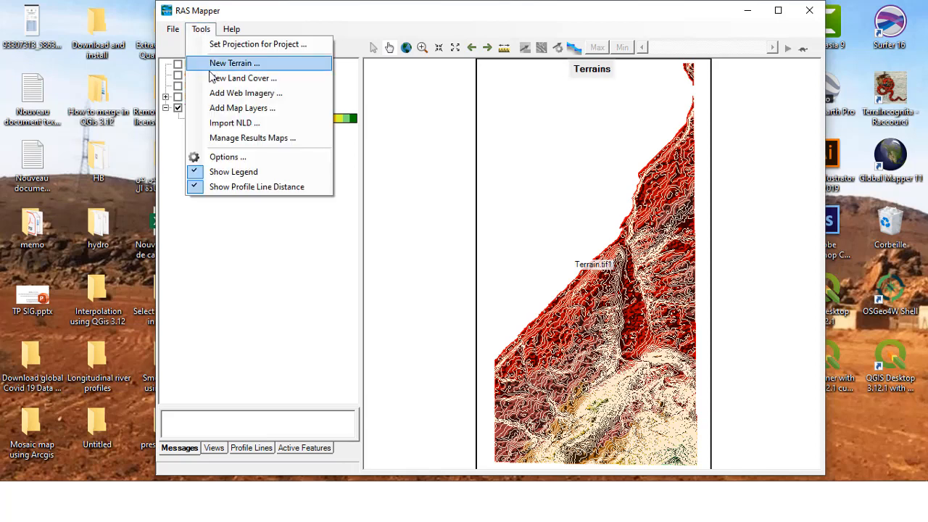
pyautogui.click(225, 94)
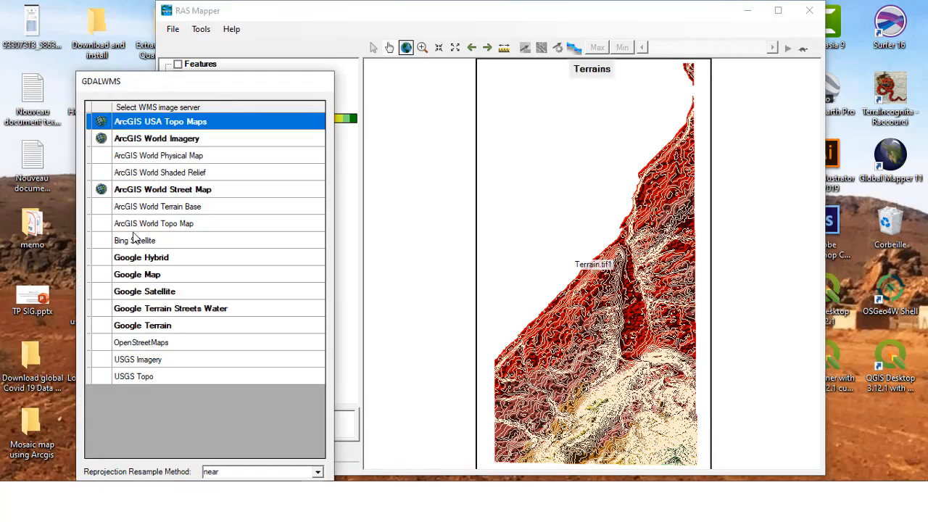
pyautogui.click(143, 296)
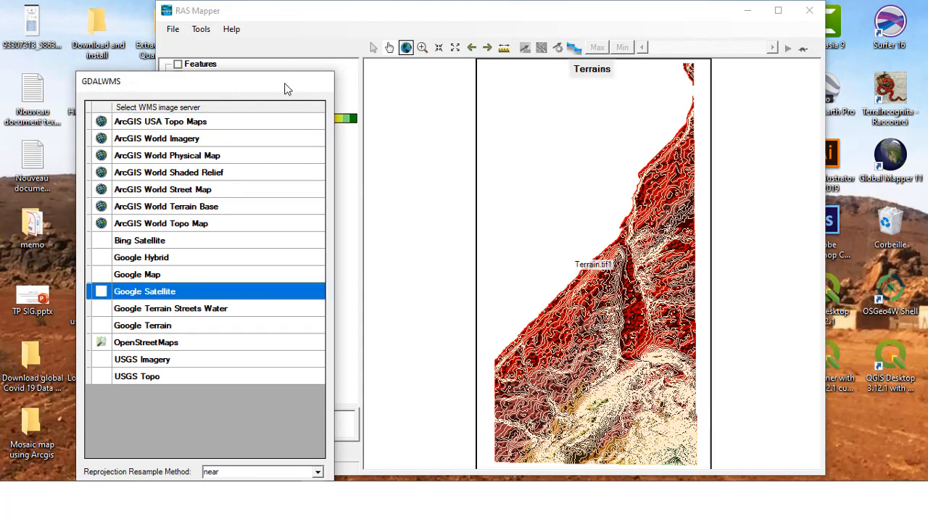
pyautogui.moveTo(286, 87); pyautogui.dragTo(286, 29)
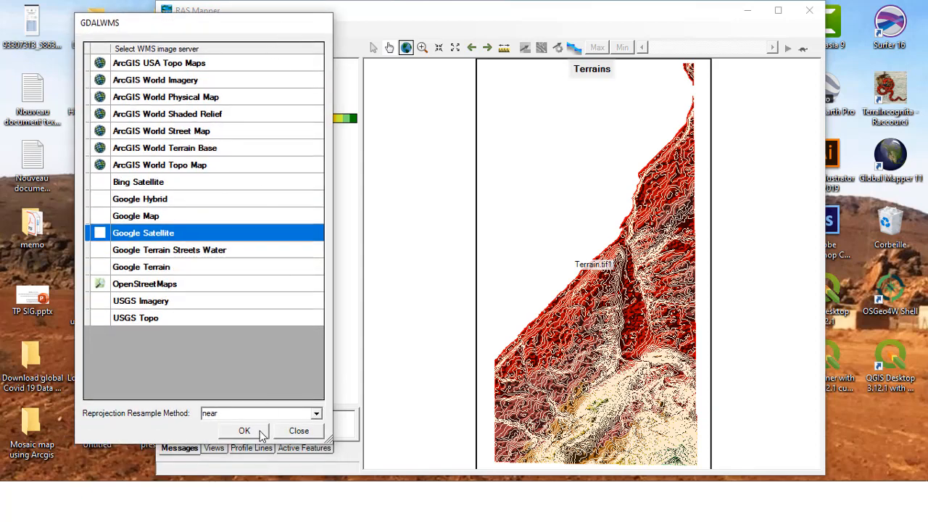
pyautogui.click(261, 433)
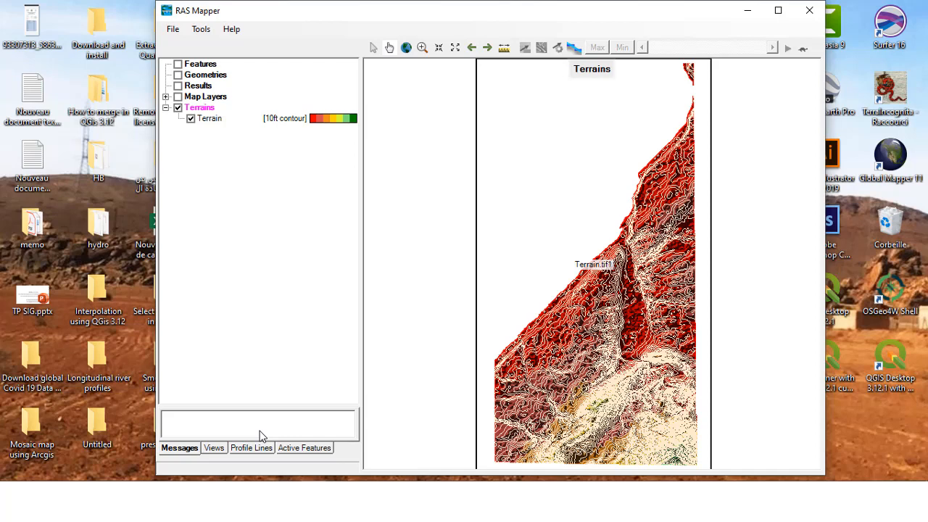
# Expand the map layers and turn on their display so the satellite imagery is drawn, leaving the terrains switched on.
pyautogui.click(166, 97)
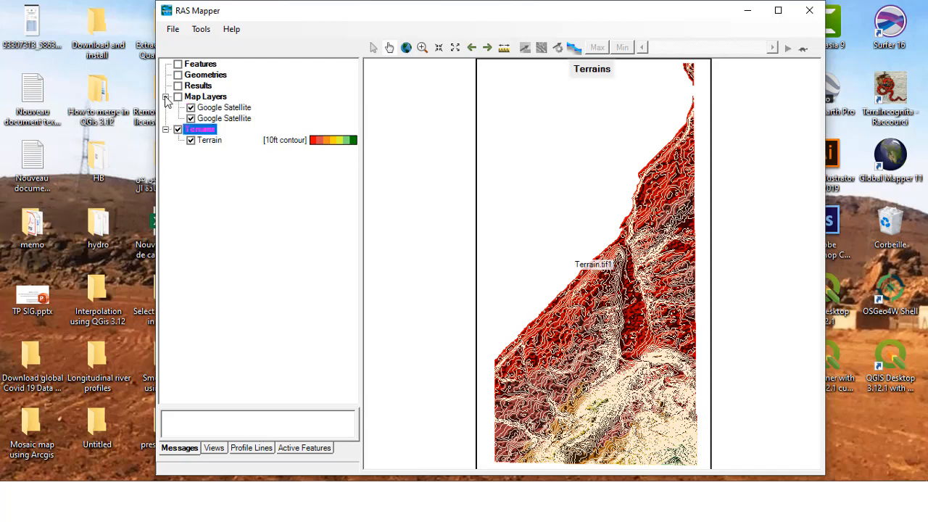
pyautogui.click(191, 120)
pyautogui.click(191, 119)
pyautogui.click(178, 129)
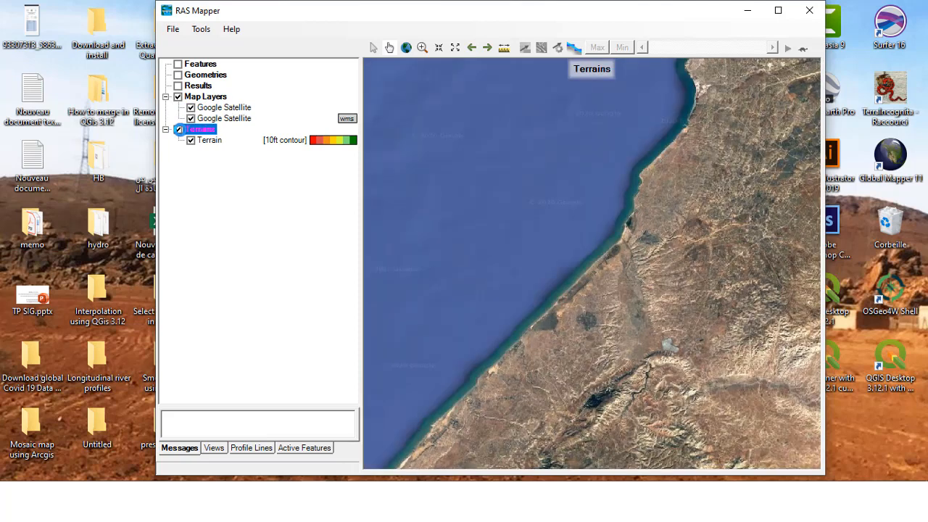
pyautogui.click(179, 130)
pyautogui.click(178, 130)
# Turn off the duplicate Google Satellite layer and remove it from the map layers.
pyautogui.click(191, 119)
pyautogui.rightClick(209, 121)
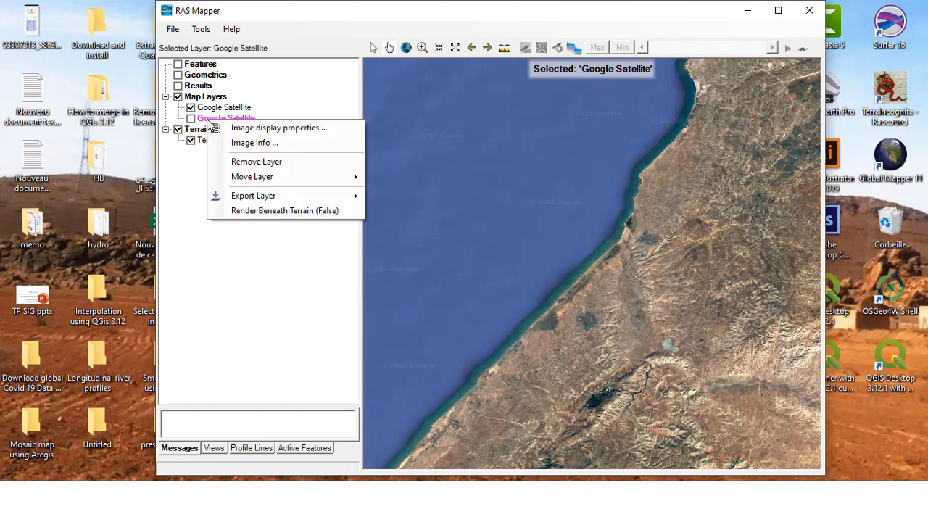
pyautogui.click(244, 166)
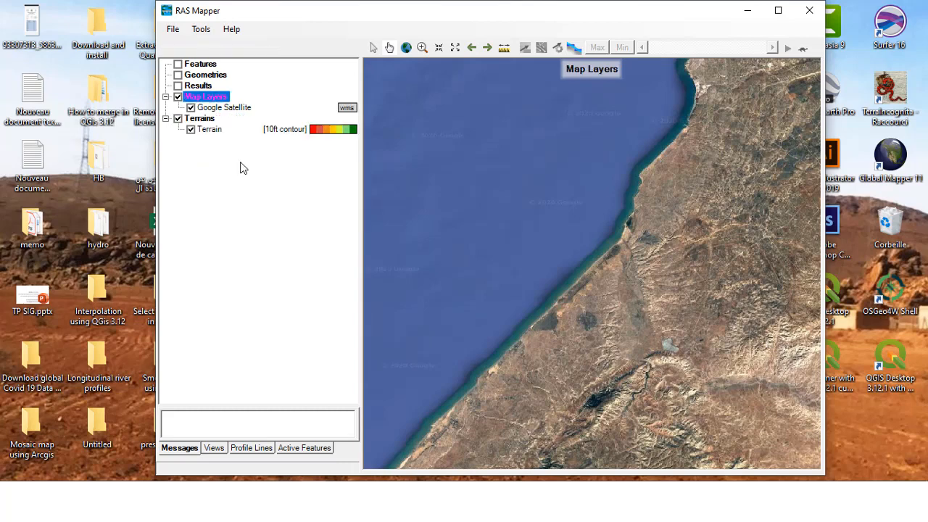
# Switch the Google Satellite layer off and on repeatedly to compare the imagery with the terrain, leaving it on.
pyautogui.click(191, 108)
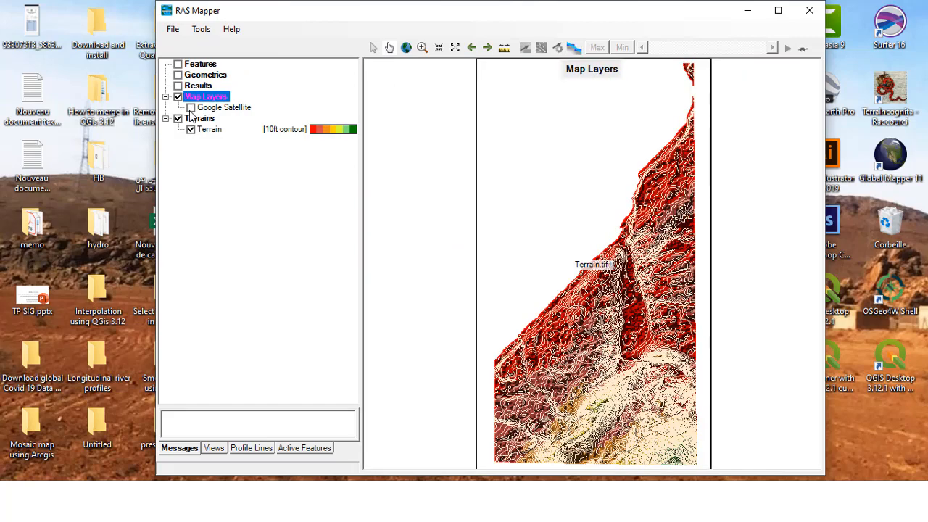
pyautogui.click(190, 108)
pyautogui.click(191, 108)
pyautogui.click(191, 108)
pyautogui.click(190, 108)
pyautogui.click(191, 108)
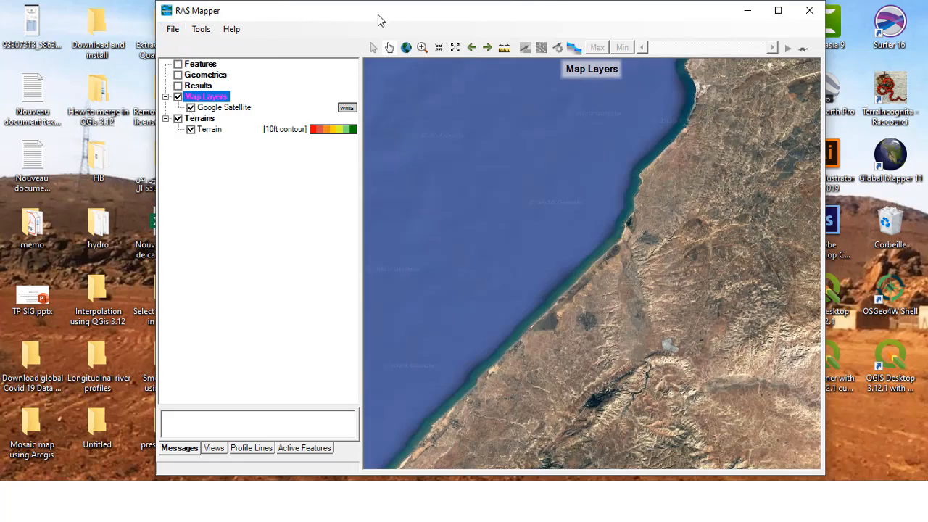
# Examine the satellite imagery of the coastal town and the sea area up close, and return to the full extent.
pyautogui.click(422, 48)
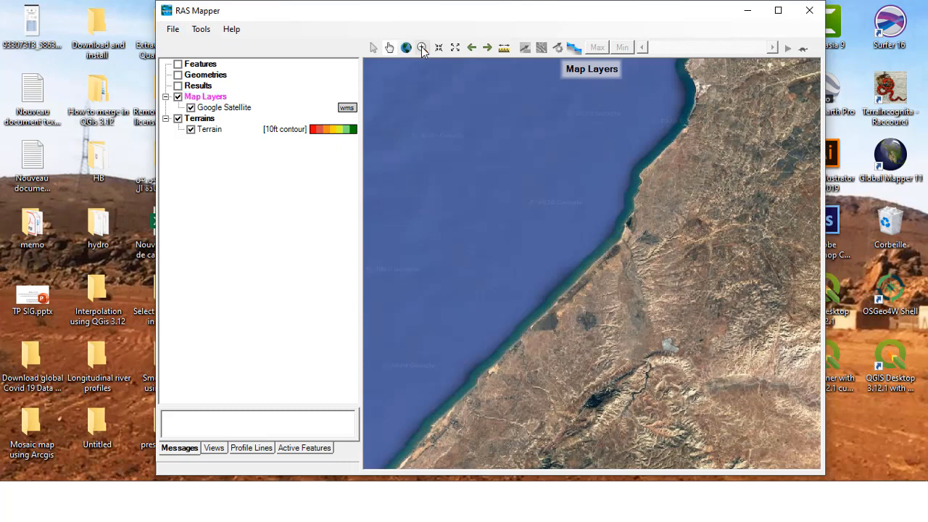
pyautogui.click(636, 219)
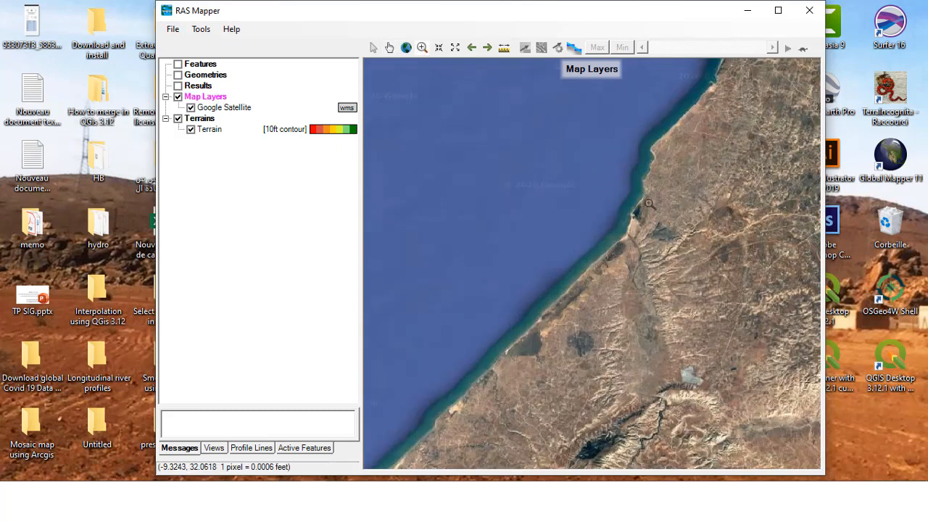
pyautogui.moveTo(649, 204); pyautogui.dragTo(634, 222)
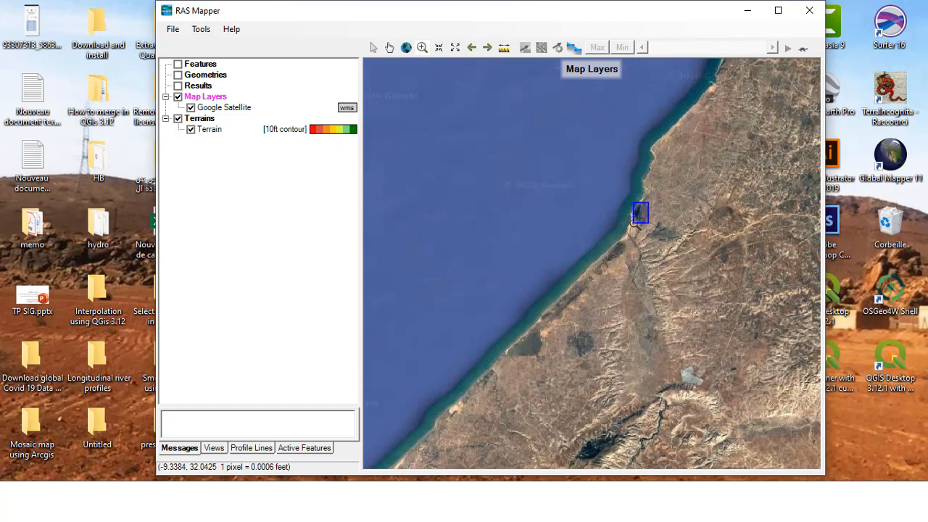
pyautogui.moveTo(634, 223); pyautogui.dragTo(634, 224)
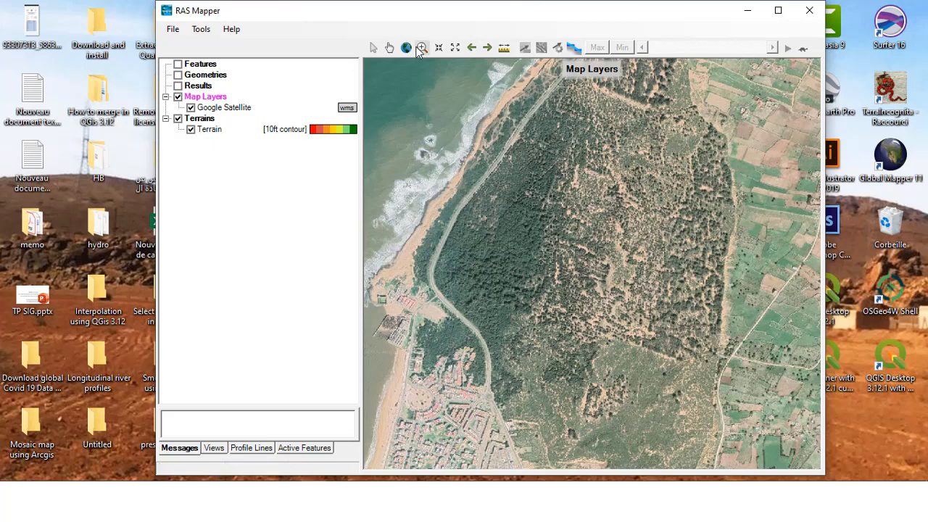
pyautogui.click(390, 48)
pyautogui.moveTo(458, 358); pyautogui.dragTo(542, 112)
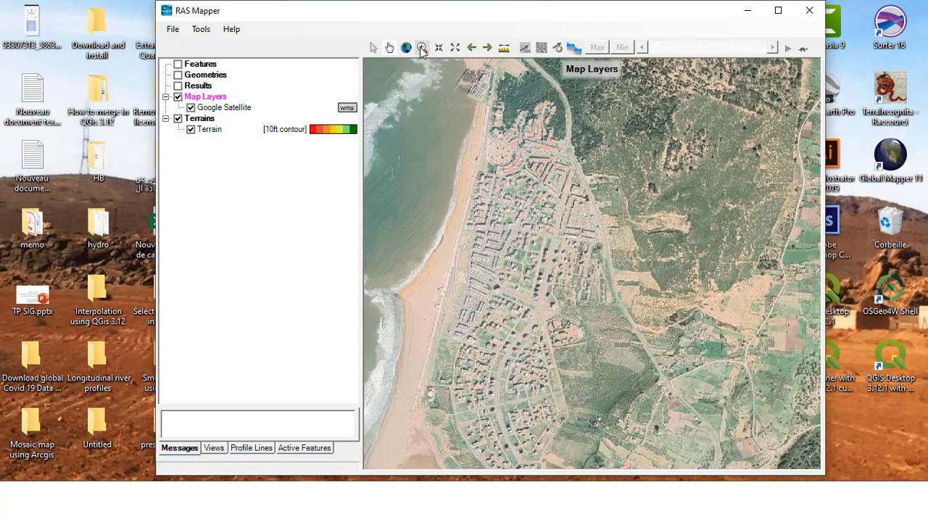
pyautogui.click(421, 47)
pyautogui.moveTo(582, 254); pyautogui.dragTo(455, 401)
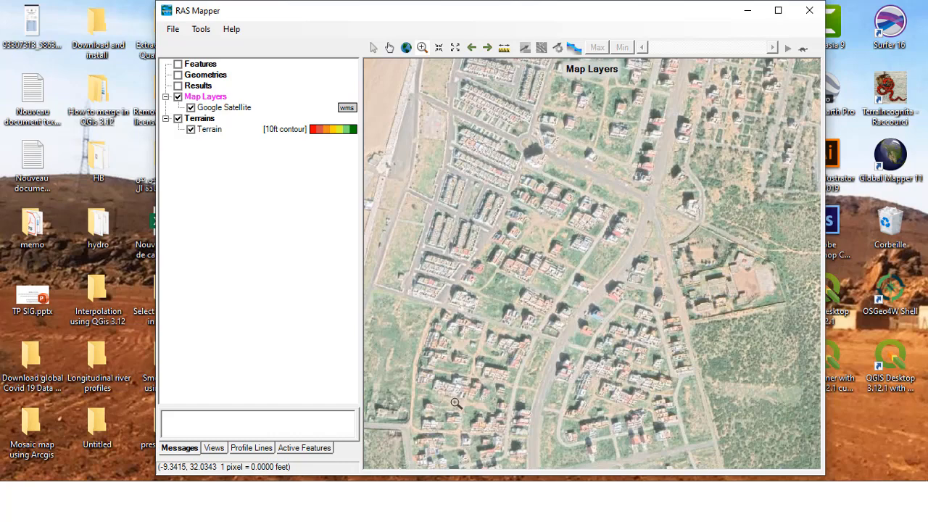
pyautogui.moveTo(622, 182); pyautogui.dragTo(424, 374)
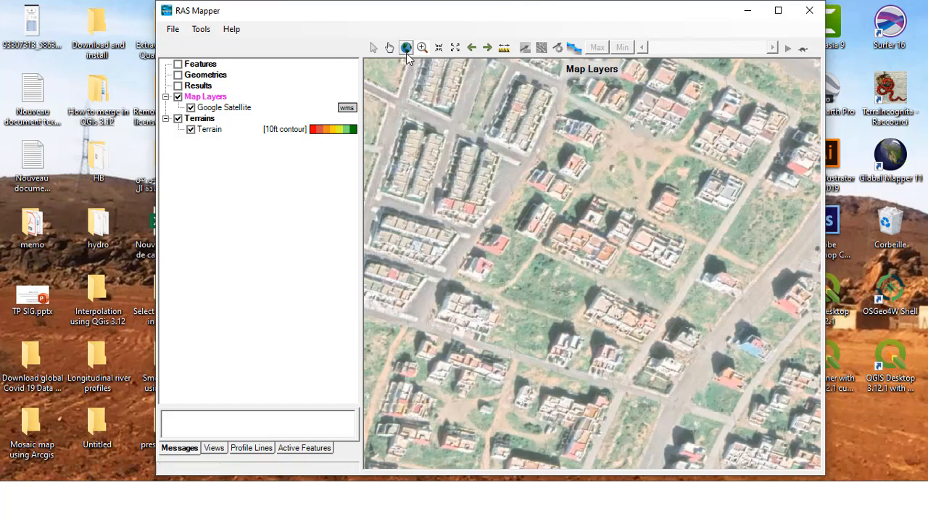
pyautogui.click(407, 48)
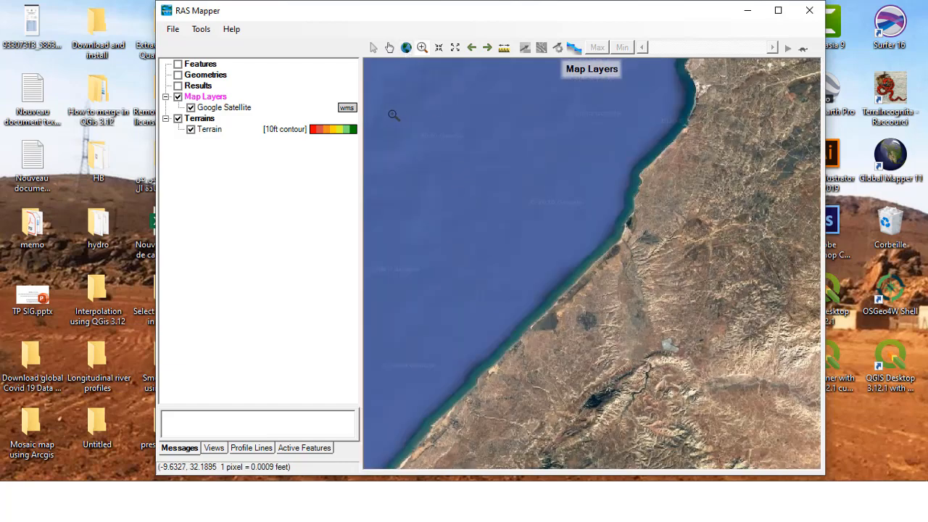
pyautogui.moveTo(393, 115); pyautogui.dragTo(552, 206)
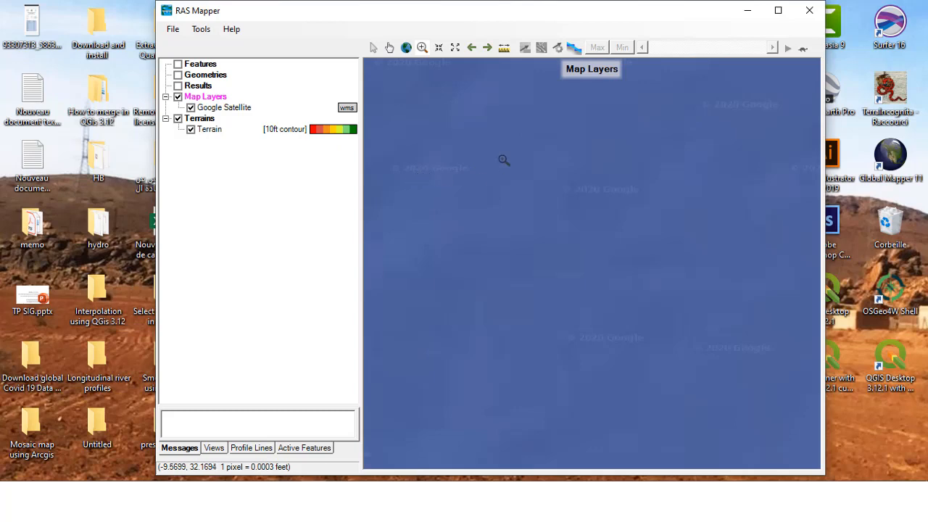
pyautogui.click(407, 48)
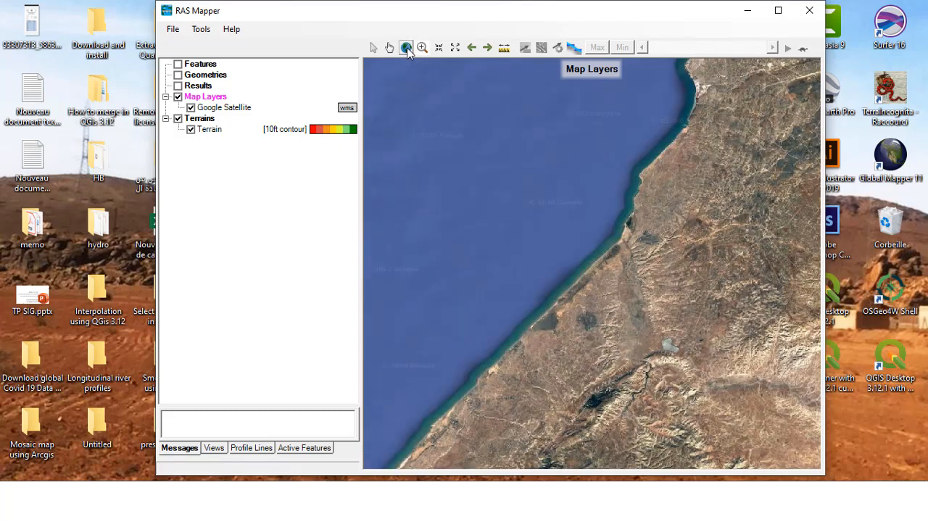
# Review the available web imagery servers and close the list without adding another source.
pyautogui.click(201, 29)
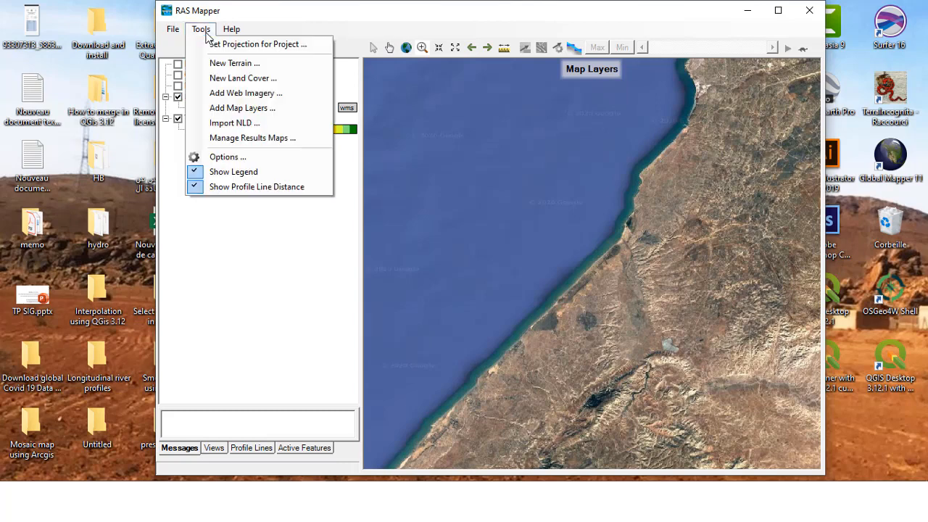
pyautogui.click(238, 94)
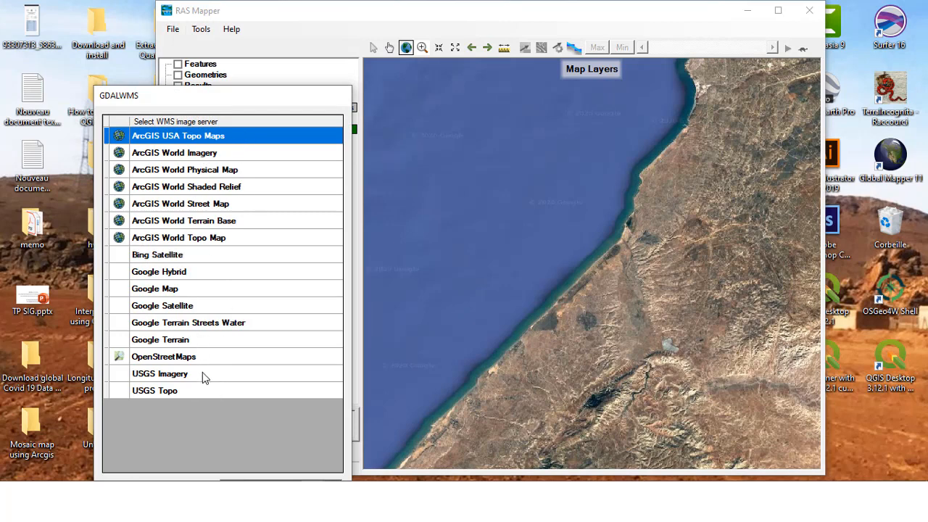
pyautogui.click(314, 39)
pyautogui.moveTo(312, 97); pyautogui.dragTo(304, 12)
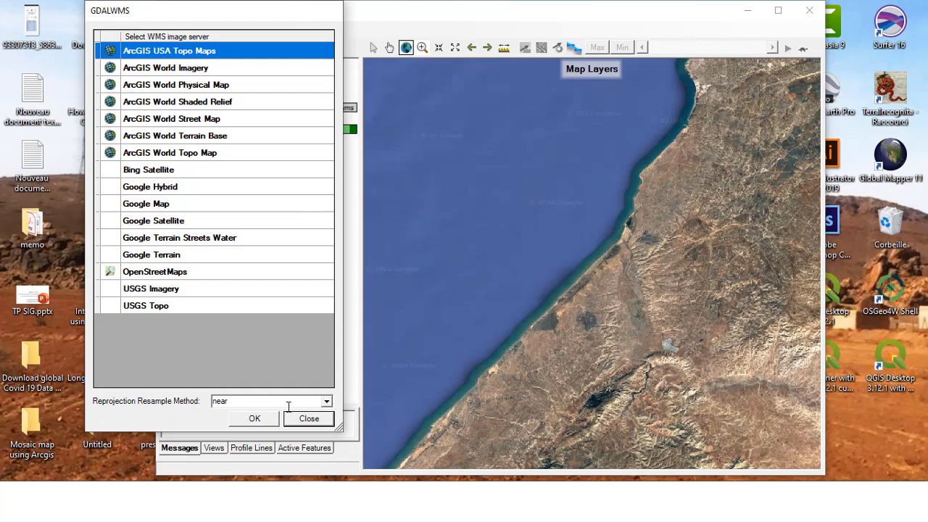
pyautogui.click(305, 425)
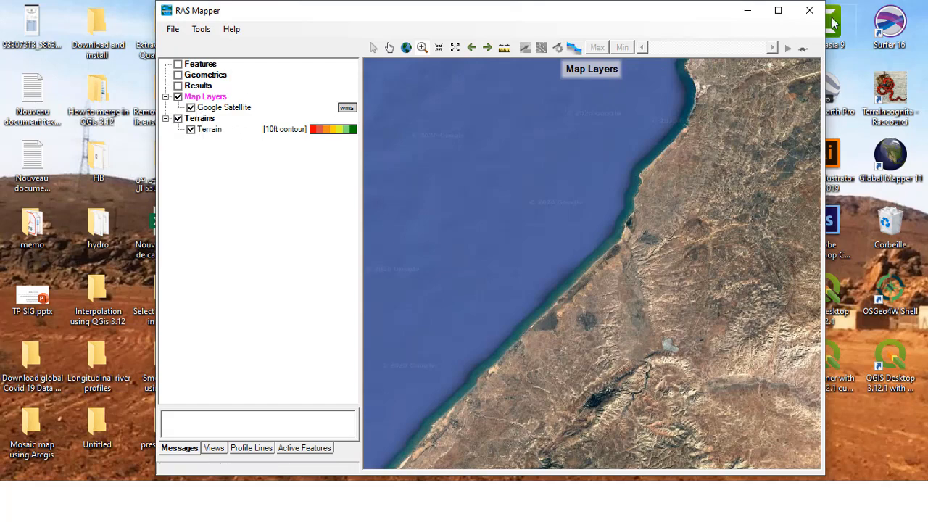
# Close RAS Mapper and save the Hec-Tp project from the main HEC-RAS window.
pyautogui.click(808, 11)
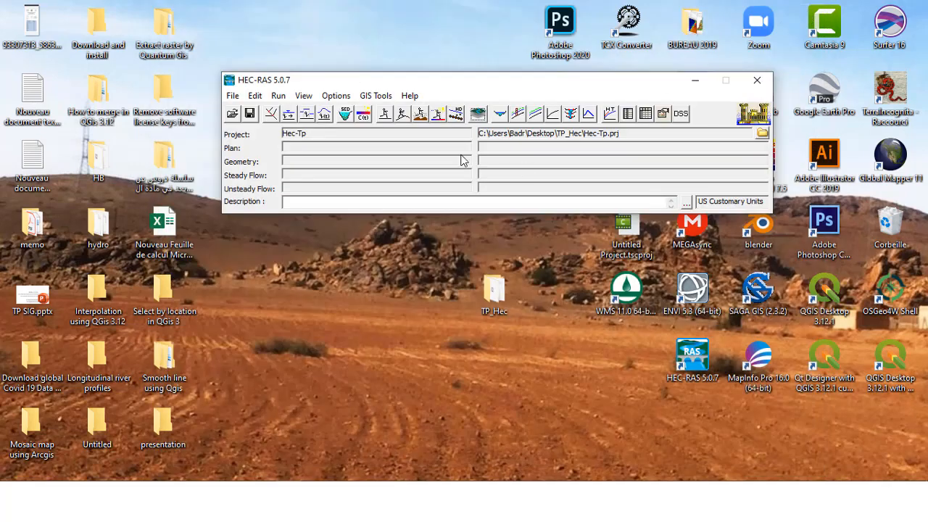
pyautogui.click(255, 97)
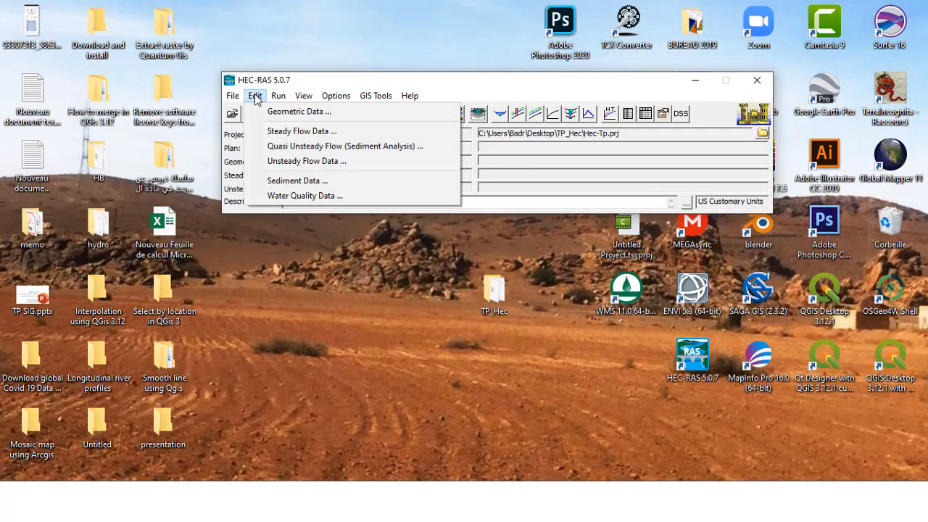
pyautogui.moveTo(233, 96)
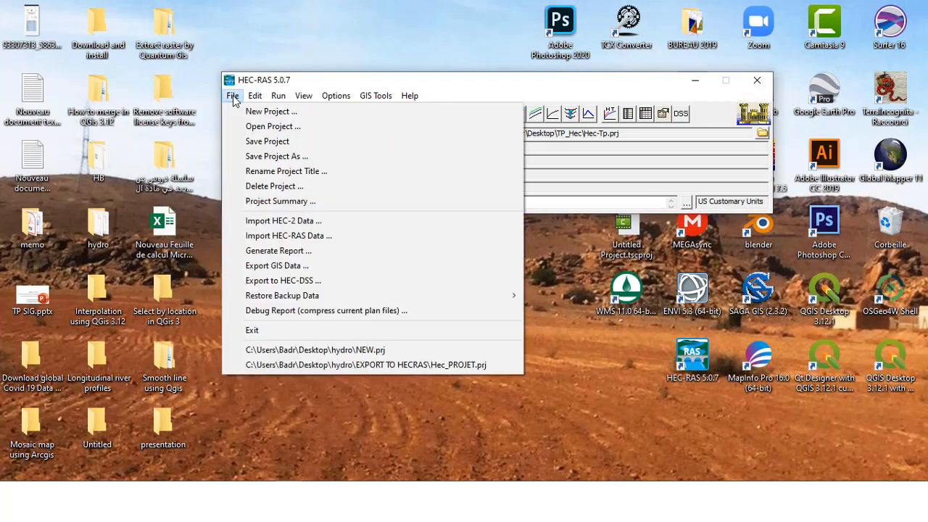
pyautogui.click(254, 141)
# Open the Geometric Data editor and maximize its window.
pyautogui.click(255, 96)
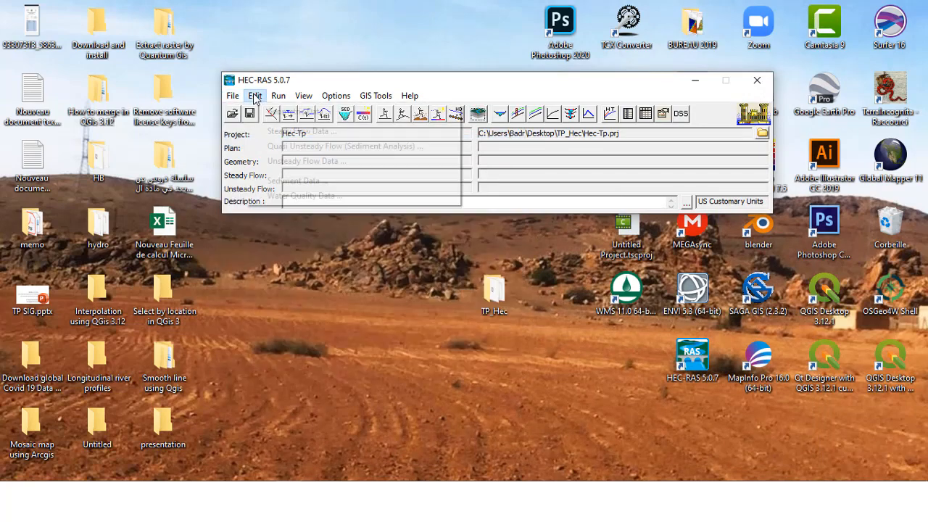
pyautogui.click(279, 115)
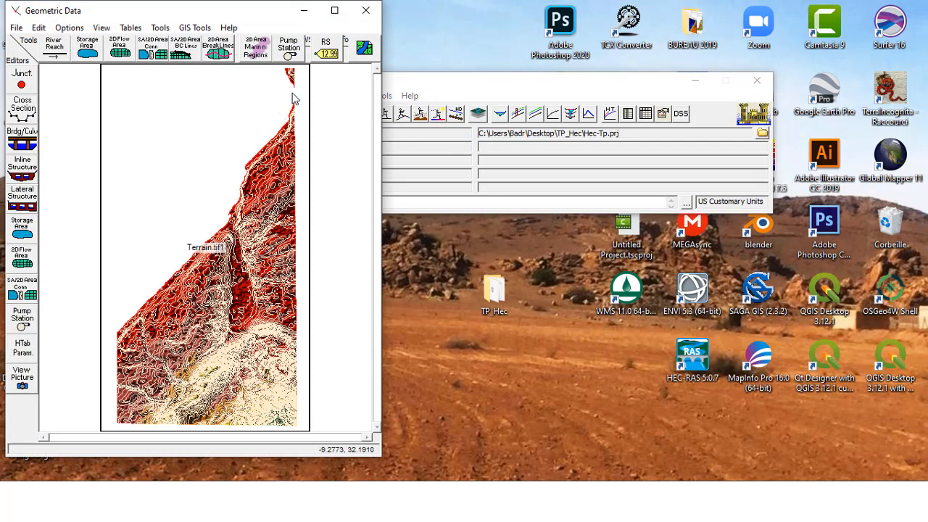
pyautogui.click(335, 14)
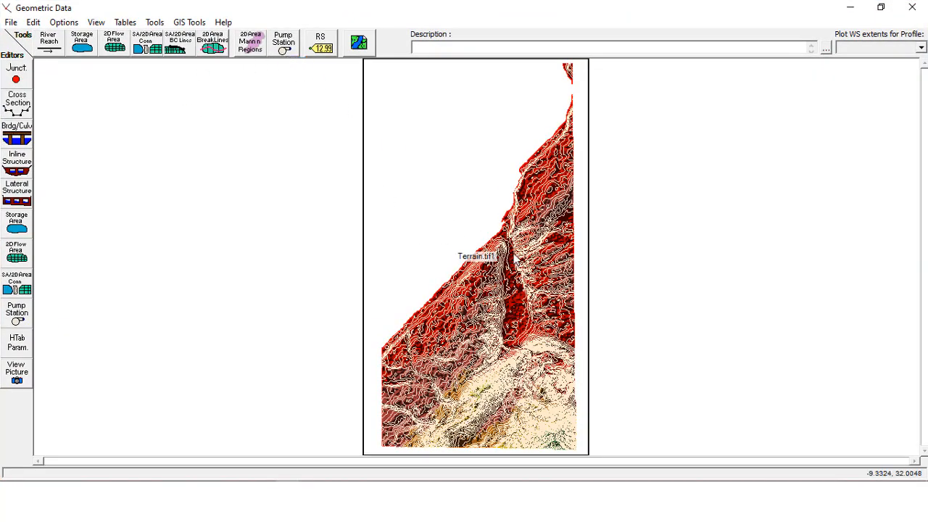
# Draw a 2D flow area polygon along the dark red valley from the coast to the southern hills and name it 1layer.
pyautogui.rightClick(510, 253)
pyautogui.click(543, 261)
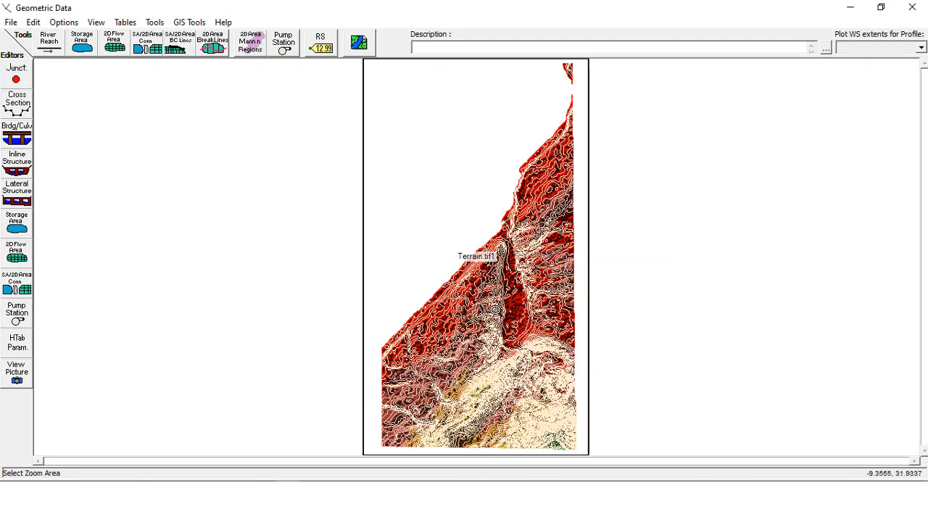
pyautogui.moveTo(486, 341); pyautogui.dragTo(486, 349)
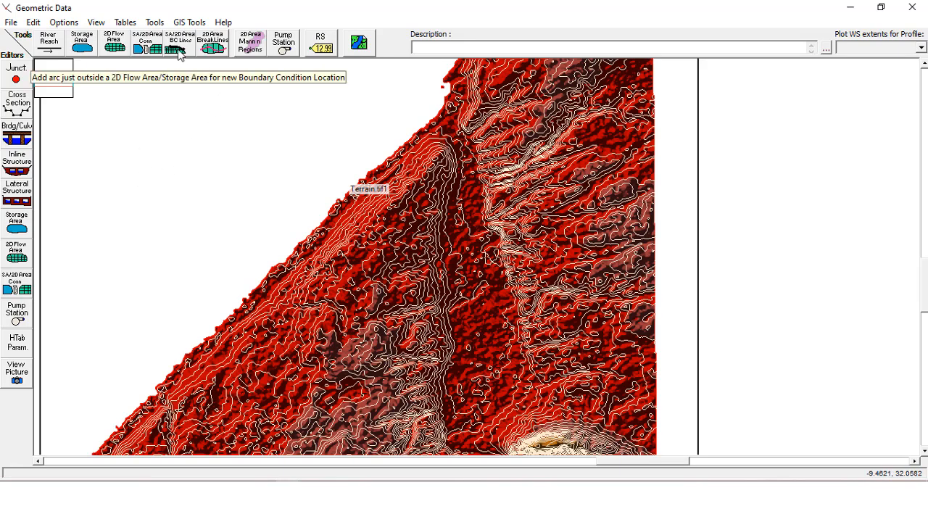
pyautogui.click(117, 45)
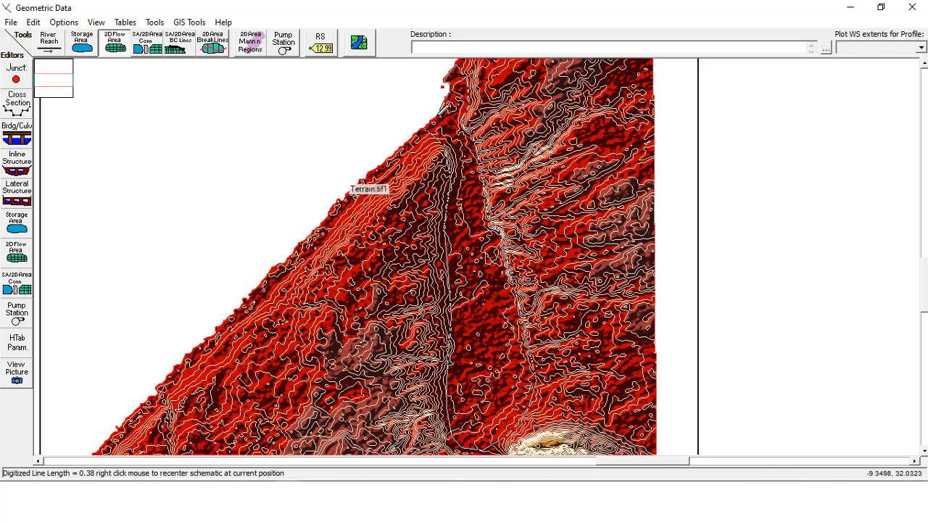
pyautogui.doubleClick(432, 123)
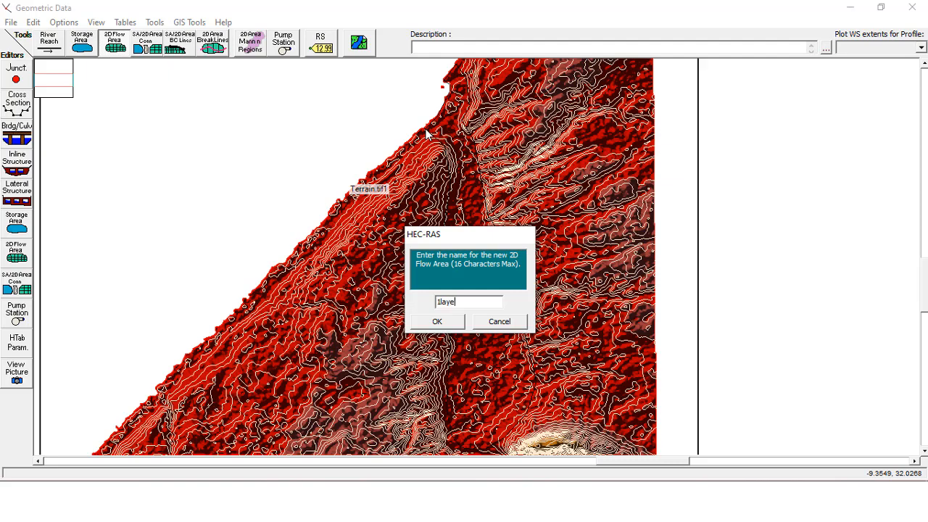
pyautogui.write('1layer')
pyautogui.click(449, 326)
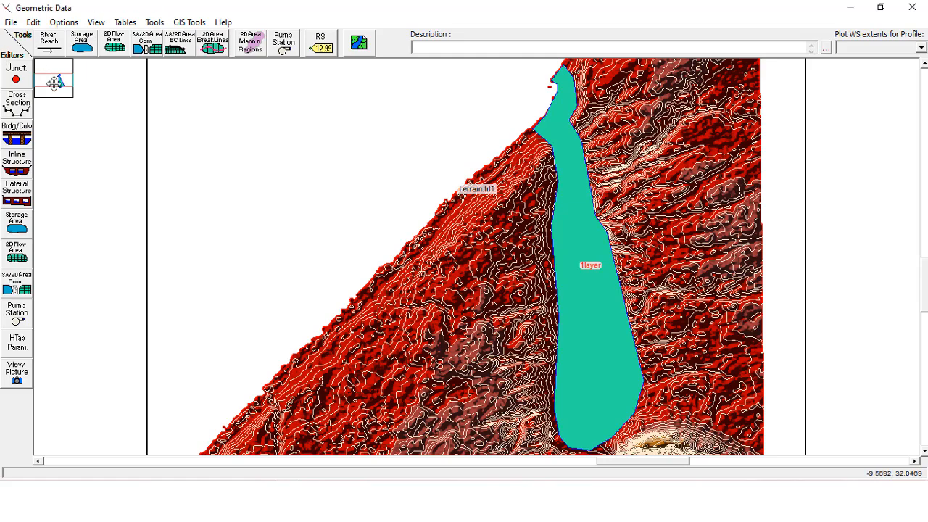
# Set the fill pattern of the Schem 2D line style to empty so 2D flow areas are drawn as outlines only.
pyautogui.moveTo(52, 81)
pyautogui.mouseDown()
pyautogui.moveTo(51, 69)
pyautogui.moveTo(51, 88)
pyautogui.mouseUp()
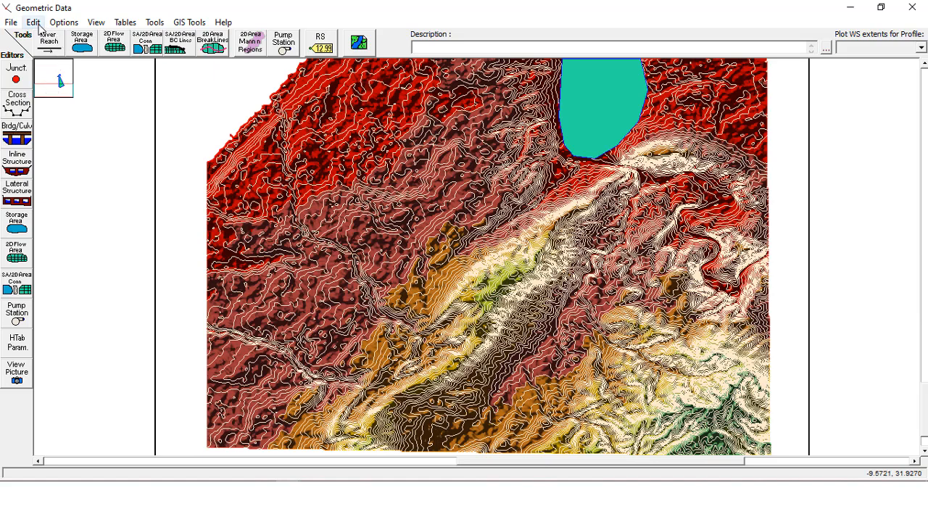
pyautogui.click(37, 25)
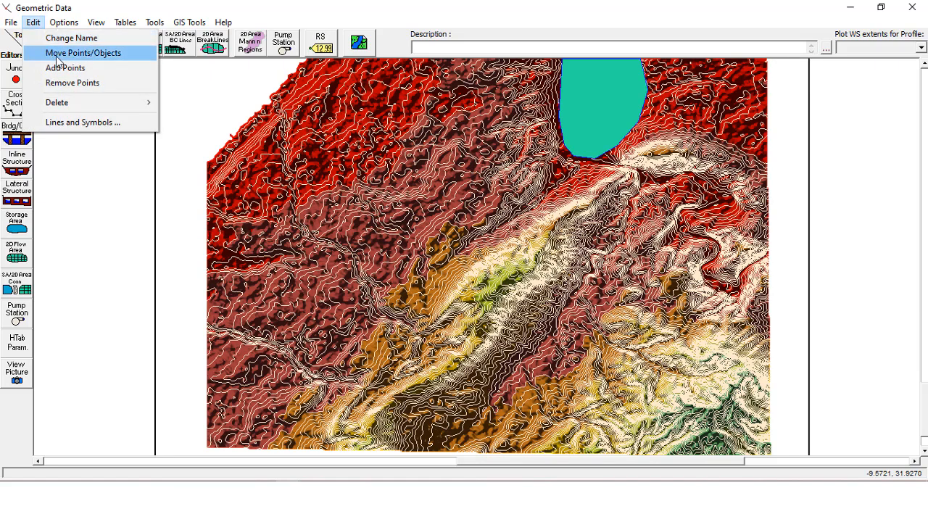
pyautogui.click(72, 123)
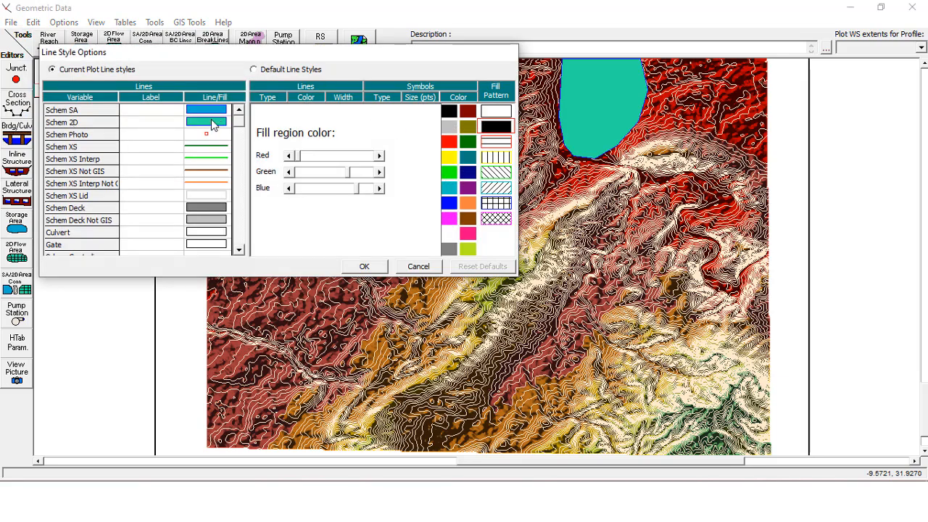
pyautogui.click(76, 125)
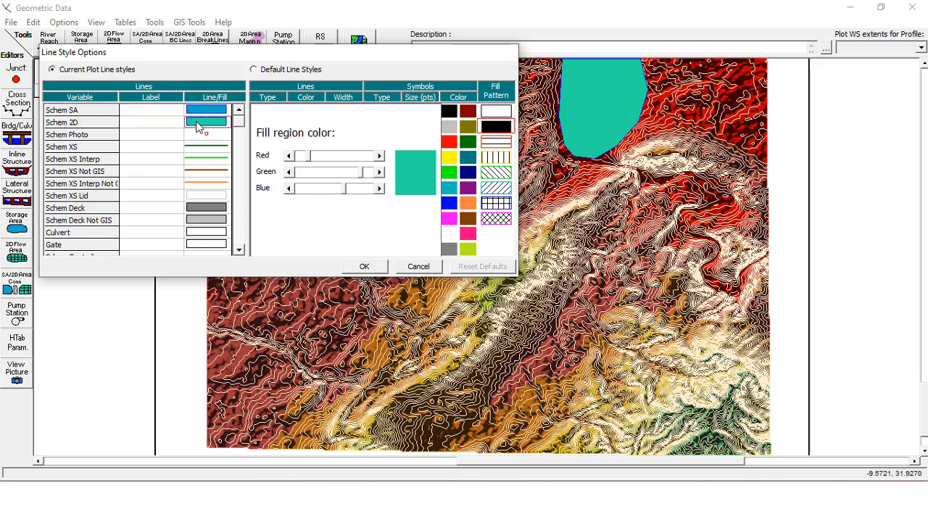
pyautogui.click(497, 188)
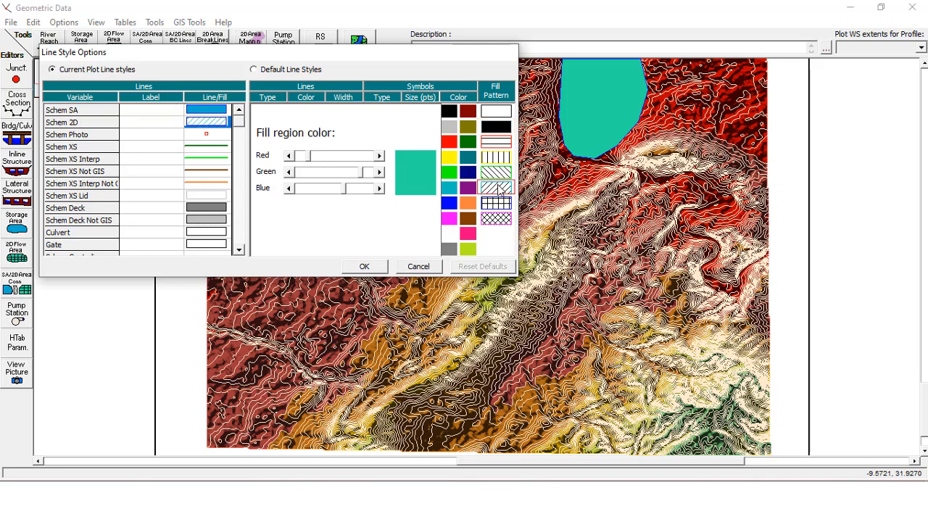
pyautogui.click(499, 114)
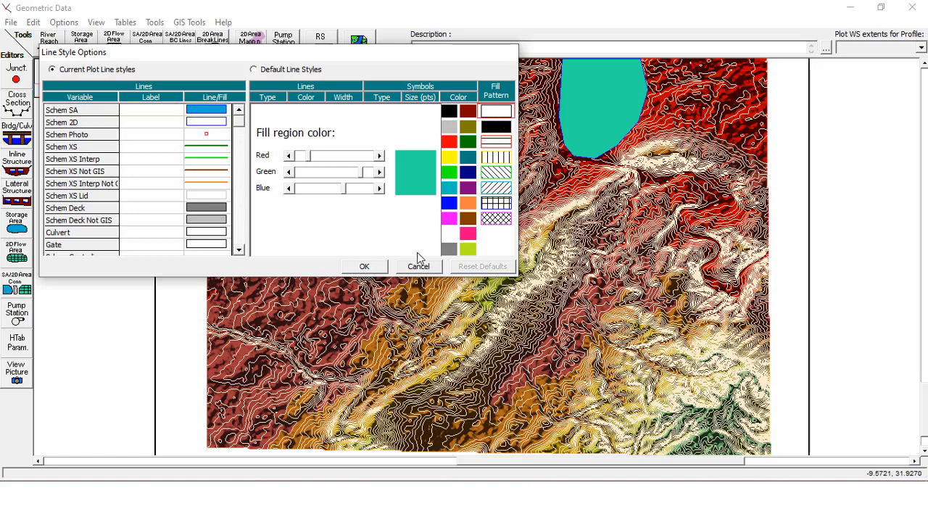
pyautogui.click(365, 268)
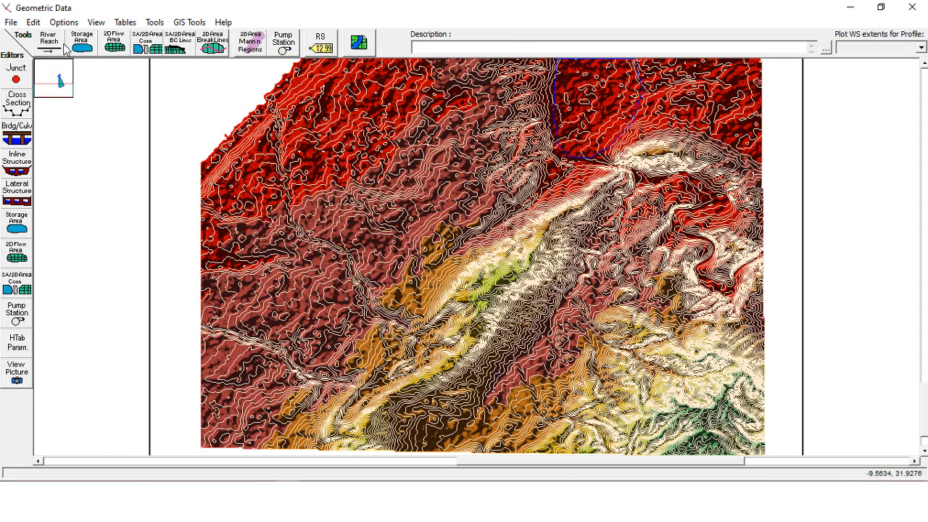
# Set the fill pattern of the Schem SA line style to a square grid.
pyautogui.click(34, 22)
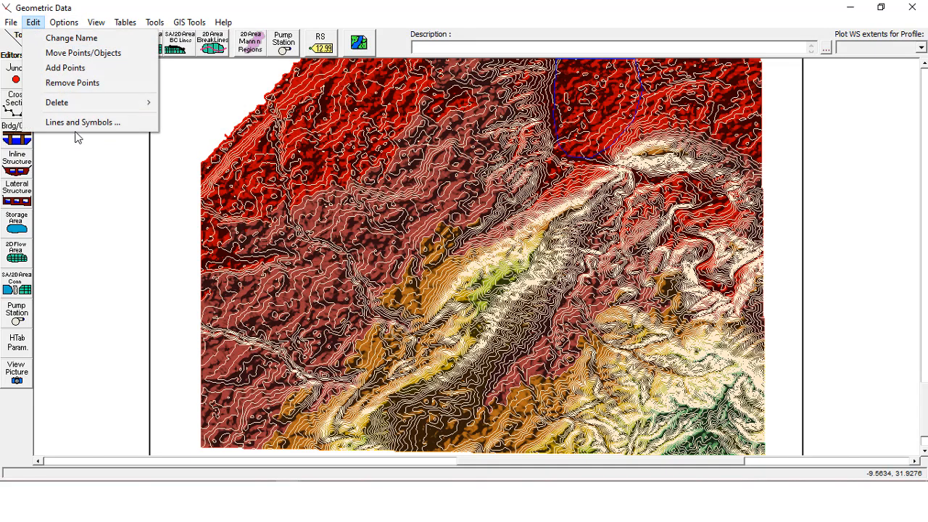
pyautogui.click(74, 124)
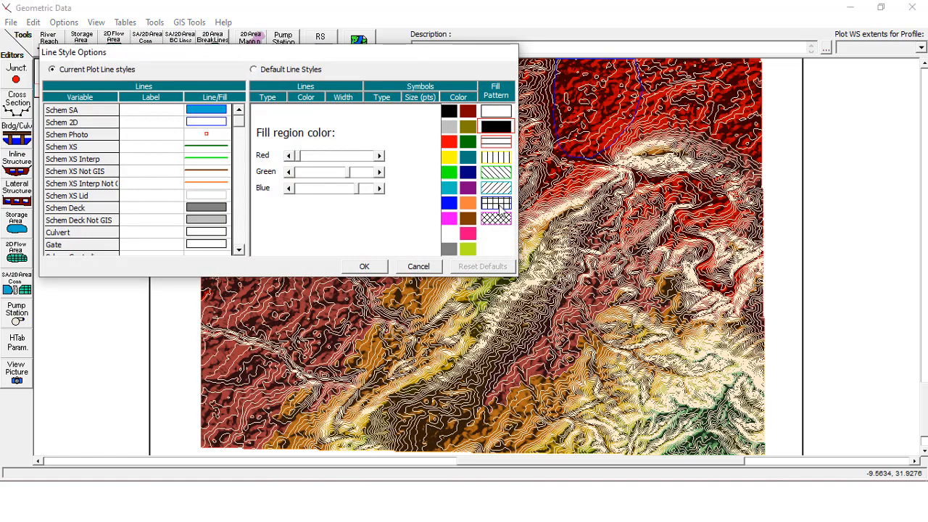
pyautogui.click(498, 205)
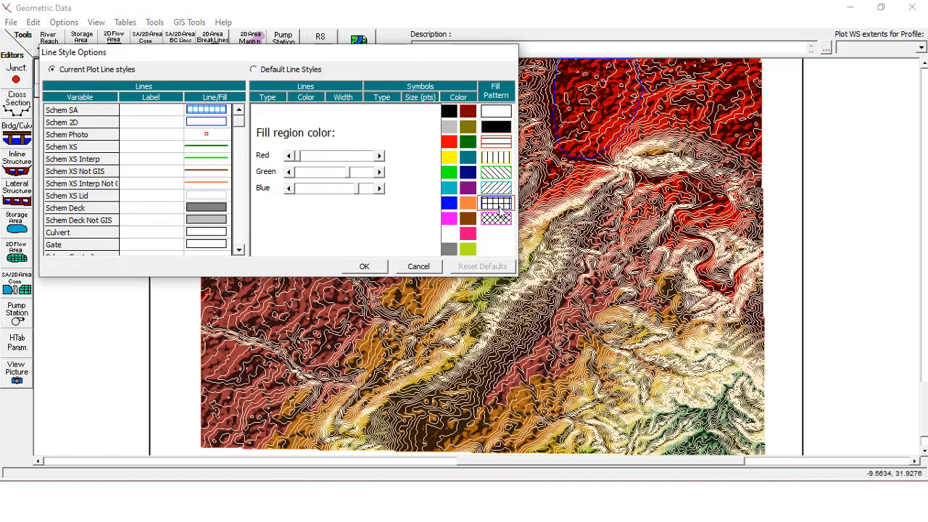
pyautogui.click(365, 267)
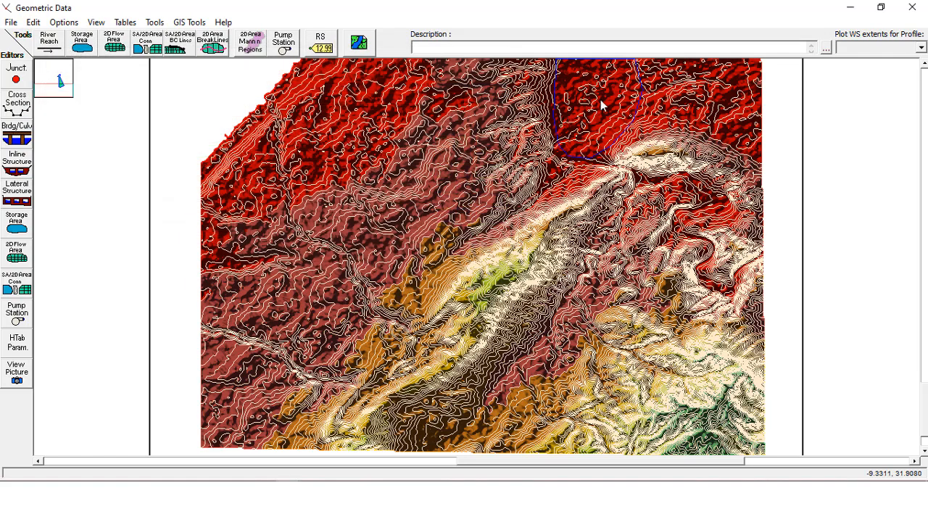
# Set the fill pattern of the Schem SA line style to horizontal lines.
pyautogui.click(33, 23)
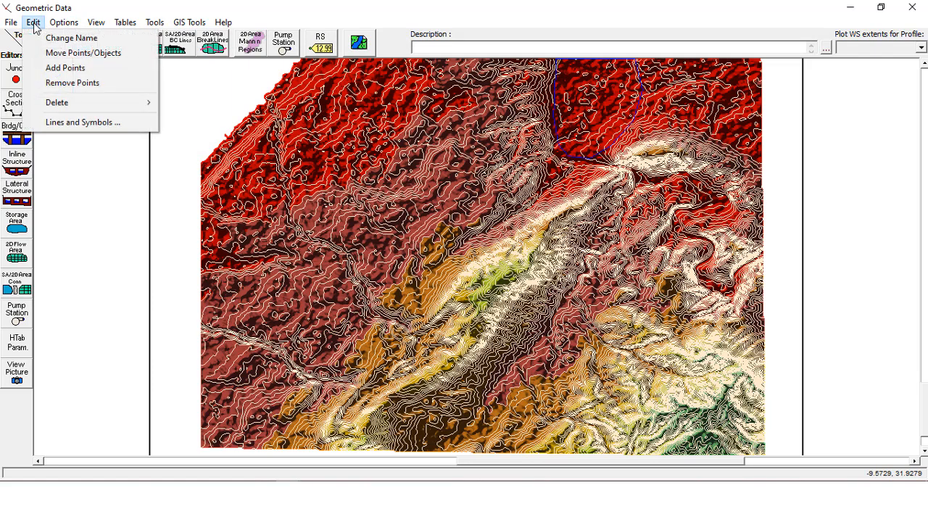
pyautogui.click(78, 122)
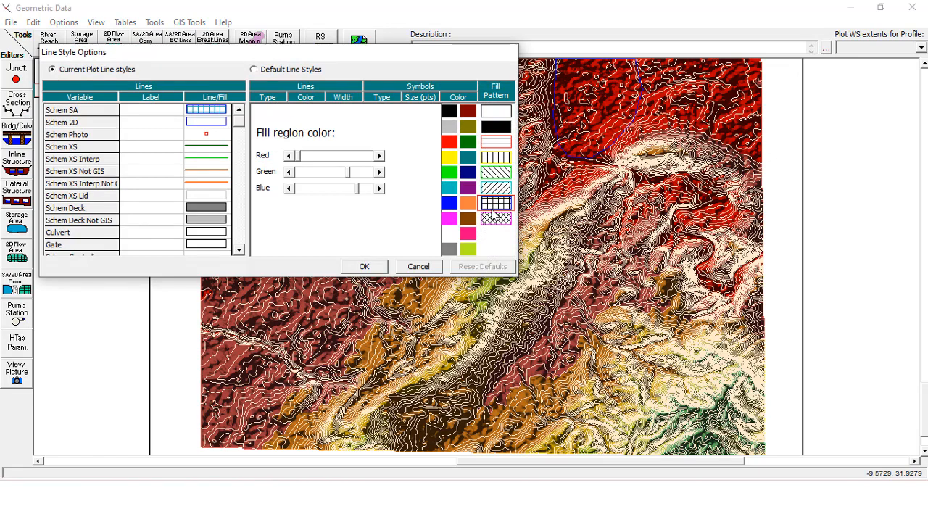
pyautogui.click(496, 142)
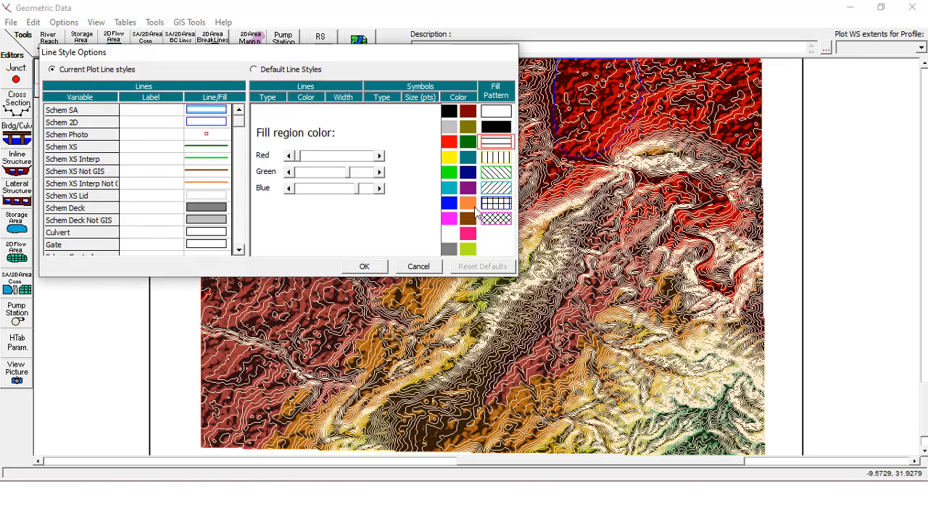
pyautogui.click(384, 268)
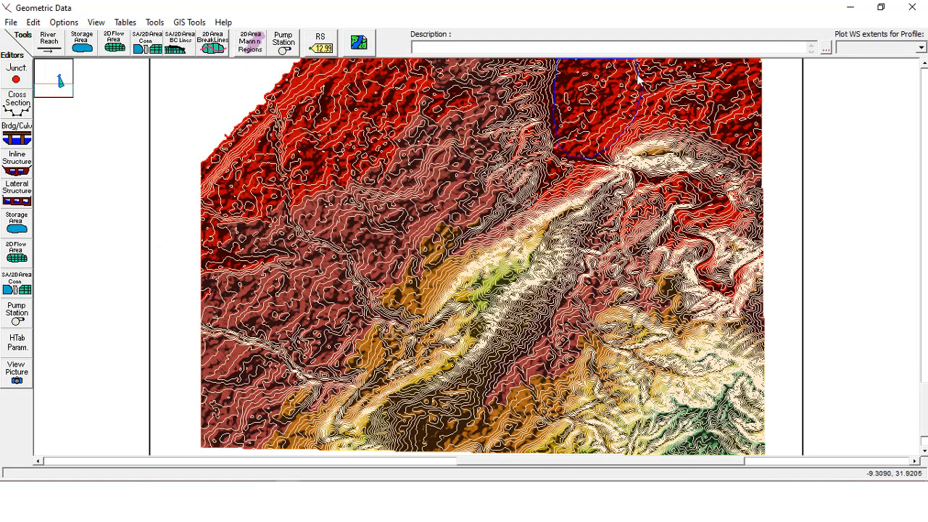
# Restore the full plot and examine the outline of the 2D flow area over the whole terrain.
pyautogui.rightClick(592, 118)
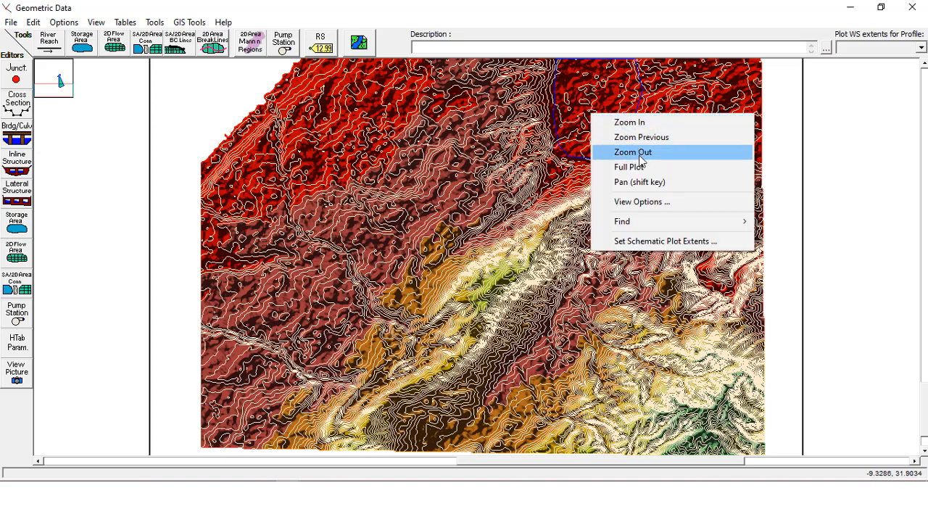
pyautogui.click(641, 171)
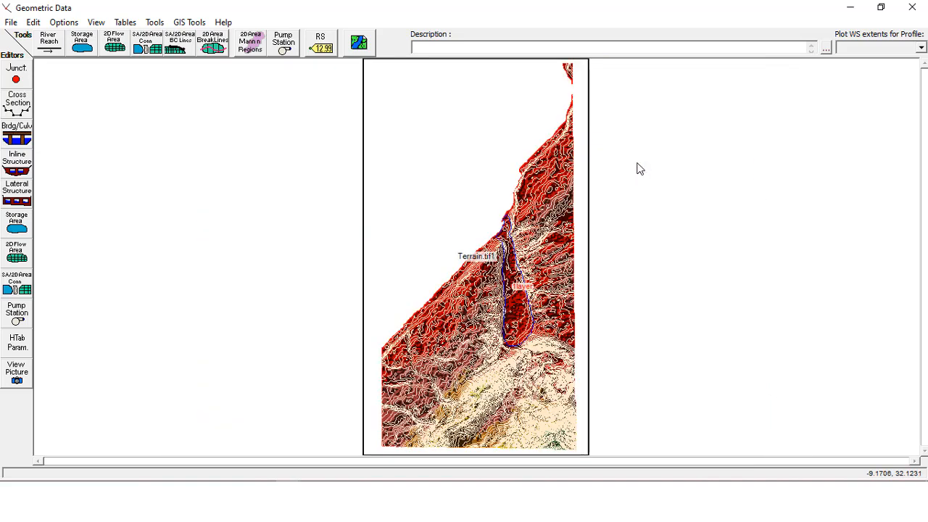
pyautogui.rightClick(563, 209)
pyautogui.click(609, 278)
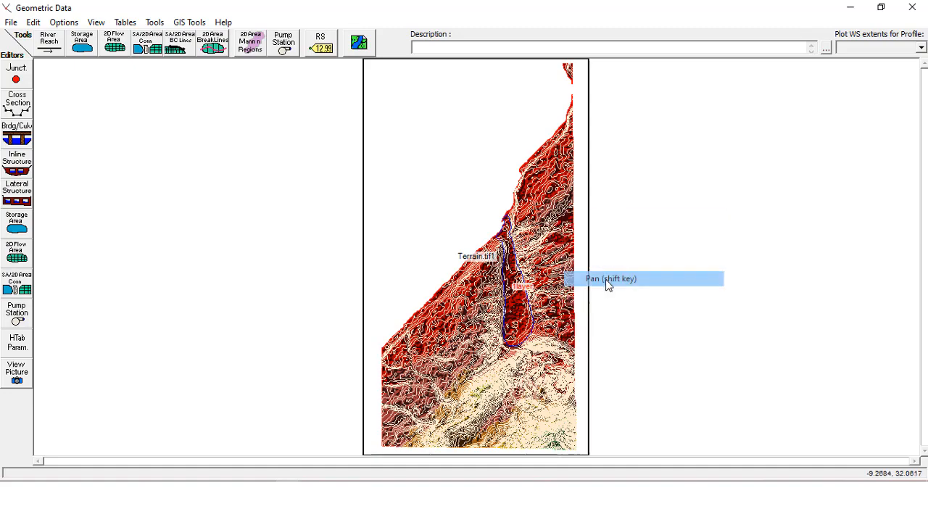
pyautogui.moveTo(536, 297); pyautogui.dragTo(540, 274)
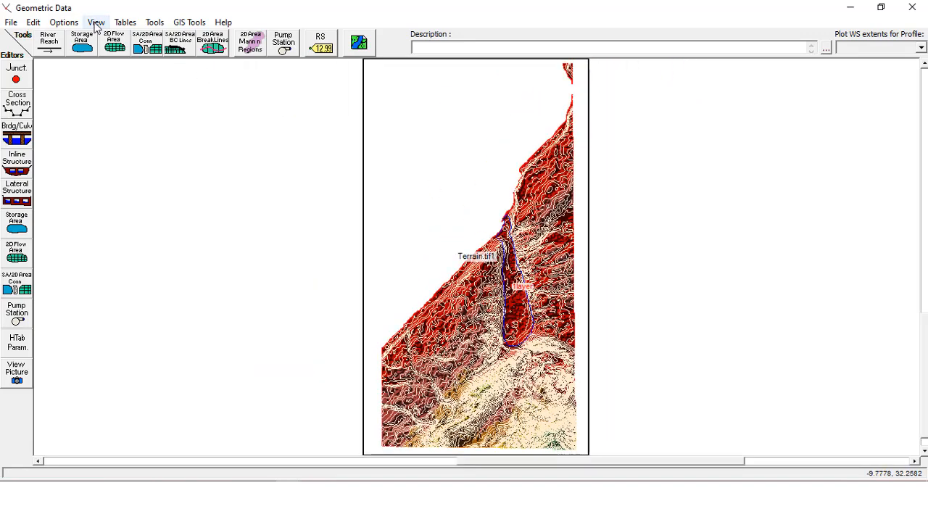
pyautogui.click(96, 22)
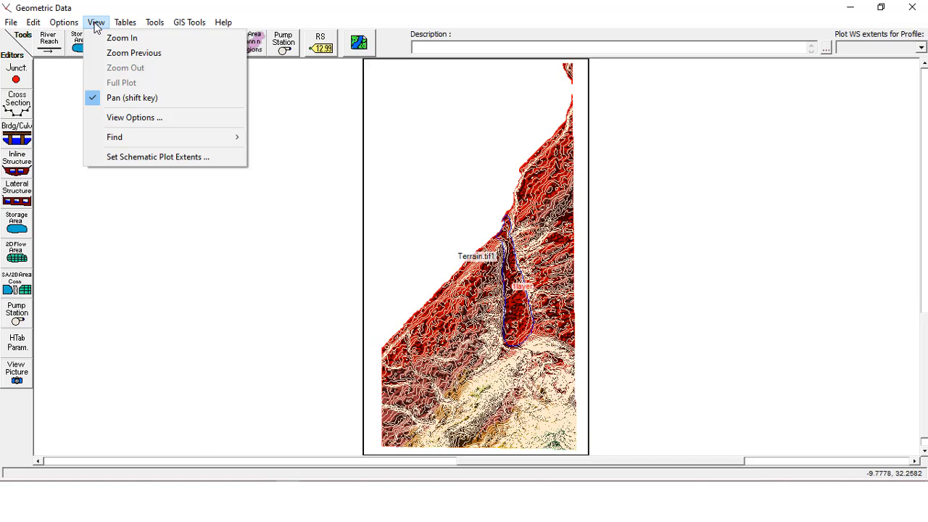
pyautogui.moveTo(74, 27)
pyautogui.moveTo(40, 27)
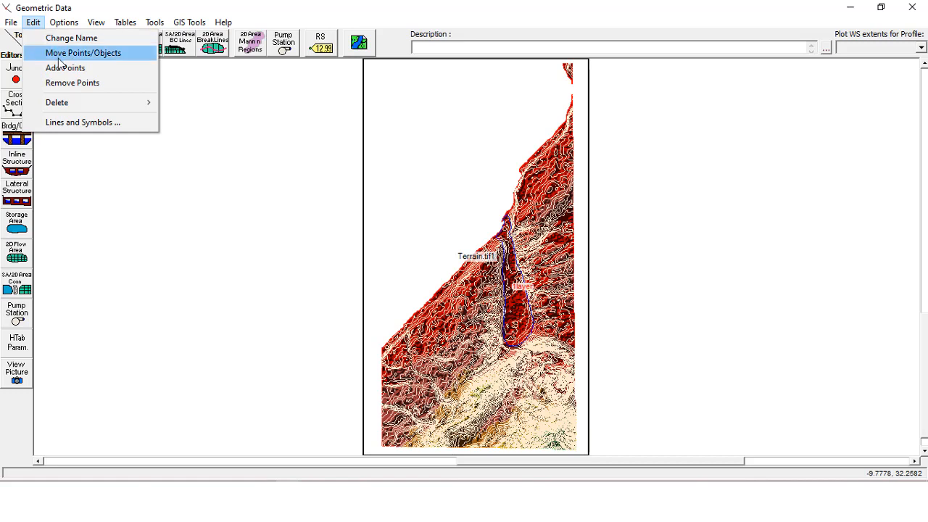
pyautogui.moveTo(155, 22)
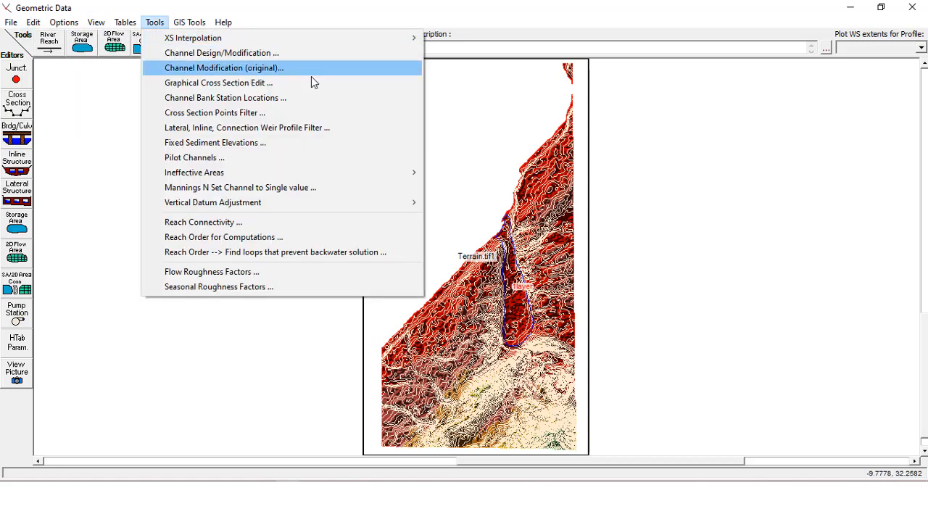
# Add two points to the coastal side of the 2D flow area's boundary near its northern end.
pyautogui.rightClick(482, 263)
pyautogui.click(508, 267)
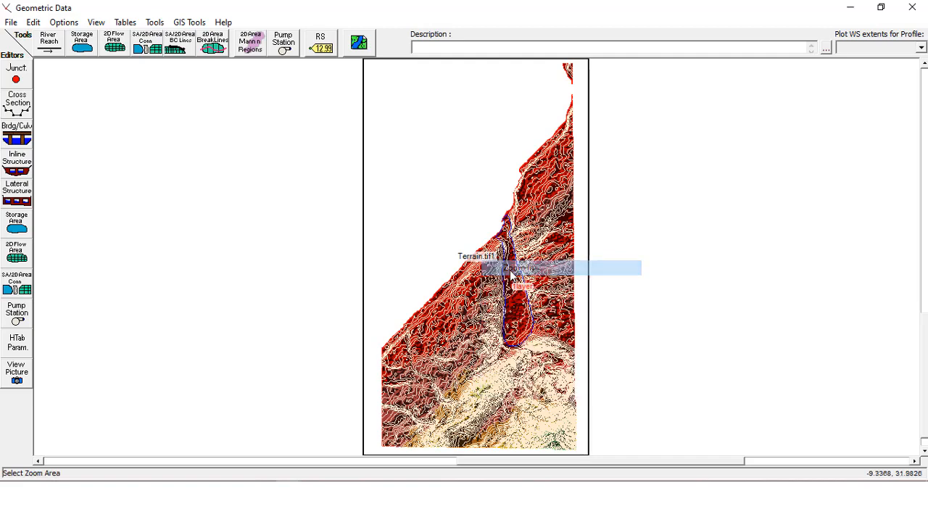
pyautogui.moveTo(483, 247)
pyautogui.mouseDown()
pyautogui.moveTo(500, 215)
pyautogui.moveTo(481, 247)
pyautogui.mouseUp()
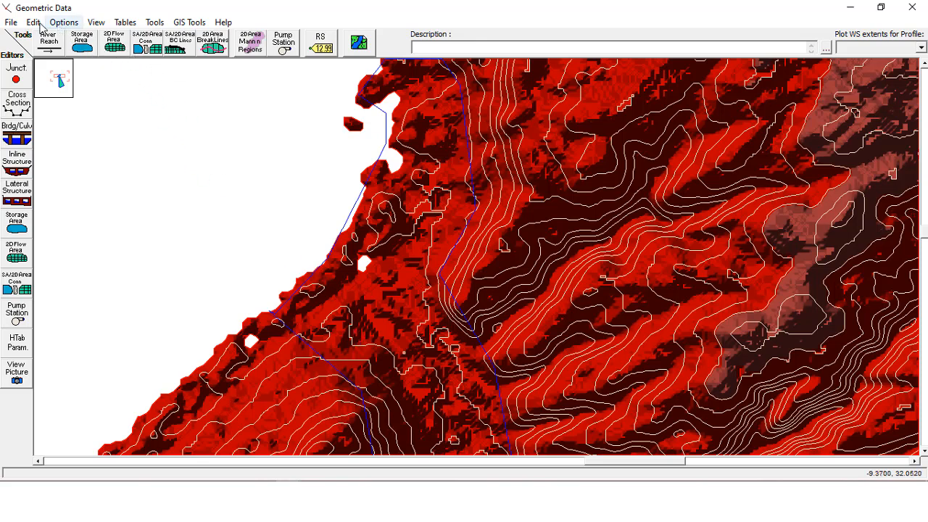
pyautogui.click(33, 21)
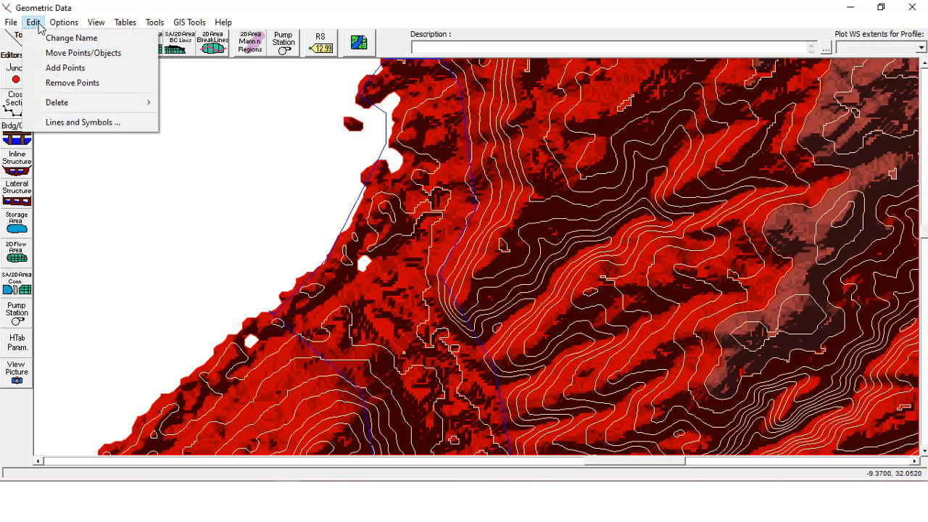
pyautogui.click(70, 69)
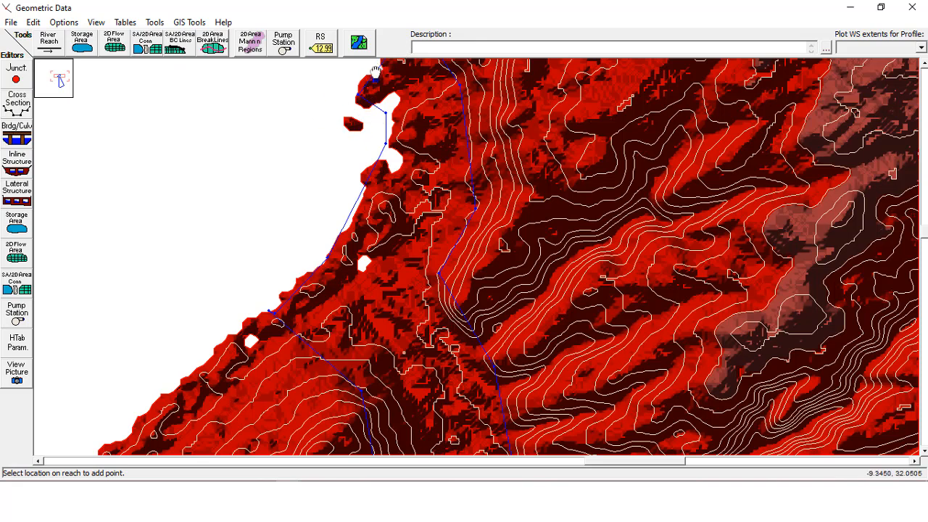
pyautogui.rightClick(376, 72)
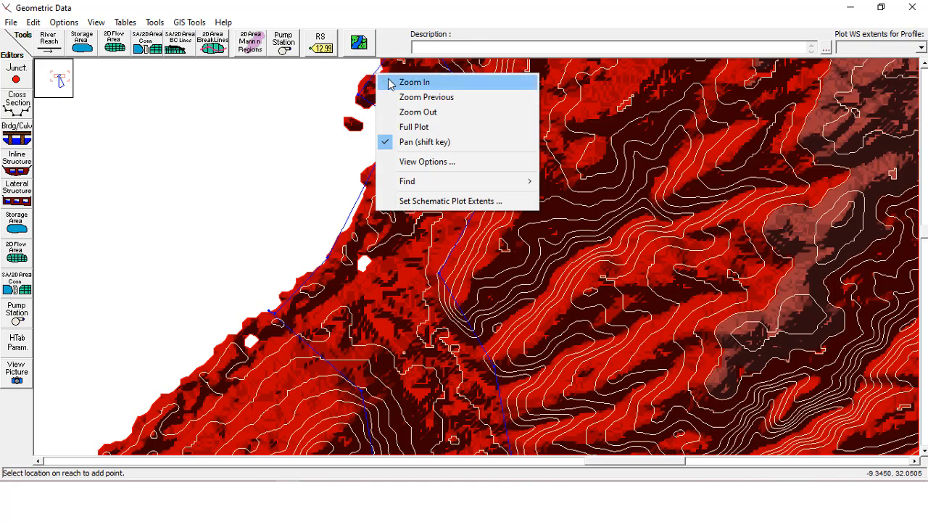
pyautogui.click(403, 142)
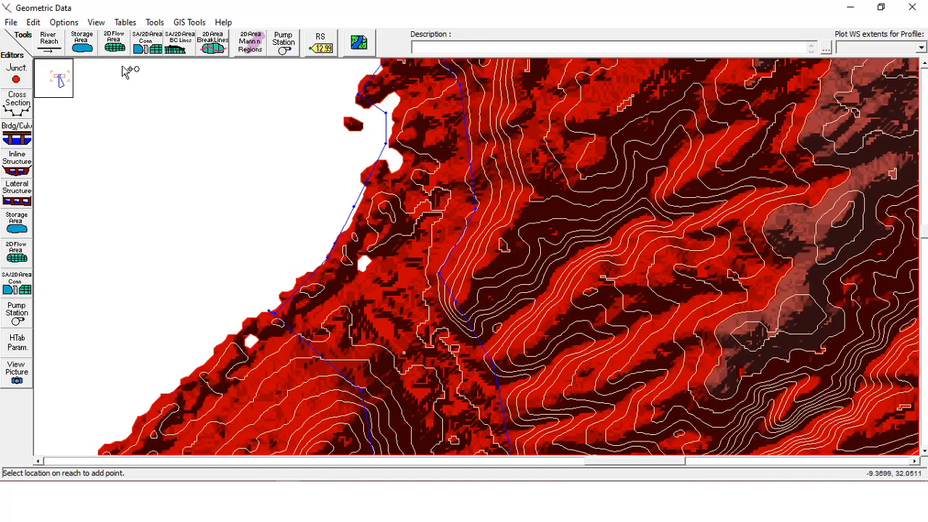
# Move the 2D flow area's northeastern boundary points slightly west and one coastal point onto the tip of the small headland.
pyautogui.click(33, 22)
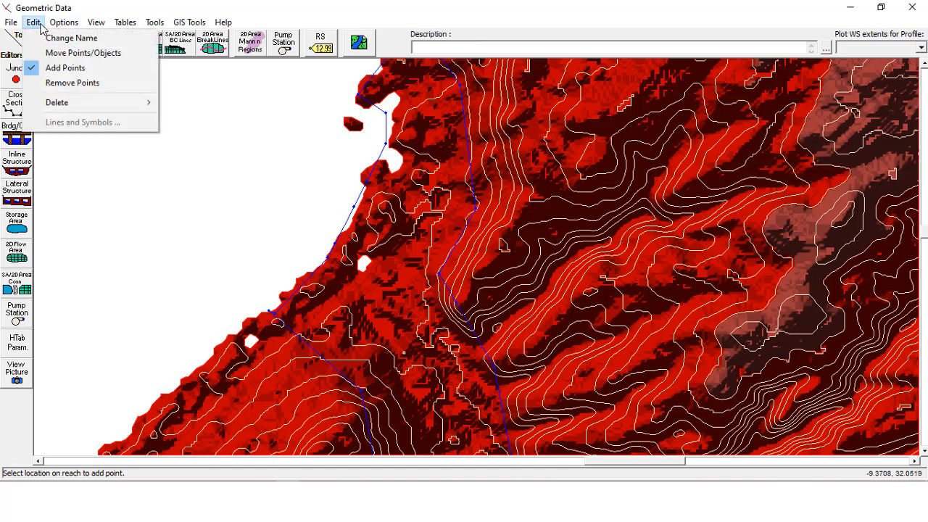
pyautogui.click(78, 53)
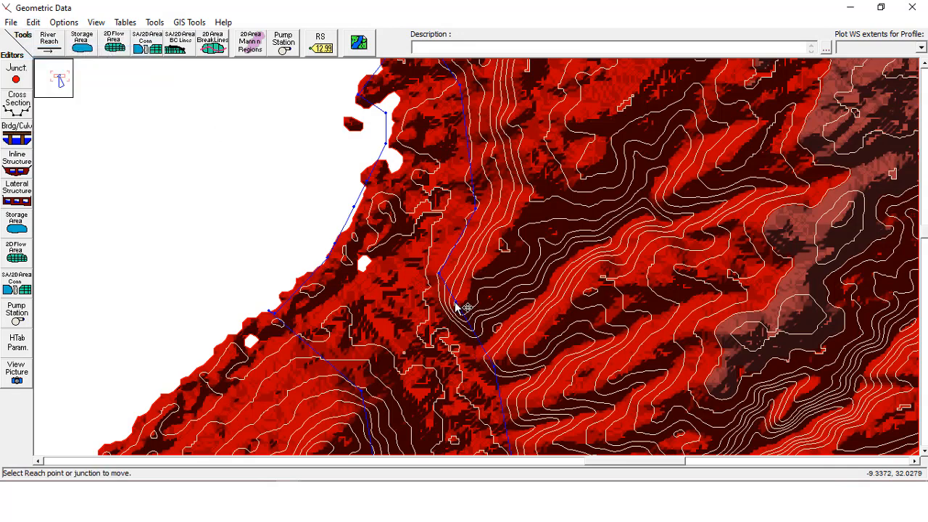
pyautogui.moveTo(456, 306); pyautogui.dragTo(433, 275)
pyautogui.moveTo(477, 212); pyautogui.dragTo(473, 203)
pyautogui.moveTo(385, 112); pyautogui.dragTo(356, 101)
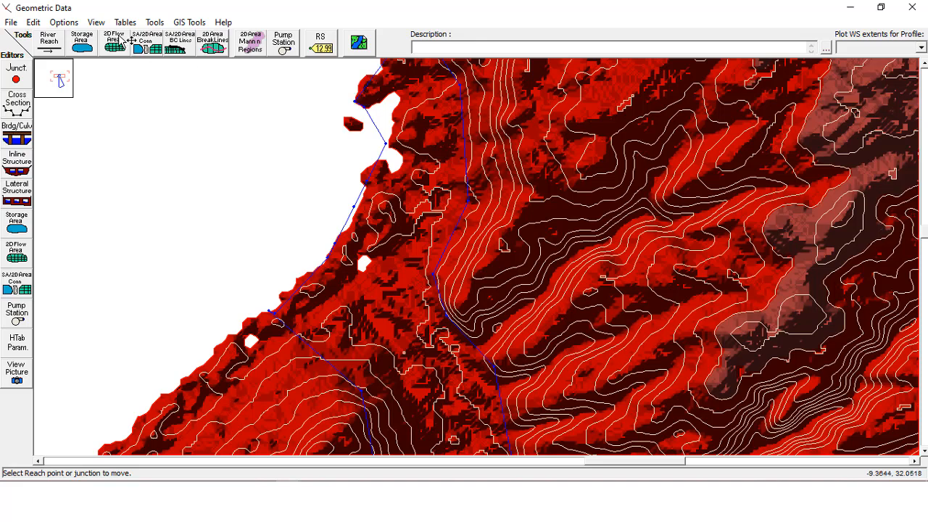
# Add two boundary points north of the small headland's tip and reposition them and the neighbouring bay point along the headland's edge.
pyautogui.click(33, 22)
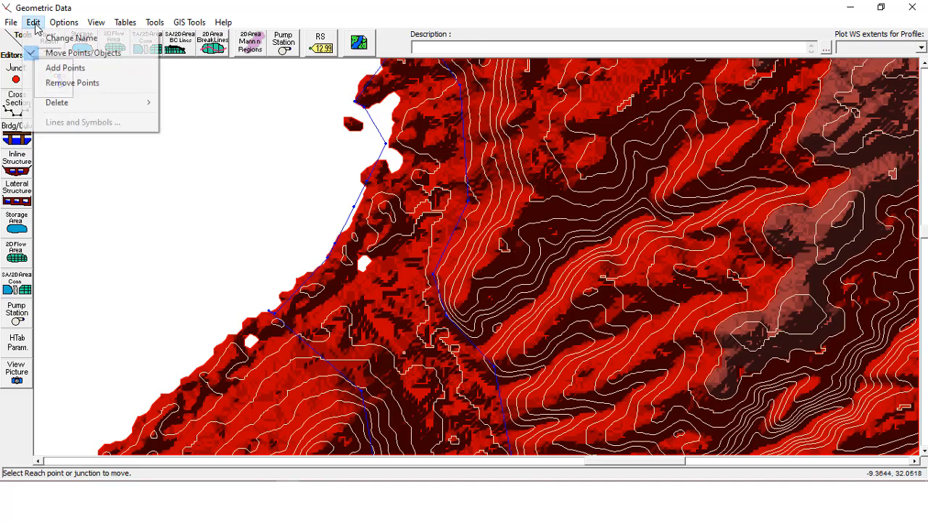
pyautogui.click(65, 67)
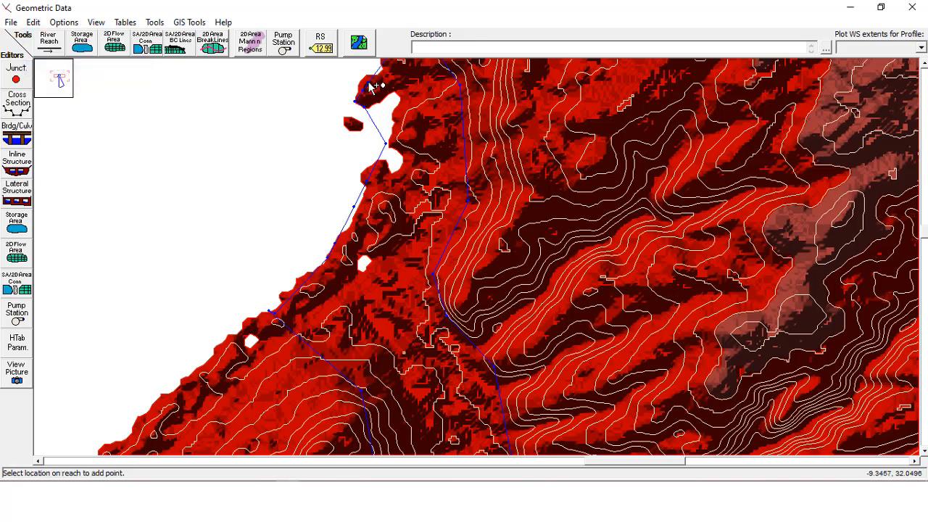
pyautogui.click(36, 23)
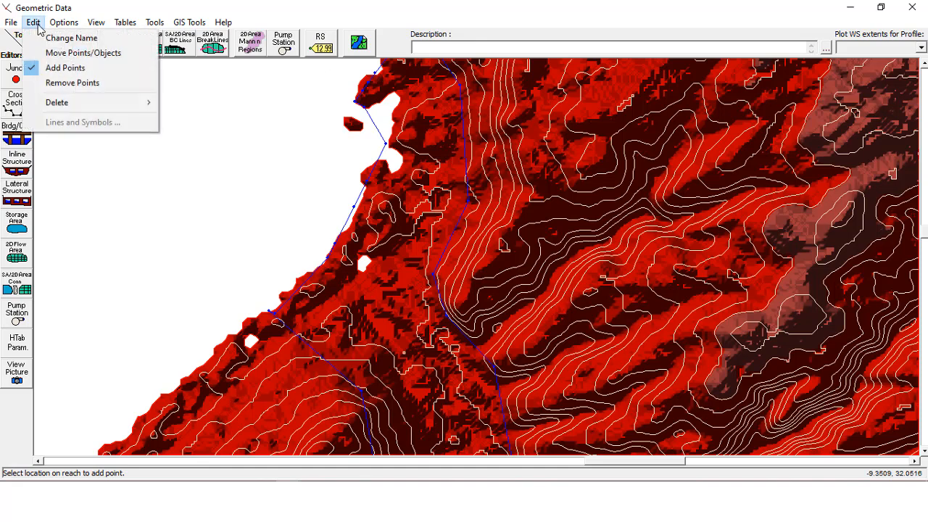
pyautogui.click(66, 84)
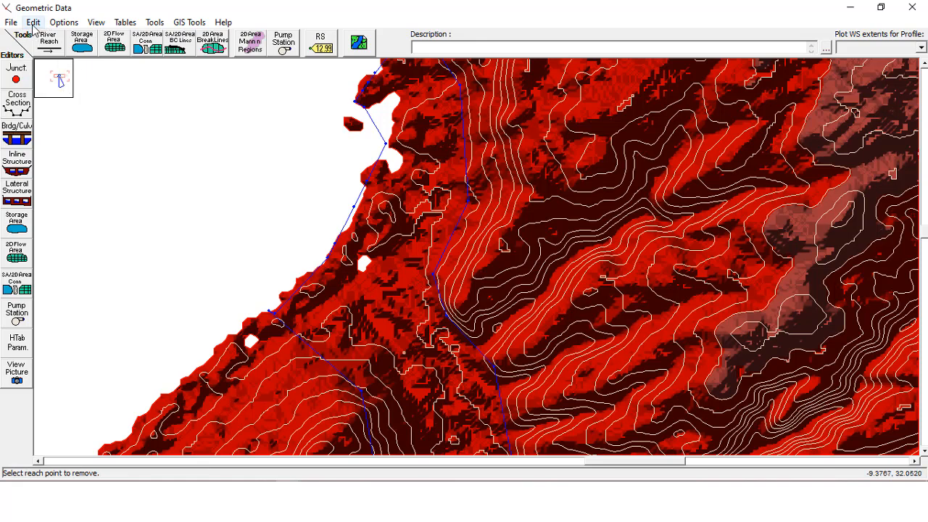
pyautogui.click(33, 25)
pyautogui.click(60, 54)
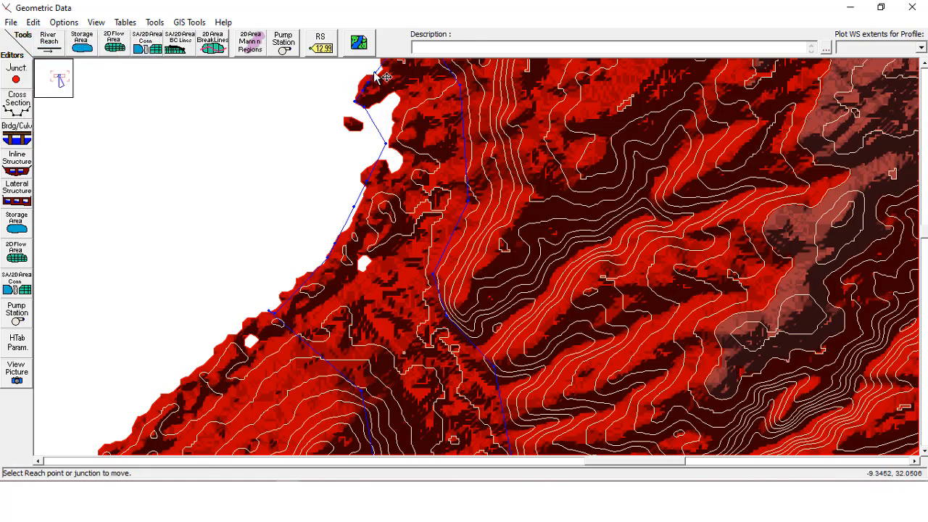
pyautogui.moveTo(376, 71); pyautogui.dragTo(377, 76)
pyautogui.moveTo(365, 76); pyautogui.dragTo(358, 81)
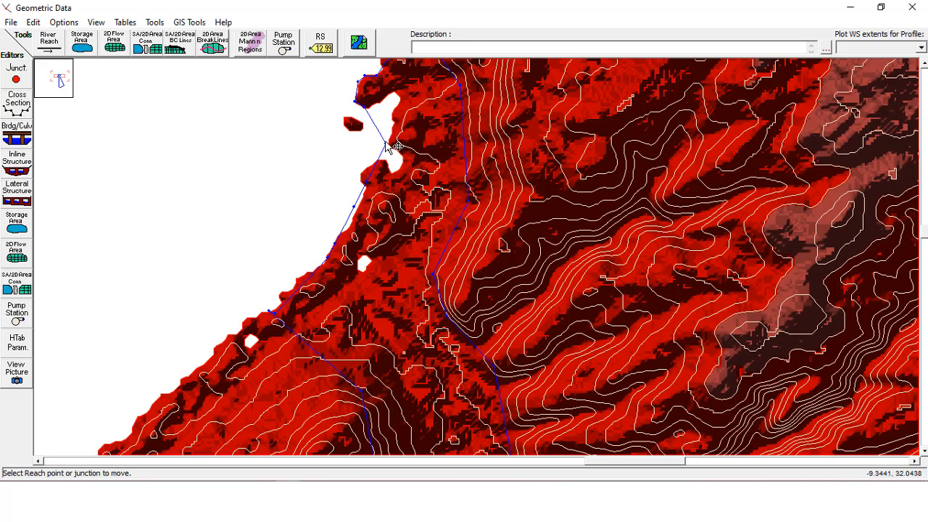
pyautogui.moveTo(387, 143); pyautogui.dragTo(373, 106)
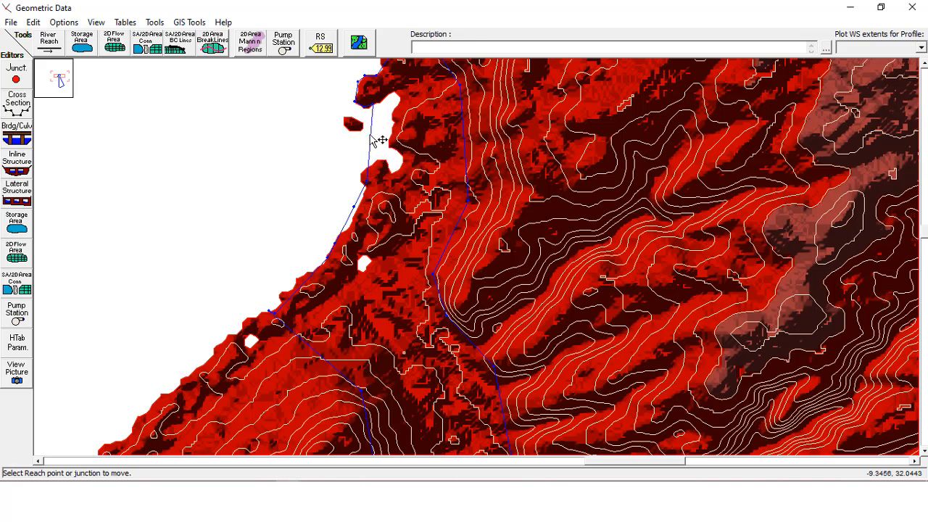
# Add boundary points along the straight coastal segment that crosses the mouth of the small bay.
pyautogui.click(33, 21)
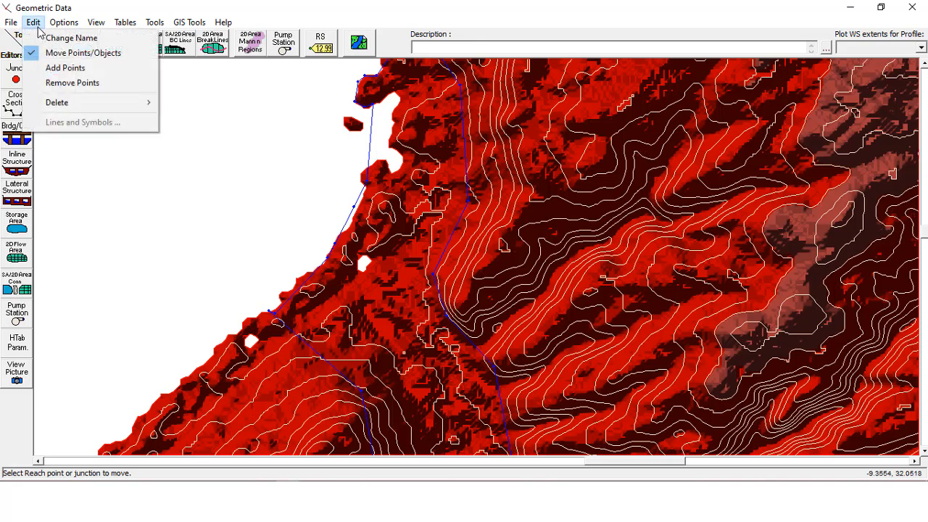
pyautogui.click(61, 68)
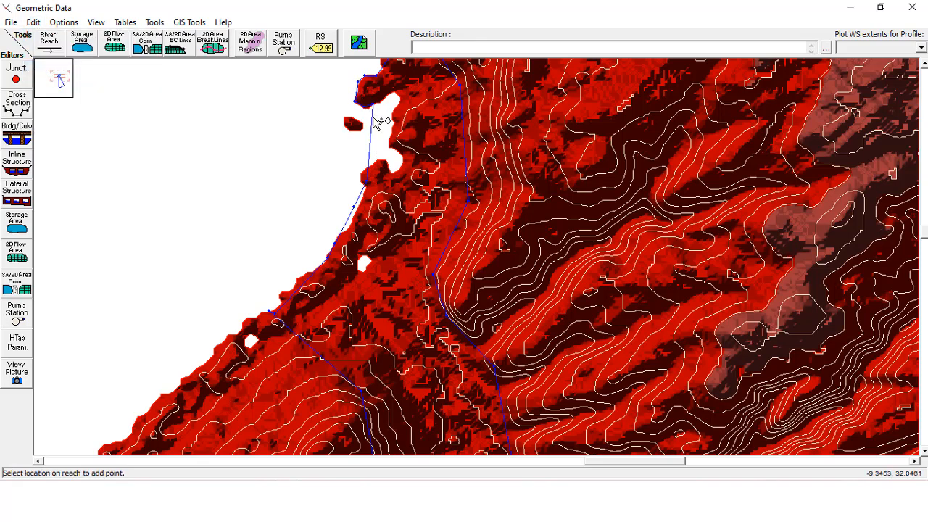
pyautogui.click(371, 135)
# Move the added boundary points onto the inner shoreline of the small bay so the outline follows the terrain edge.
pyautogui.click(34, 23)
pyautogui.click(57, 53)
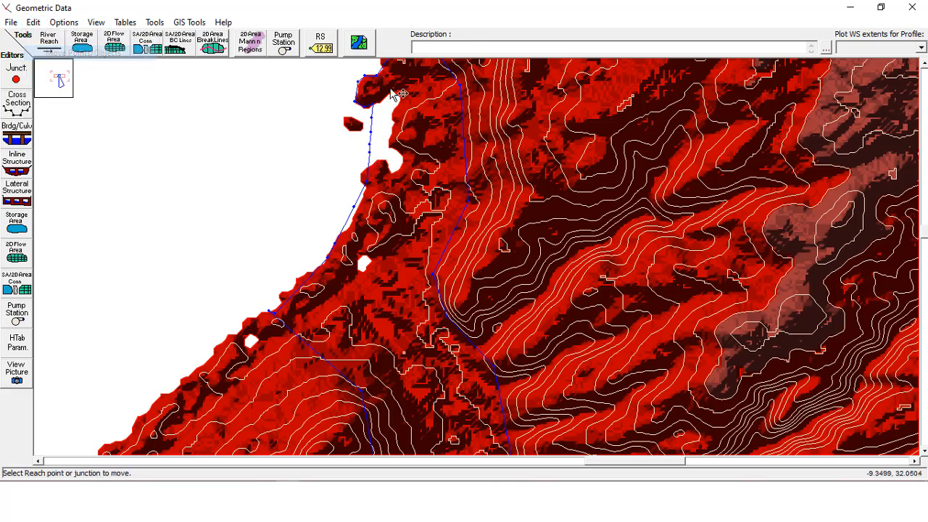
pyautogui.moveTo(371, 118); pyautogui.dragTo(396, 95)
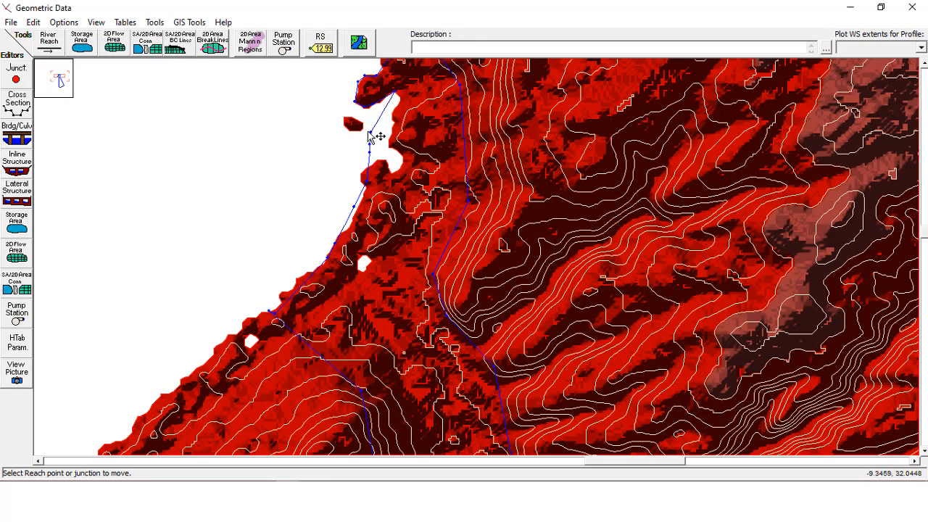
pyautogui.moveTo(371, 133); pyautogui.dragTo(398, 92)
pyautogui.moveTo(370, 142); pyautogui.dragTo(393, 112)
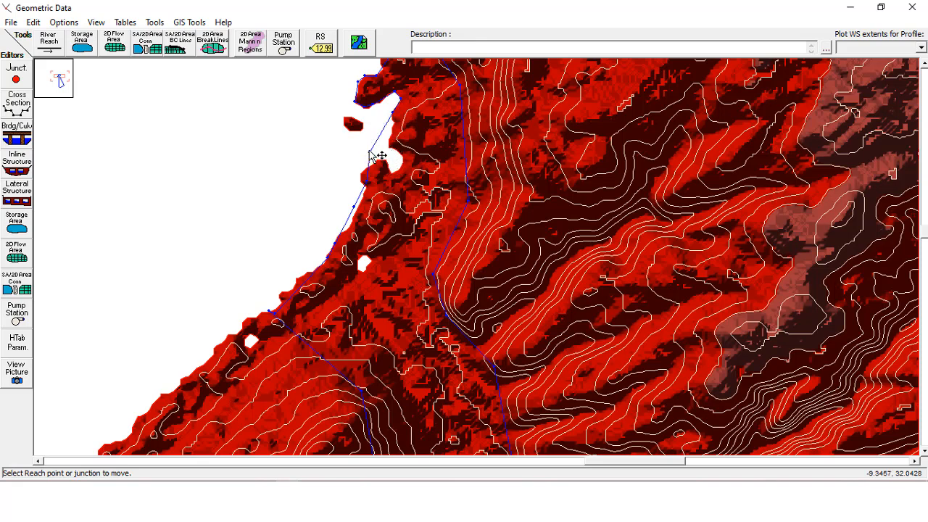
pyautogui.moveTo(369, 150); pyautogui.dragTo(390, 145)
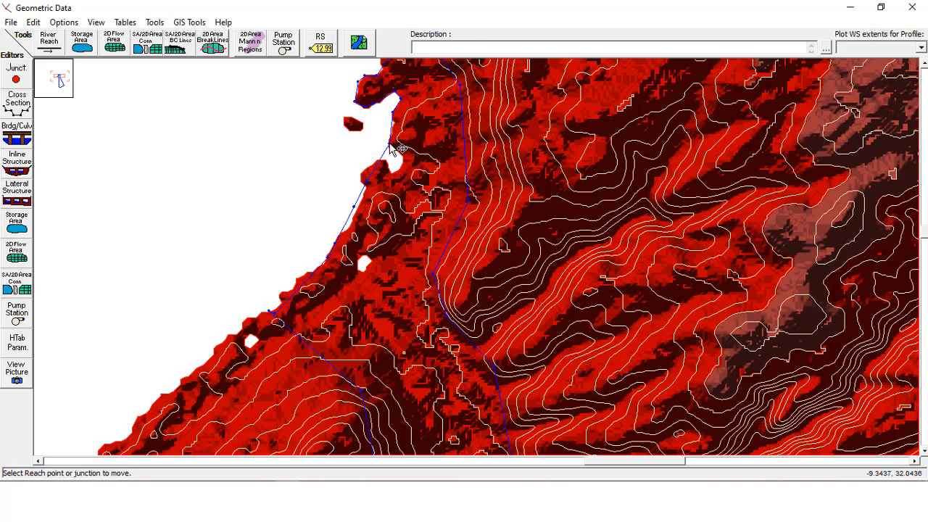
# Remove two coastal boundary points just south of the small bay.
pyautogui.click(32, 24)
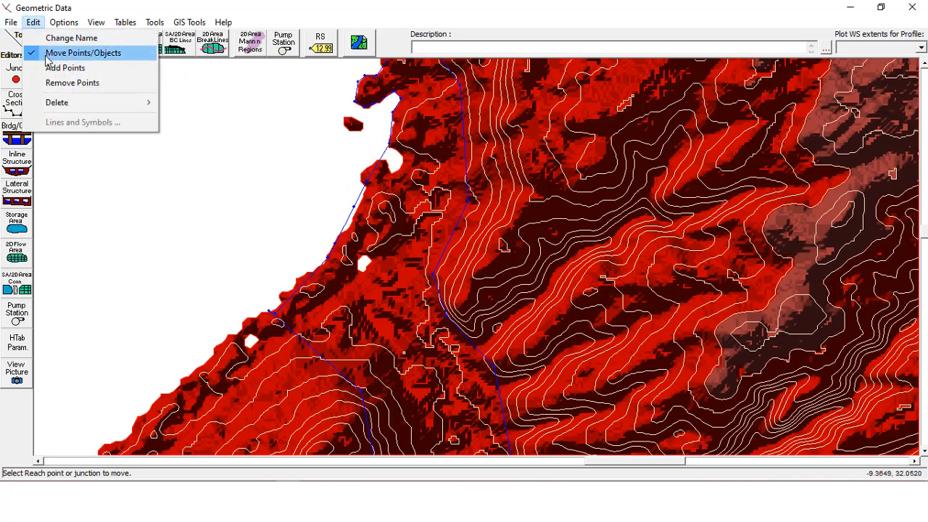
pyautogui.click(72, 83)
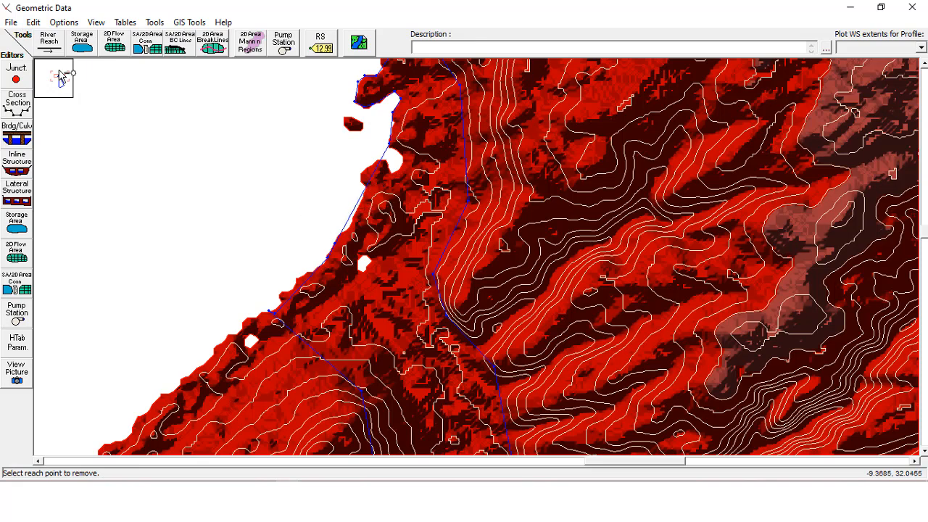
pyautogui.click(33, 23)
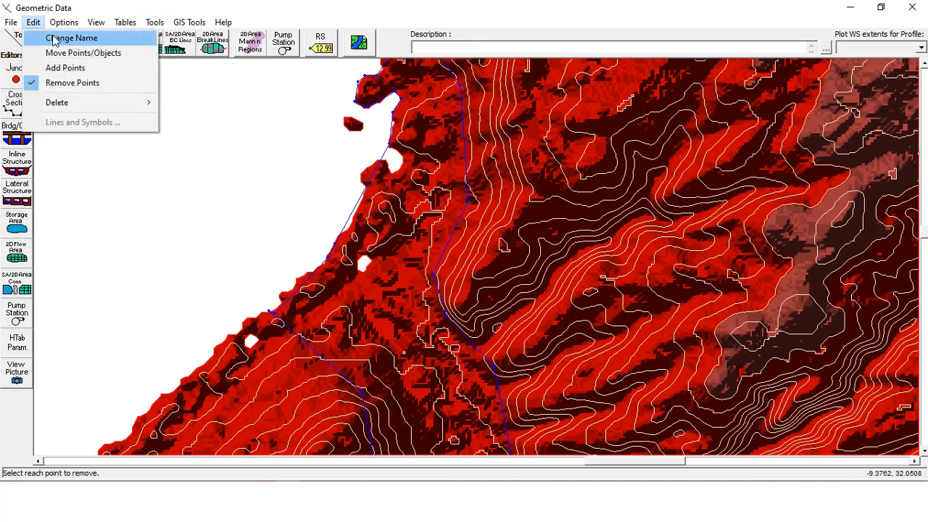
# Show the Google Satellite layer as the background of the geometry schematic.
pyautogui.click(95, 22)
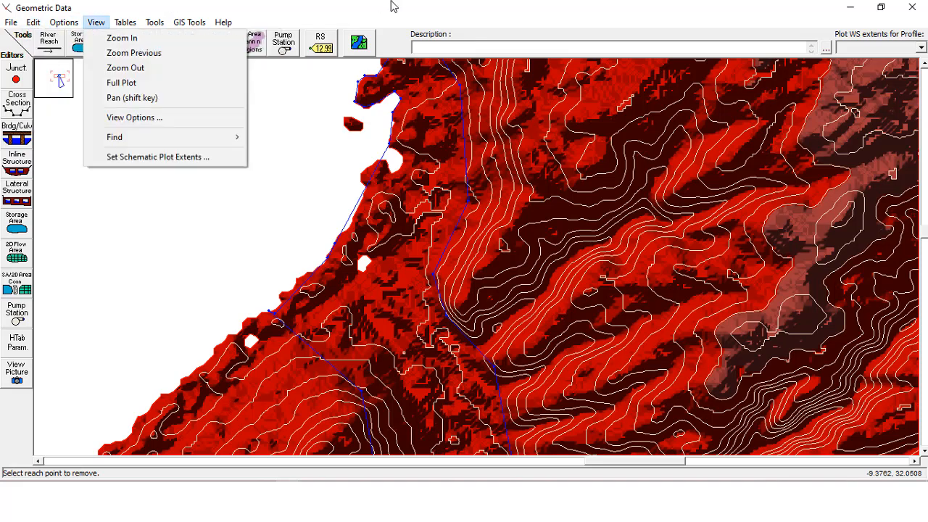
pyautogui.click(366, 50)
pyautogui.click(360, 45)
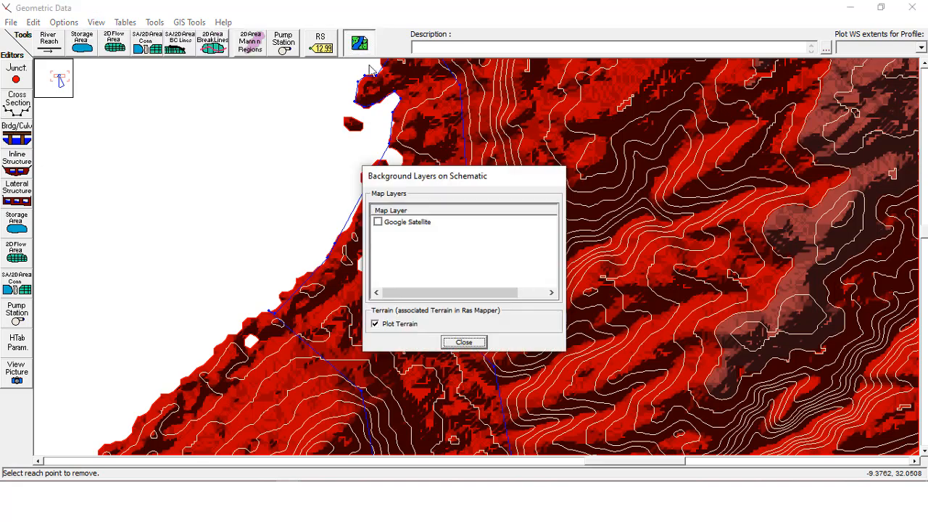
pyautogui.click(377, 223)
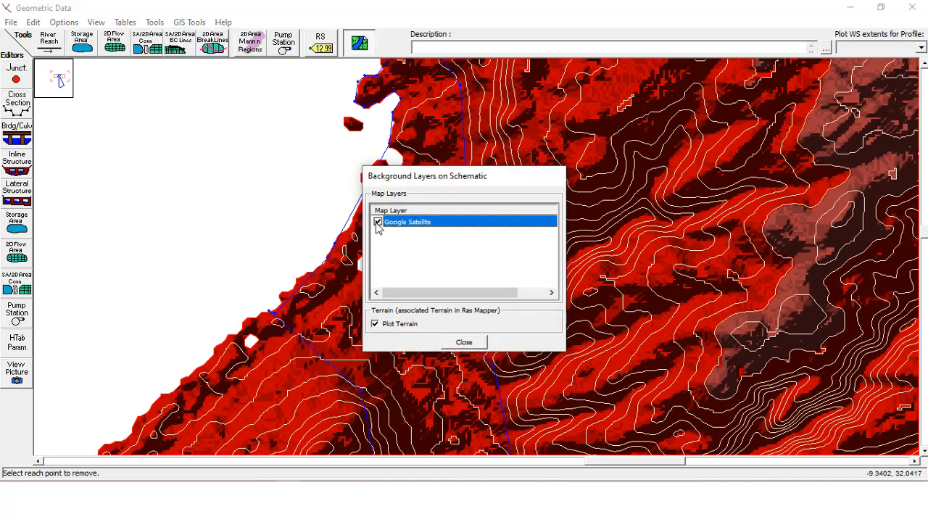
pyautogui.click(463, 343)
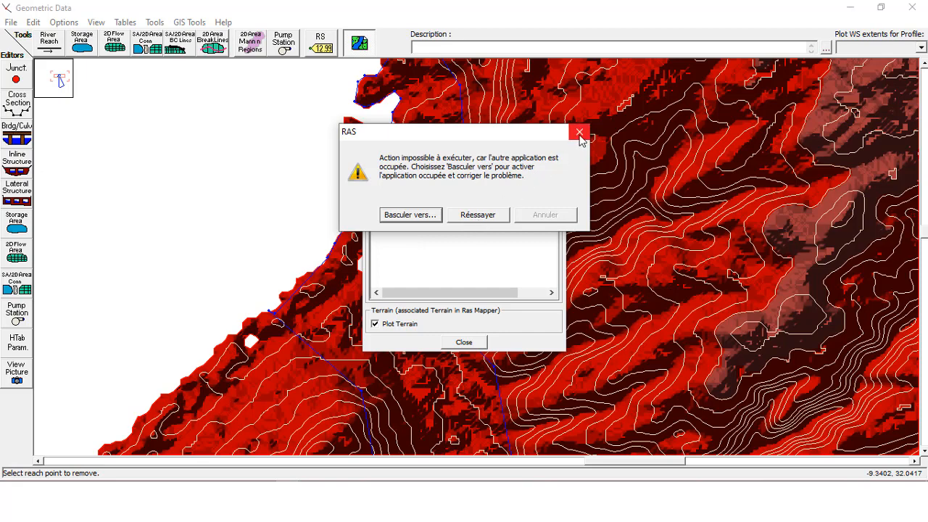
pyautogui.click(490, 216)
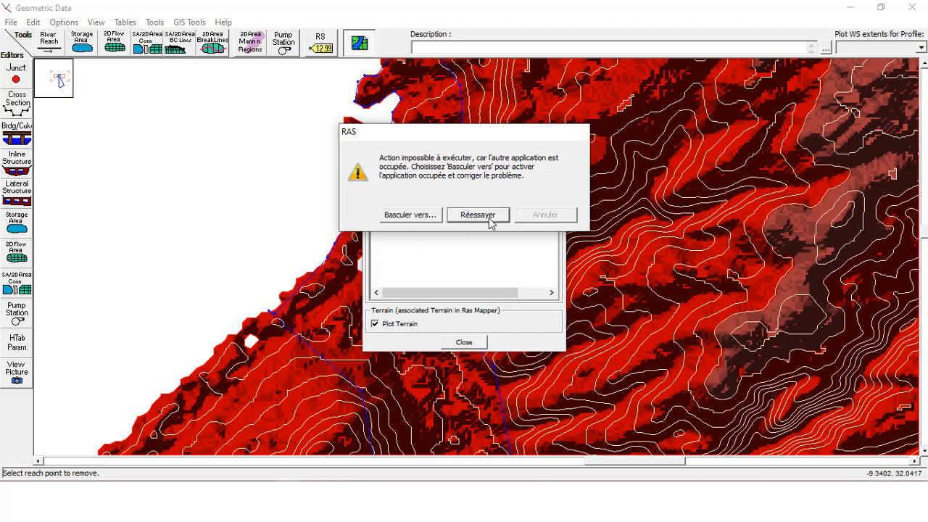
pyautogui.click(472, 345)
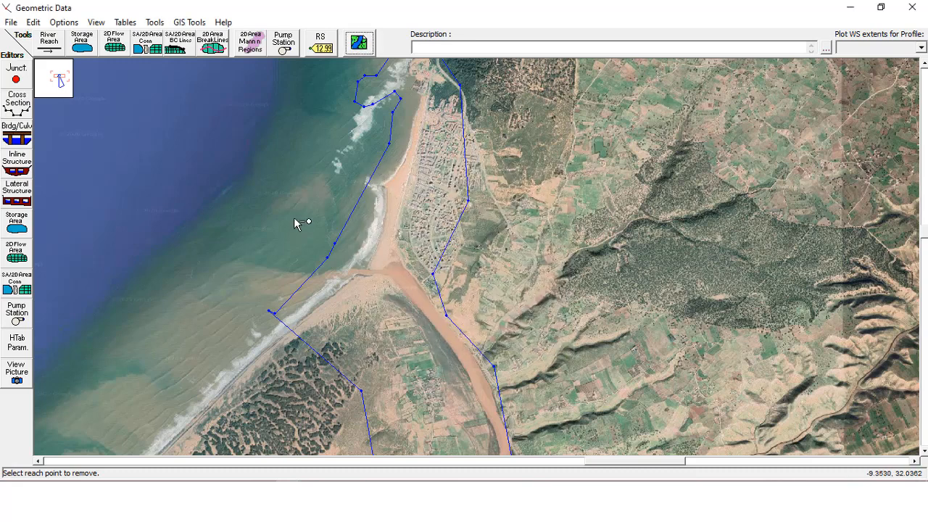
# Examine the full outline of the 1layer flow area against the satellite imagery, from the river mouth to its southern end.
pyautogui.rightClick(348, 192)
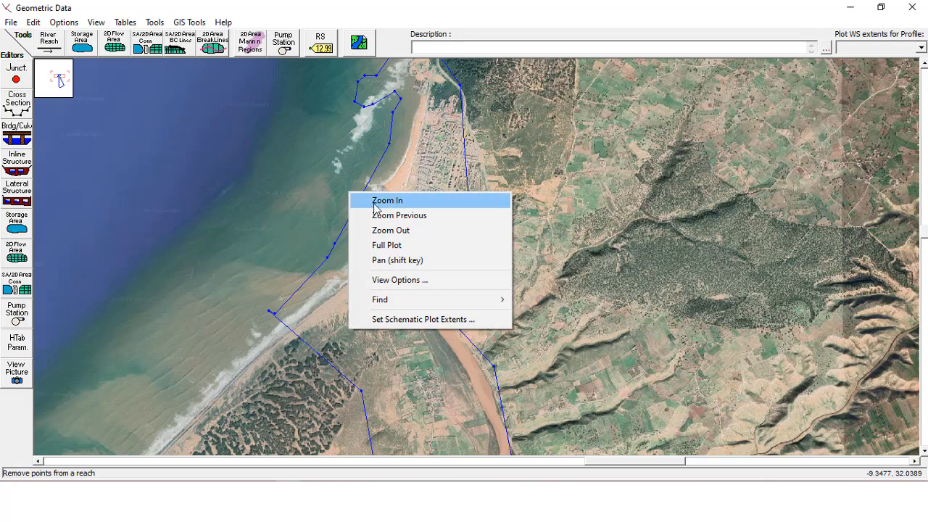
pyautogui.click(384, 230)
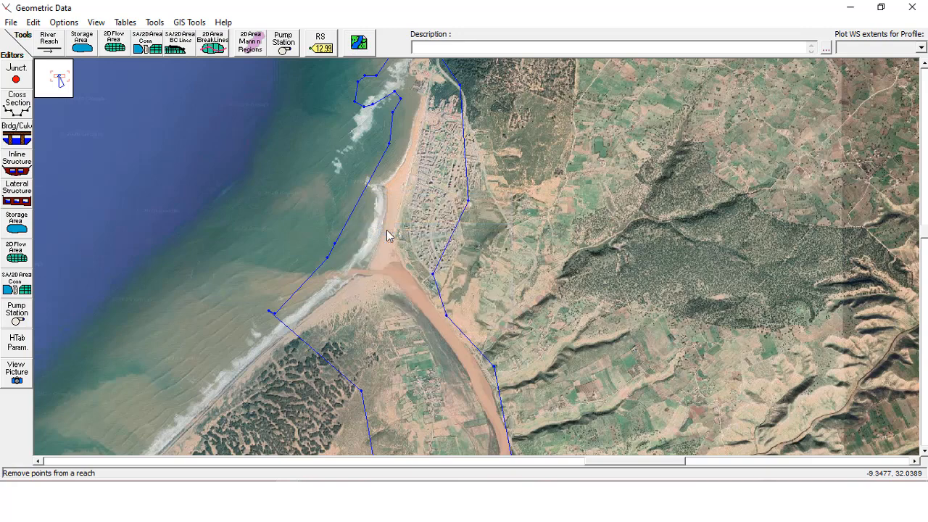
pyautogui.rightClick(473, 171)
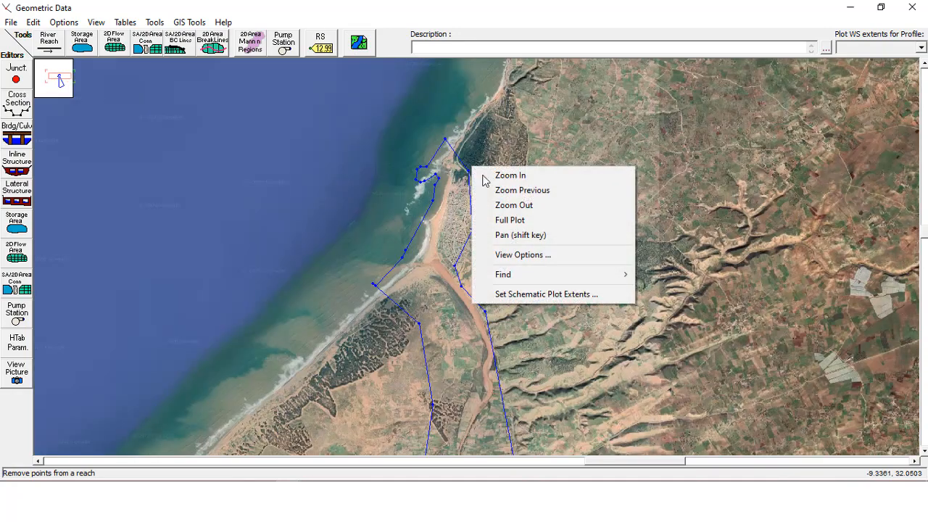
pyautogui.click(511, 206)
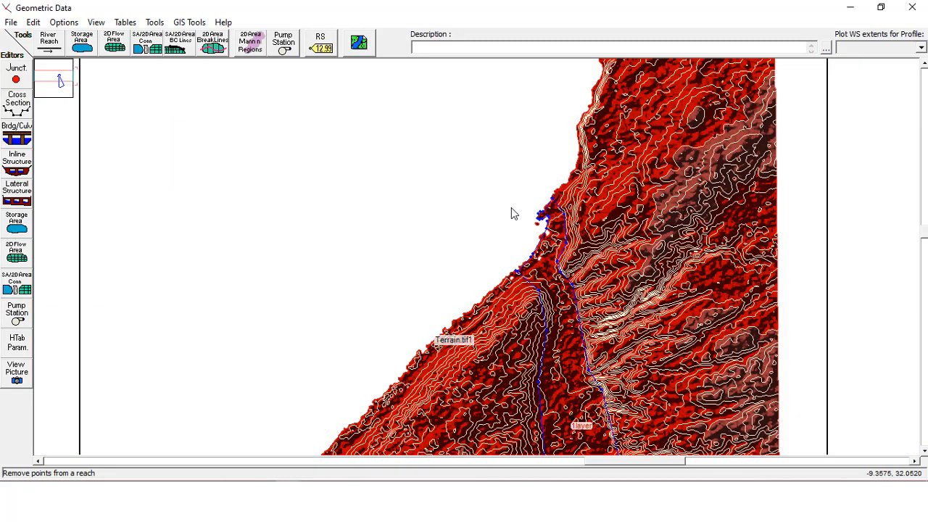
pyautogui.rightClick(455, 202)
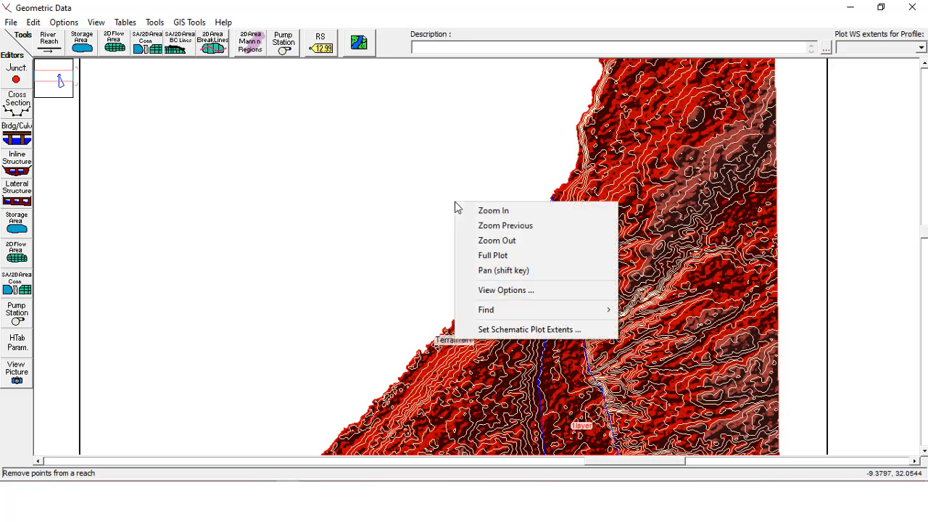
pyautogui.click(496, 270)
pyautogui.moveTo(559, 358); pyautogui.dragTo(434, 223)
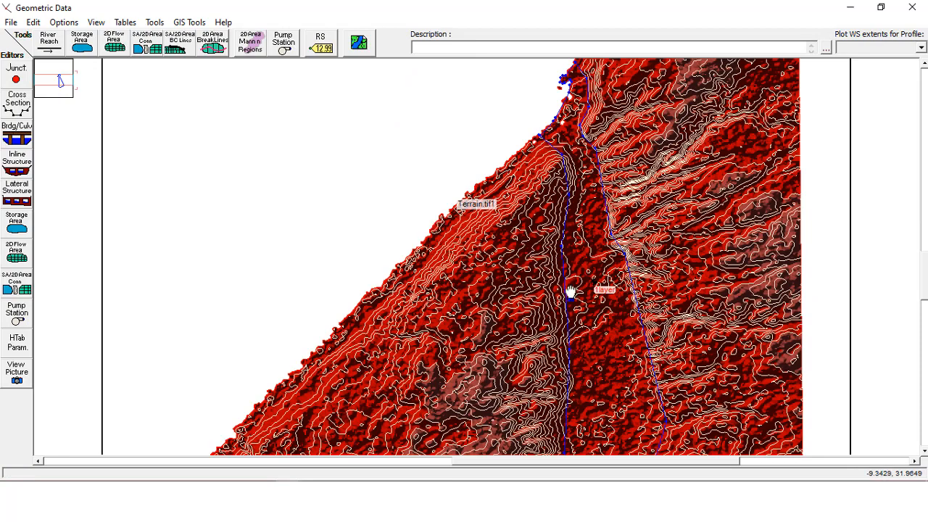
pyautogui.moveTo(573, 292); pyautogui.dragTo(438, 238)
pyautogui.rightClick(438, 238)
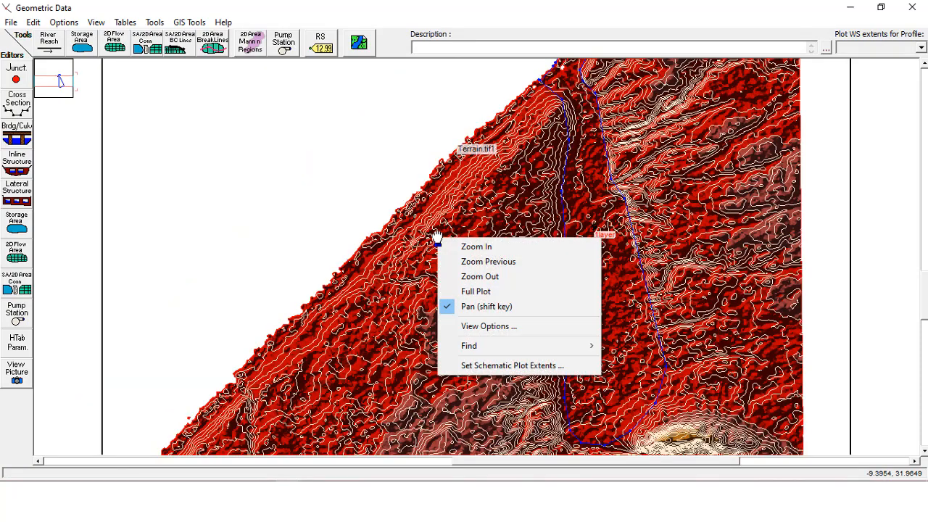
pyautogui.click(480, 283)
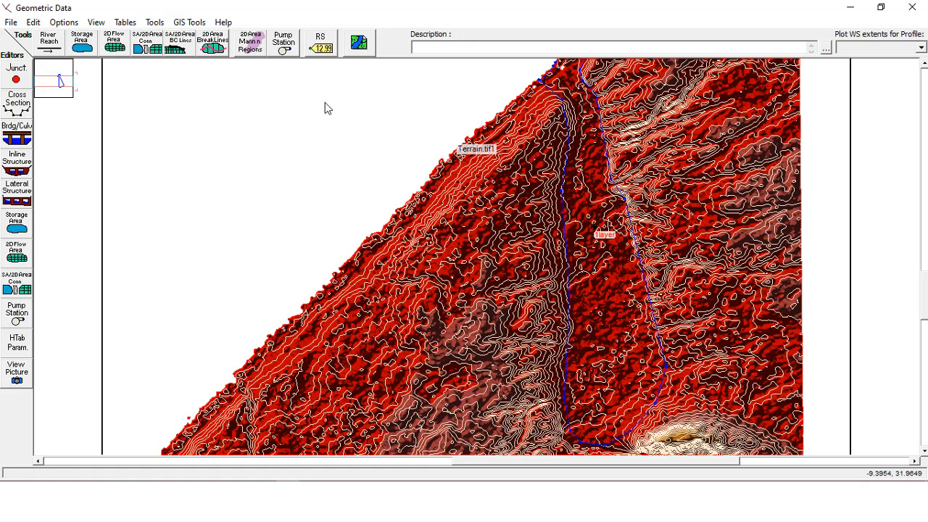
pyautogui.rightClick(532, 278)
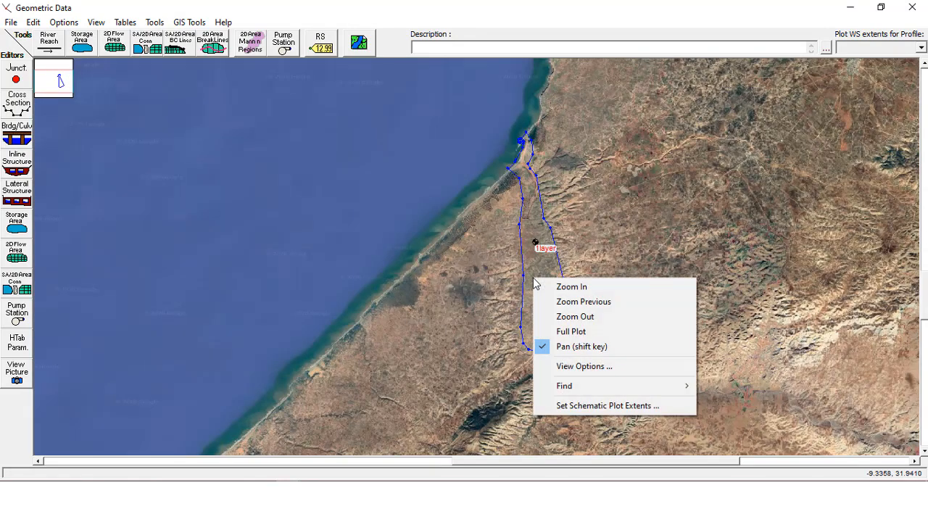
pyautogui.click(578, 289)
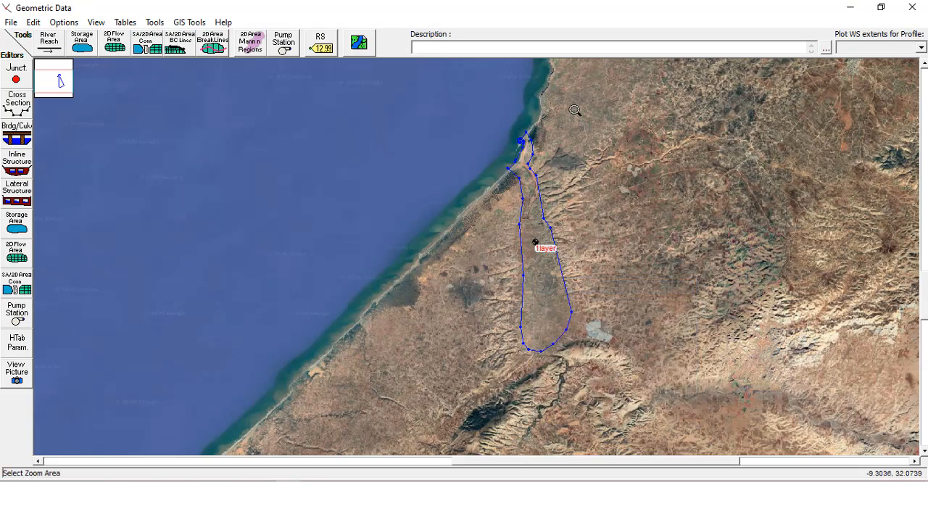
pyautogui.moveTo(574, 109); pyautogui.dragTo(503, 355)
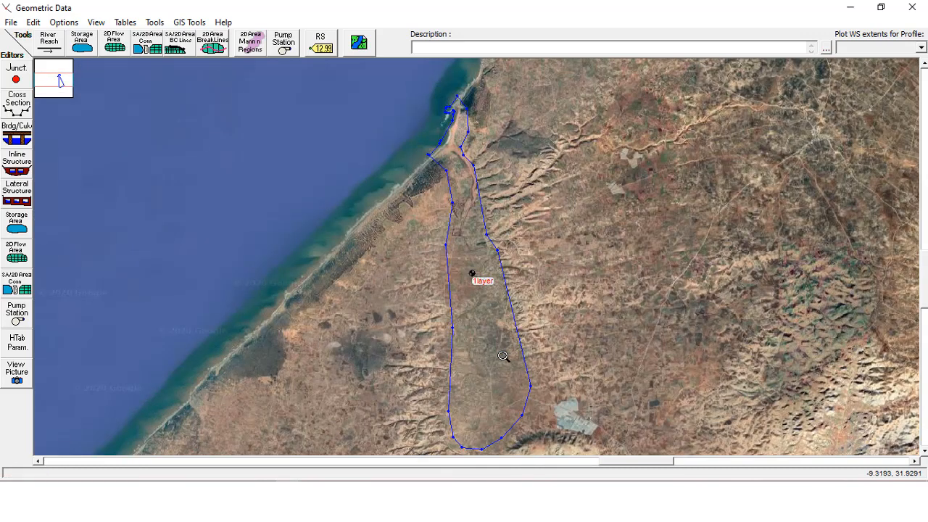
# Compare the satellite and terrain backgrounds, then hide the Google Satellite layer and keep the terrain plotted.
pyautogui.click(363, 50)
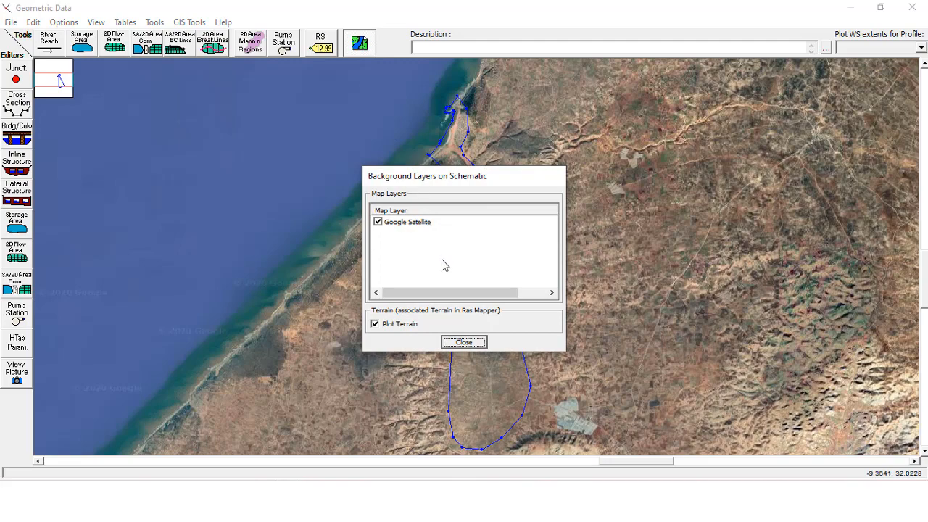
pyautogui.click(378, 222)
pyautogui.click(378, 222)
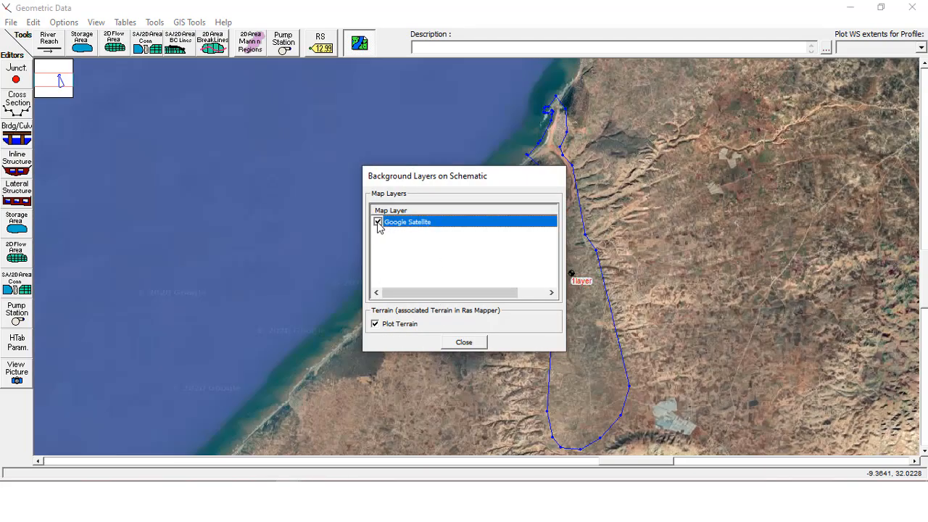
pyautogui.click(378, 222)
pyautogui.click(378, 222)
pyautogui.click(378, 221)
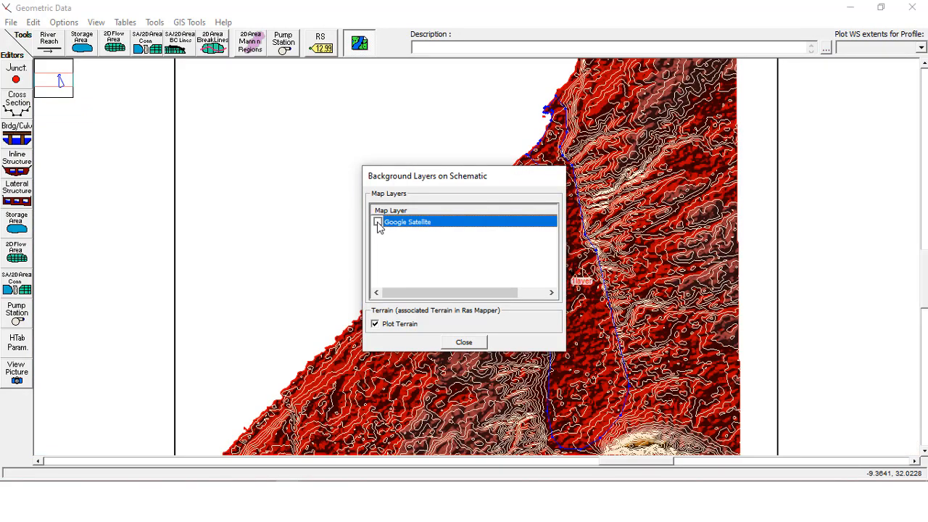
pyautogui.click(463, 342)
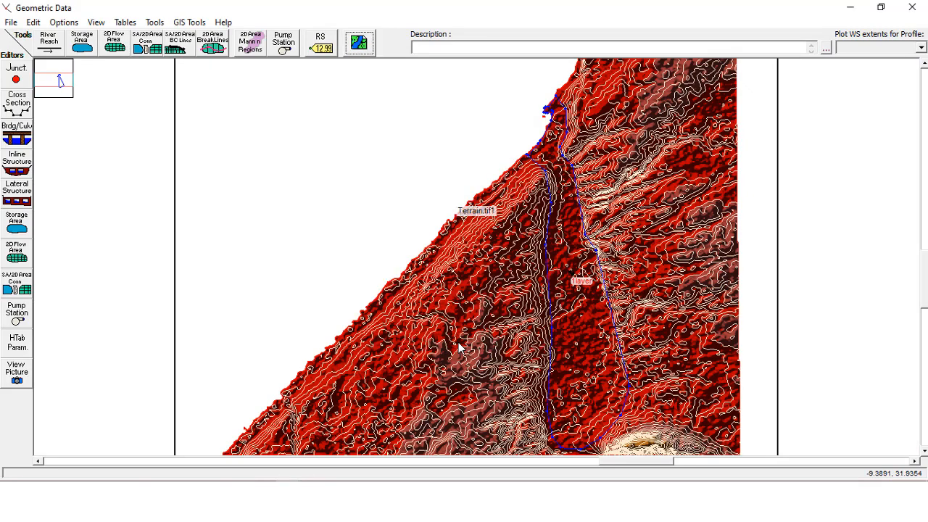